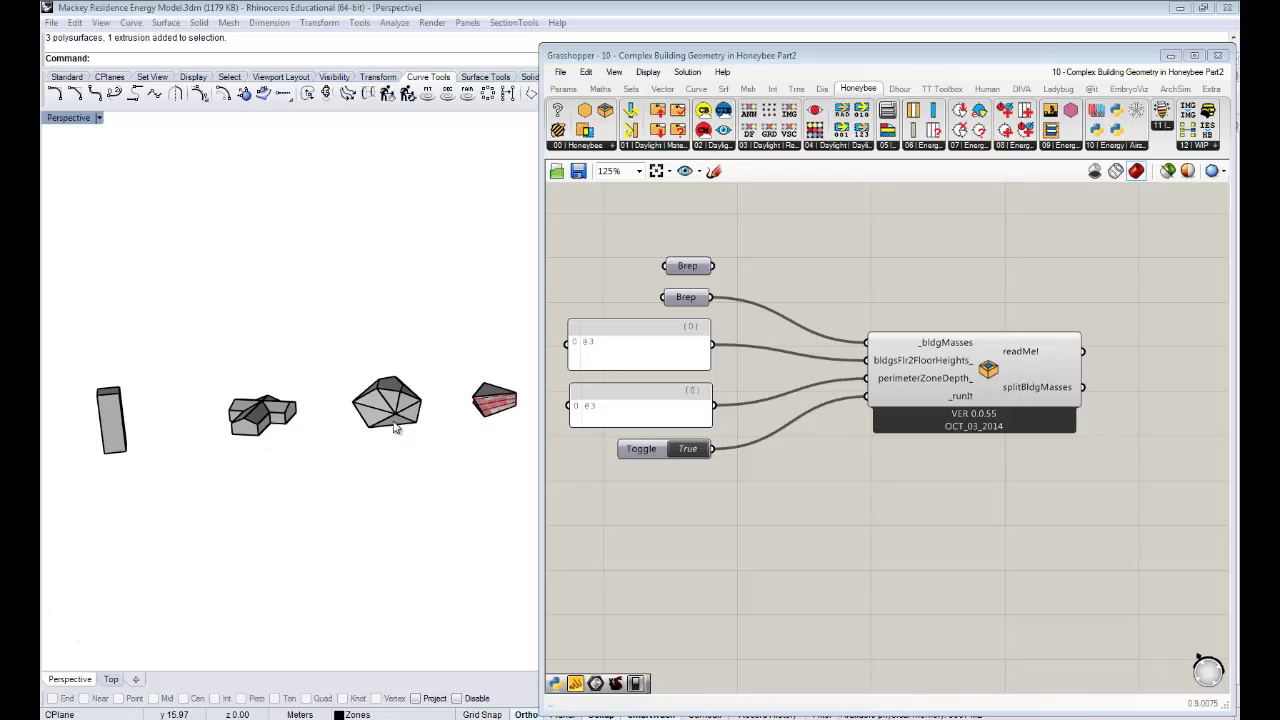
- Zoom in on the faceted building mass split into floors and hide its original Rhino geometry
{"action": "right_click_drag", "start_coordinate": [483, 402], "coordinate": [403, 405], "text": "shift"}
{"action": "left_click", "coordinate": [410, 391]}
{"action": "type", "text": "zs"}
{"action": "key", "text": "Return"}
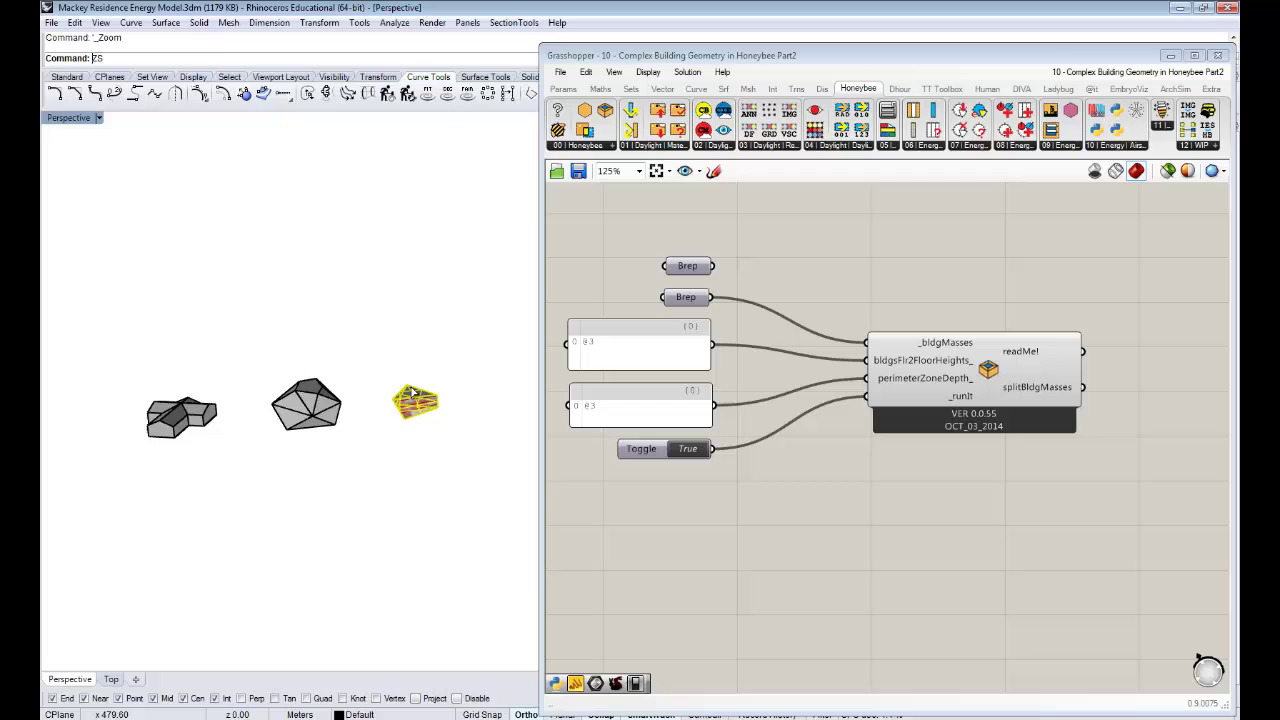
{"action": "left_click", "coordinate": [237, 290]}
{"action": "right_click_drag", "start_coordinate": [290, 350], "coordinate": [324, 398]}
{"action": "left_click", "coordinate": [344, 323]}
{"action": "type", "text": "hide"}
{"action": "key", "text": "Return"}
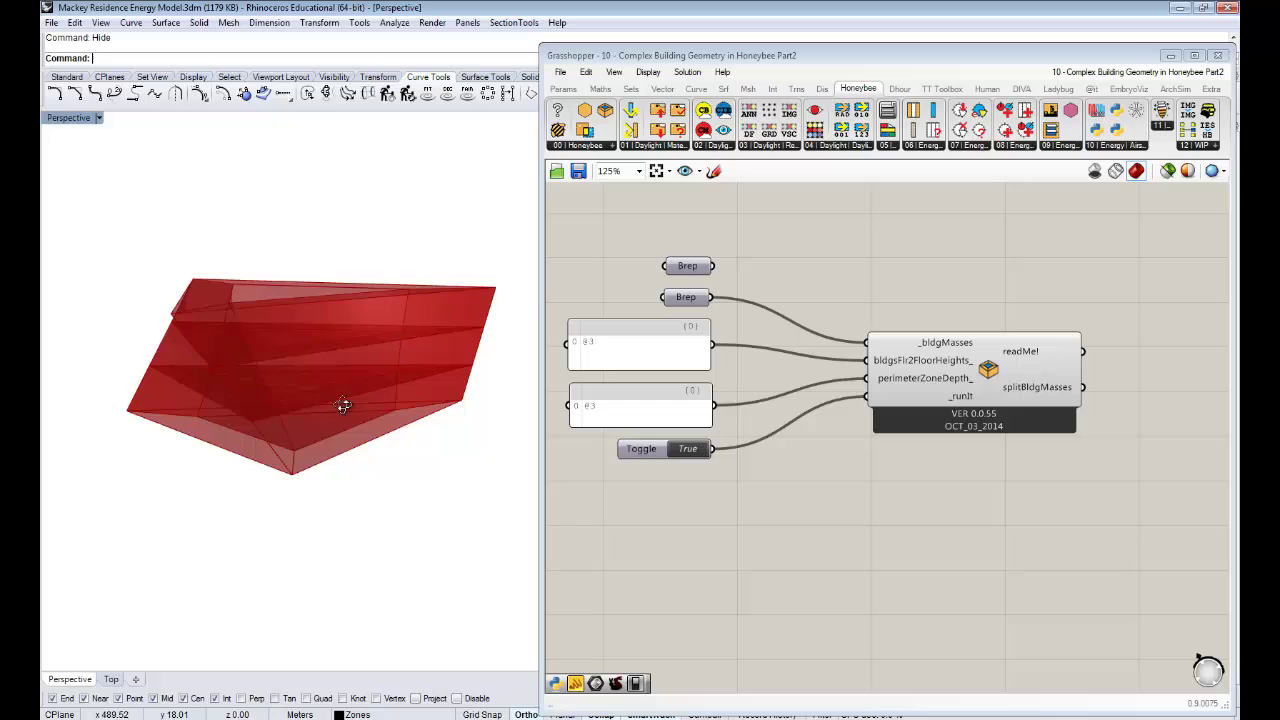
- Examine the split floors and perimeter zones of the mass from several angles, along with the splitBldgMasses output
{"action": "right_click_drag", "start_coordinate": [337, 403], "coordinate": [392, 440]}
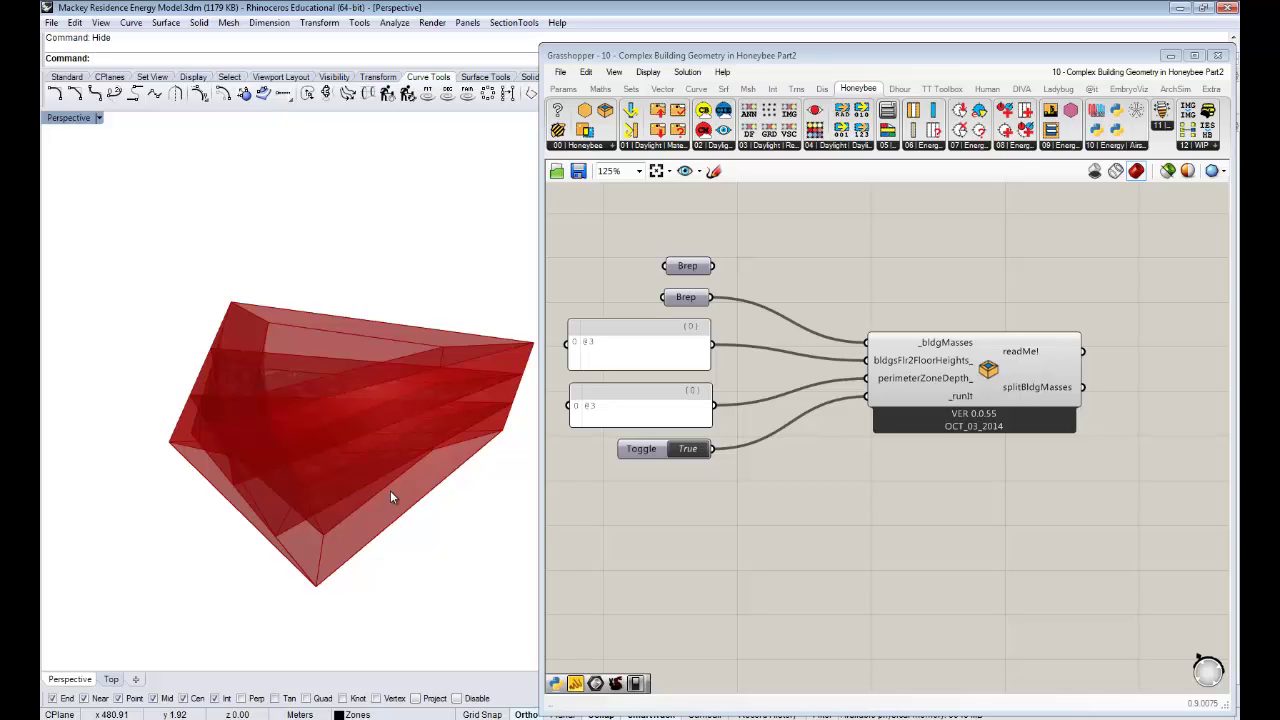
{"action": "right_click_drag", "start_coordinate": [391, 497], "coordinate": [331, 462]}
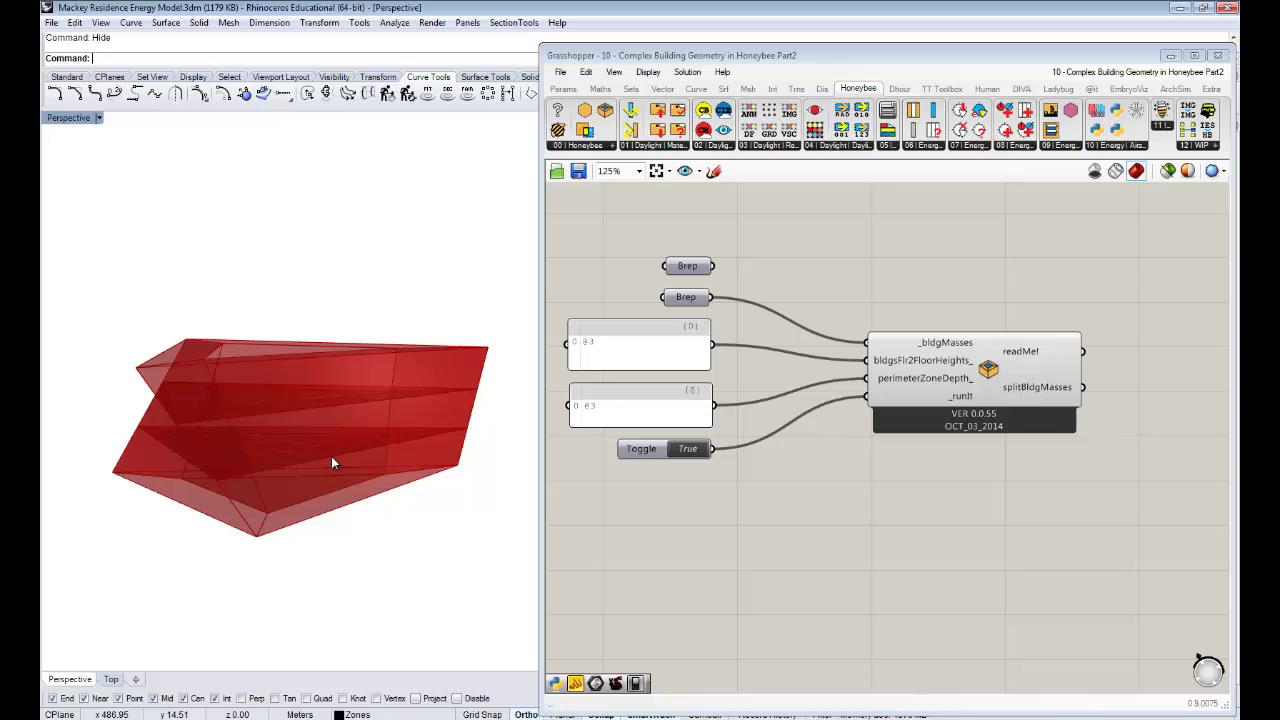
{"action": "right_click_drag", "start_coordinate": [335, 405], "coordinate": [404, 378]}
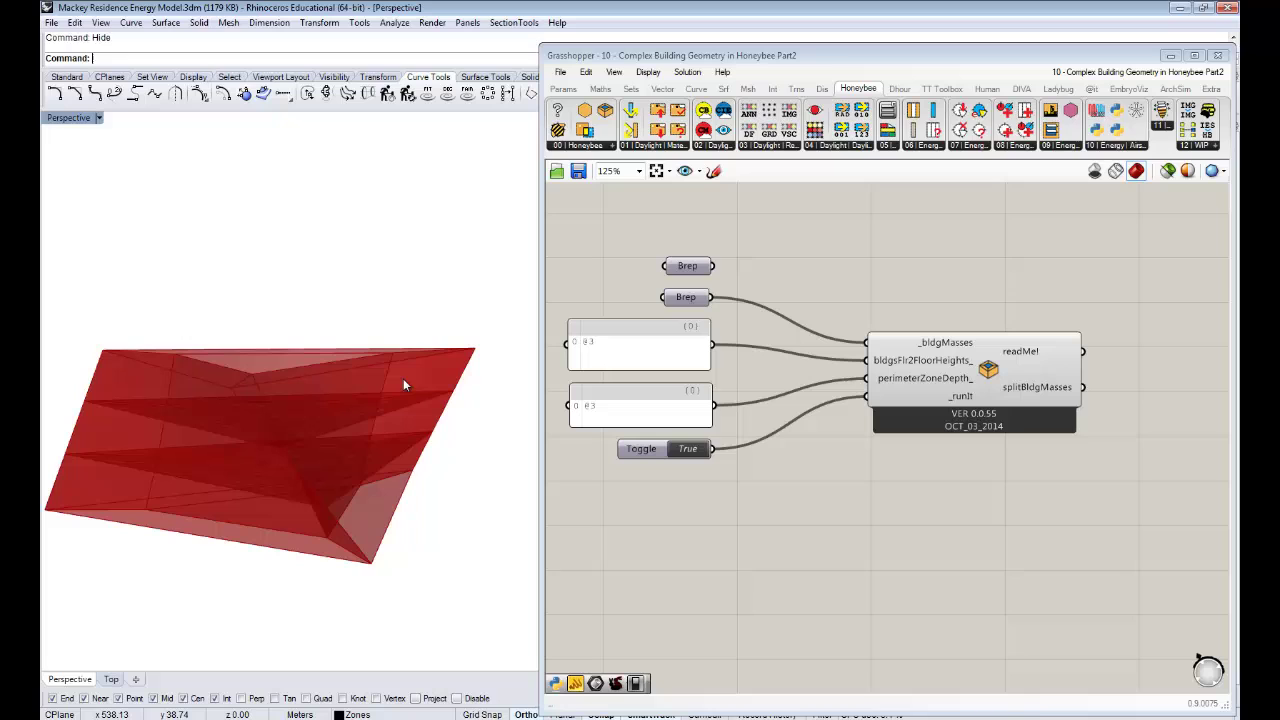
{"action": "right_click_drag", "start_coordinate": [404, 385], "coordinate": [326, 377]}
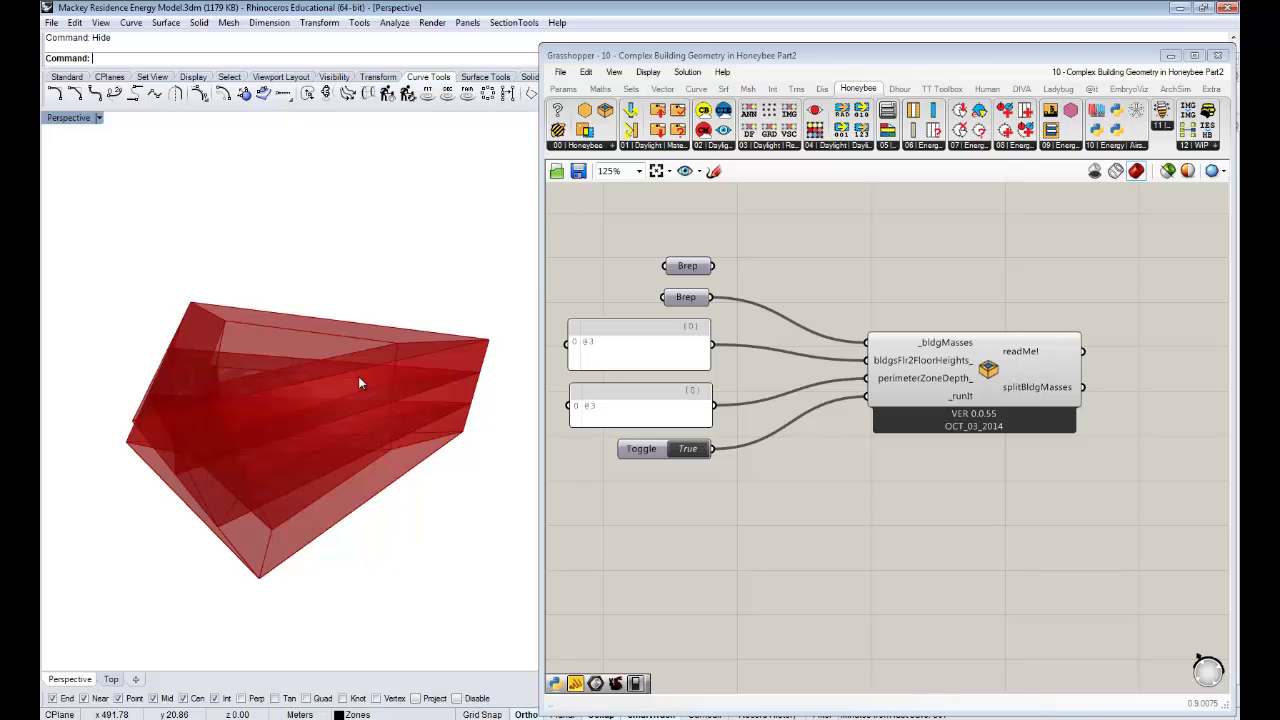
{"action": "right_click_drag", "start_coordinate": [885, 293], "coordinate": [875, 341]}
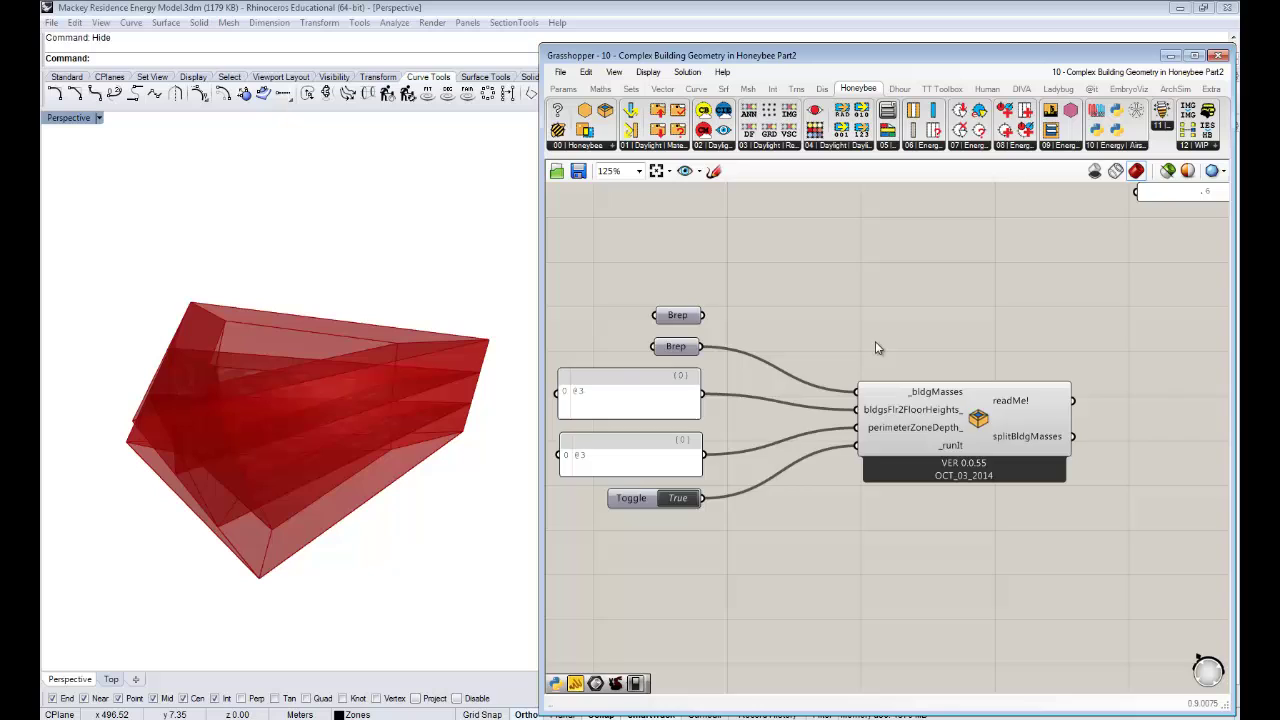
{"action": "scroll", "coordinate": [874, 340], "scroll_direction": "down", "scroll_amount": 2}
{"action": "right_click_drag", "start_coordinate": [1026, 431], "coordinate": [979, 459]}
{"action": "mouse_move", "coordinate": [940, 432]}
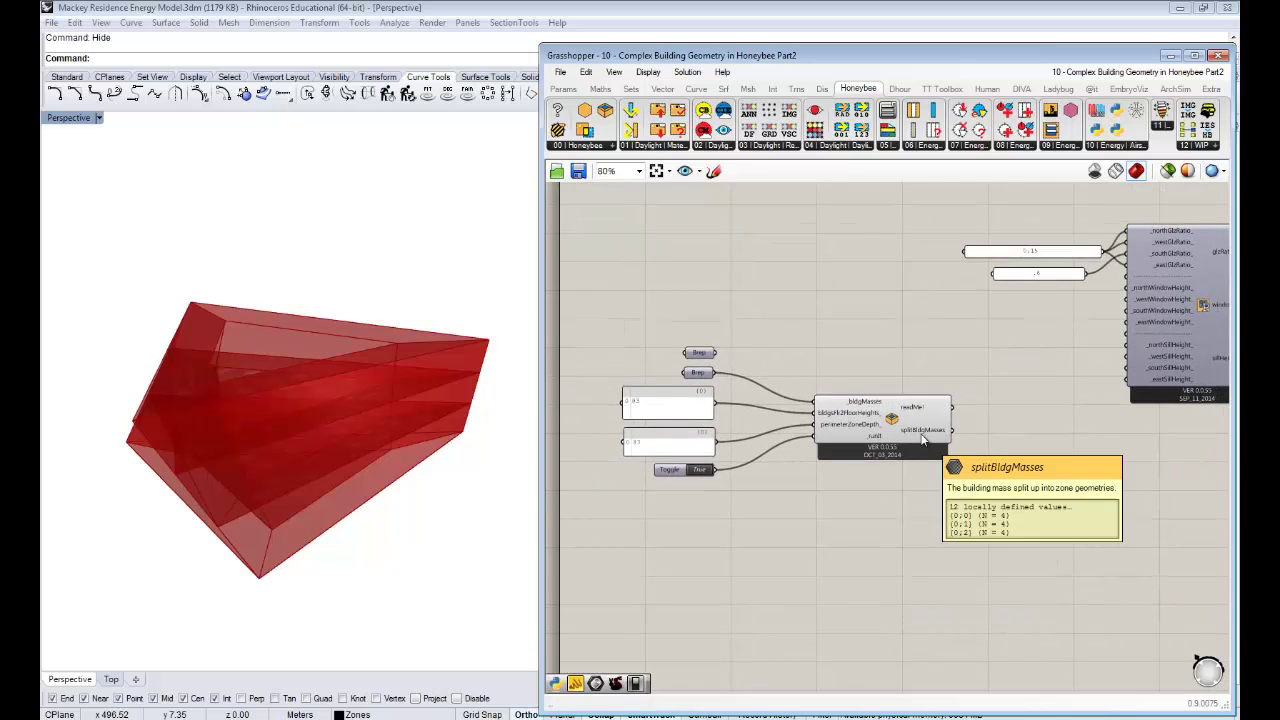
{"action": "right_click_drag", "start_coordinate": [289, 390], "coordinate": [282, 377]}
- Move the mass-splitting component with its Breps, panels and toggle slightly lower on the canvas
{"action": "right_click_drag", "start_coordinate": [732, 484], "coordinate": [692, 528]}
{"action": "left_click_drag", "start_coordinate": [915, 568], "coordinate": [609, 369]}
{"action": "scroll", "coordinate": [853, 465], "scroll_direction": "down", "scroll_amount": 3}
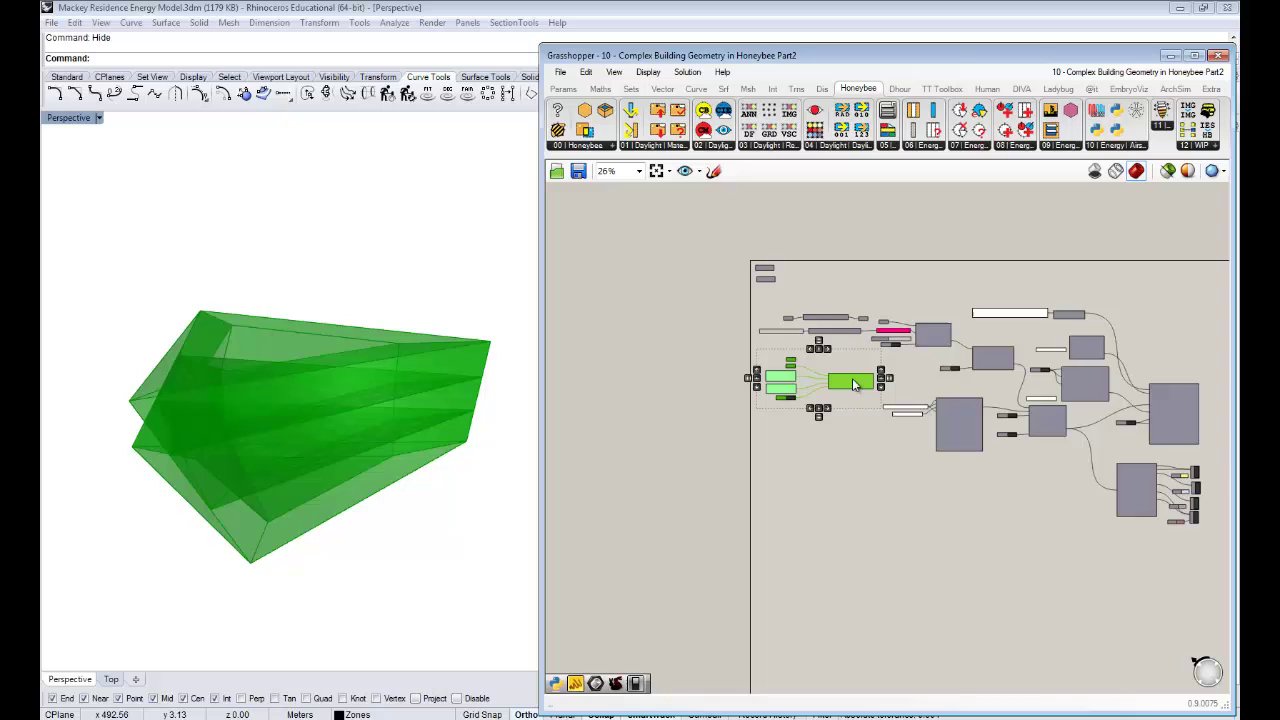
{"action": "left_click_drag", "start_coordinate": [852, 377], "coordinate": [842, 394]}
- Look over the Honeybee zone, adjacency, glazing and simulation components further along the definition
{"action": "right_click_drag", "start_coordinate": [871, 394], "coordinate": [600, 379]}
{"action": "scroll", "coordinate": [866, 369], "scroll_direction": "down", "scroll_amount": 1}
{"action": "right_click_drag", "start_coordinate": [866, 369], "coordinate": [914, 307]}
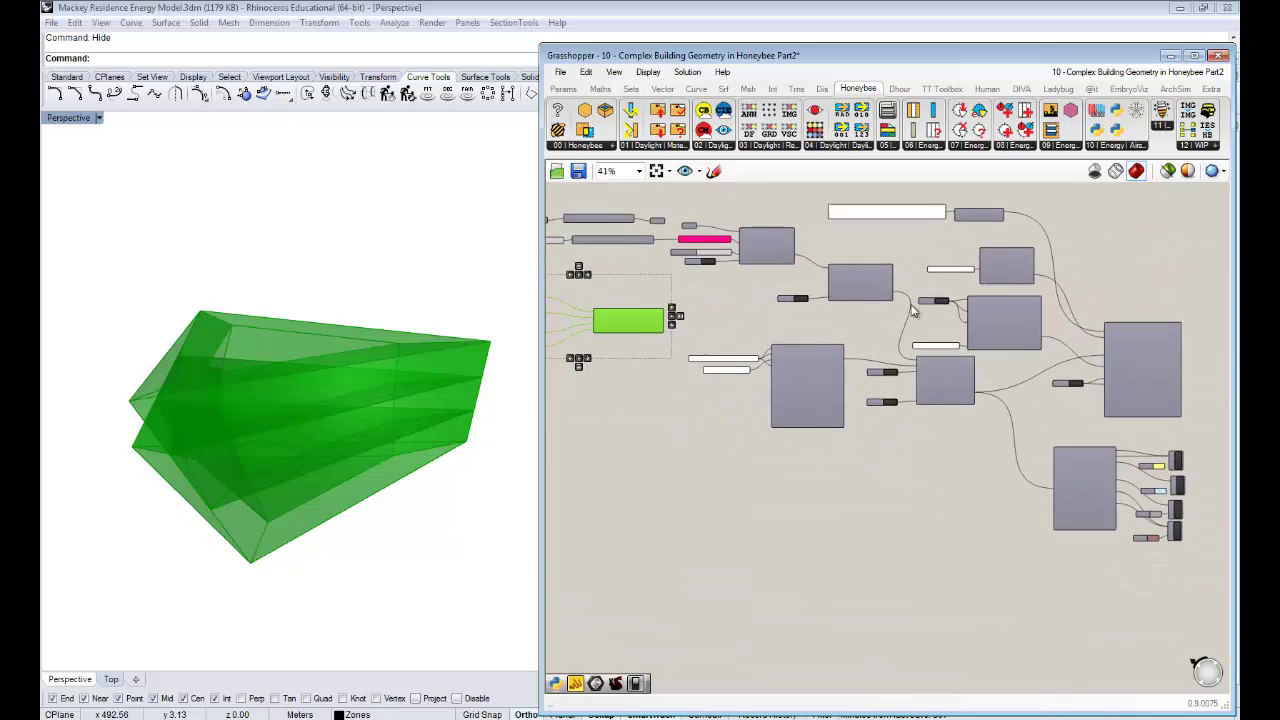
{"action": "scroll", "coordinate": [861, 427], "scroll_direction": "up", "scroll_amount": 2}
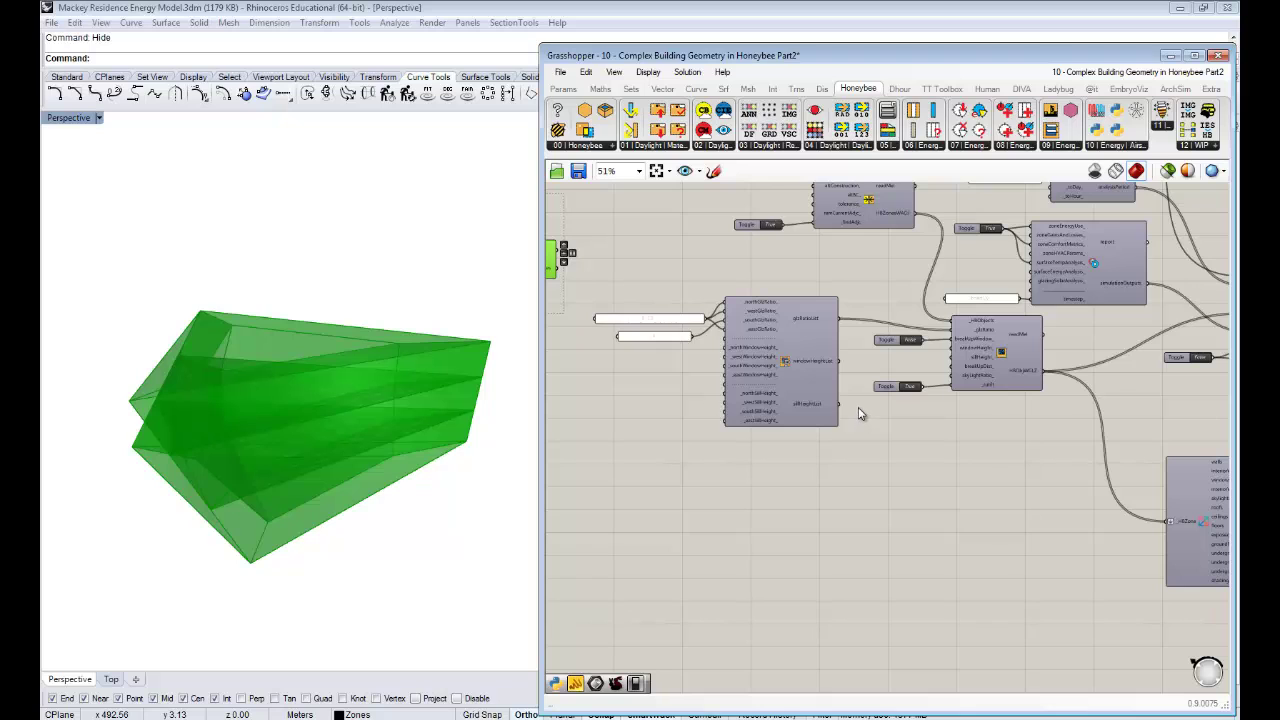
{"action": "scroll", "coordinate": [857, 411], "scroll_direction": "down", "scroll_amount": 1}
{"action": "right_click_drag", "start_coordinate": [1020, 407], "coordinate": [972, 378]}
{"action": "scroll", "coordinate": [948, 387], "scroll_direction": "down", "scroll_amount": 1}
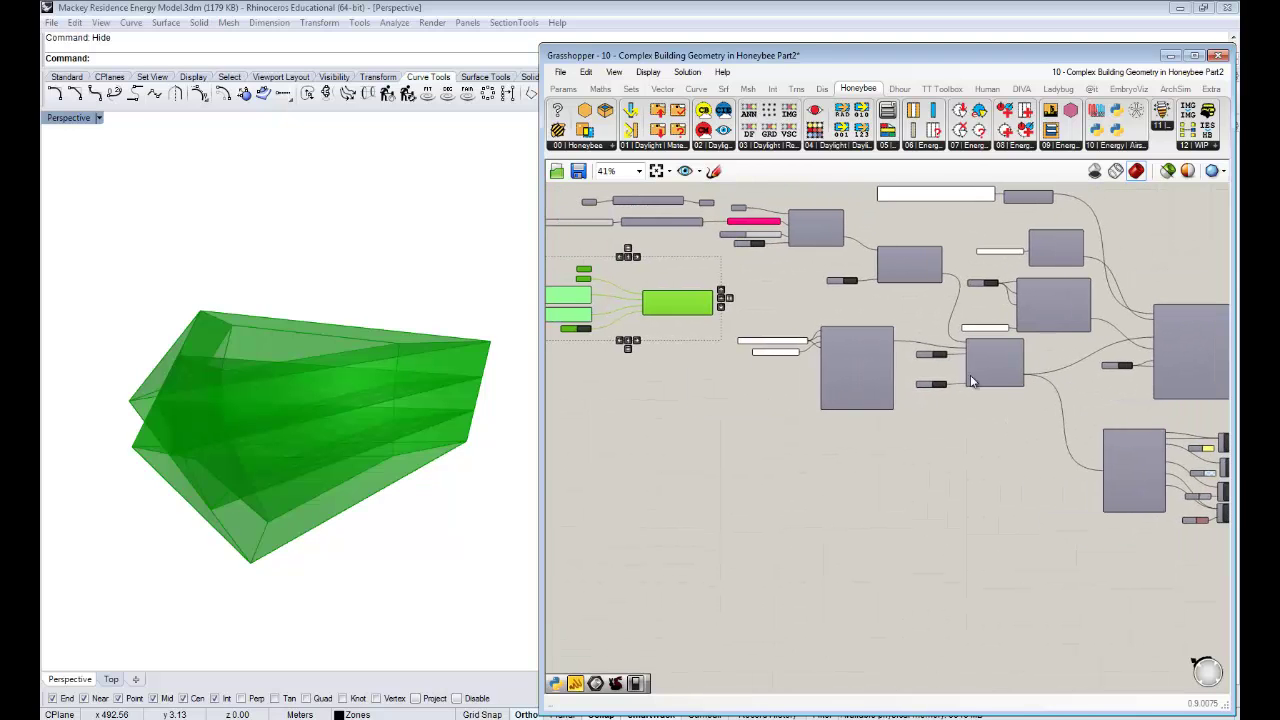
{"action": "right_click_drag", "start_coordinate": [938, 284], "coordinate": [1085, 390]}
{"action": "scroll", "coordinate": [960, 323], "scroll_direction": "up", "scroll_amount": 2}
{"action": "right_click_drag", "start_coordinate": [919, 353], "coordinate": [916, 346]}
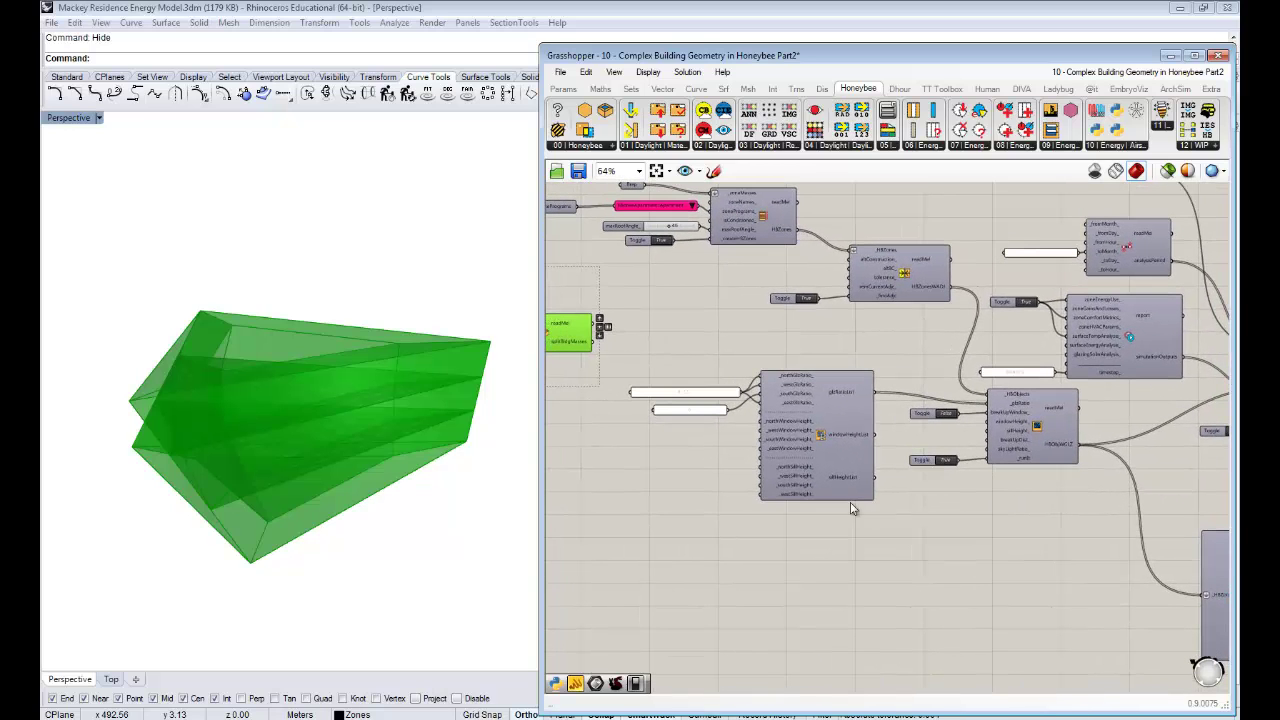
- Set the _createHBZones toggle to False and delete the glazing-ratio component with its two input panels
{"action": "left_click_drag", "start_coordinate": [852, 542], "coordinate": [681, 374]}
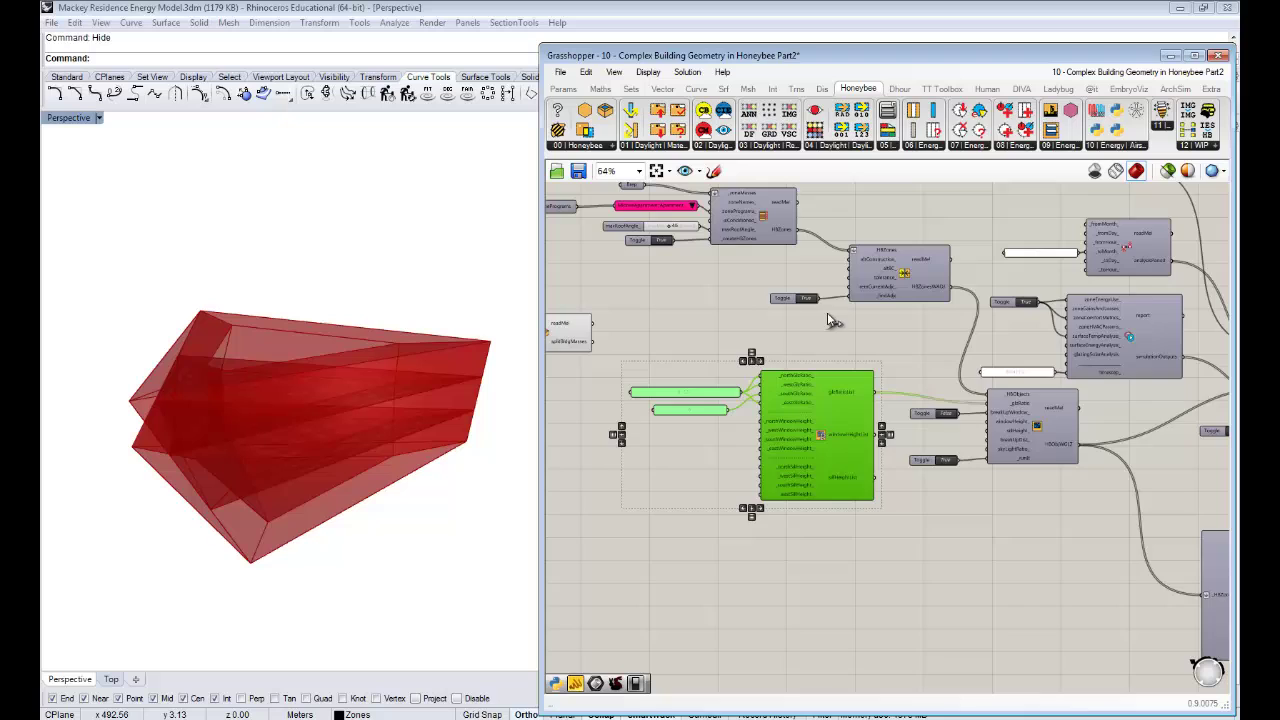
{"action": "right_click_drag", "start_coordinate": [834, 317], "coordinate": [949, 324]}
{"action": "left_click", "coordinate": [776, 248]}
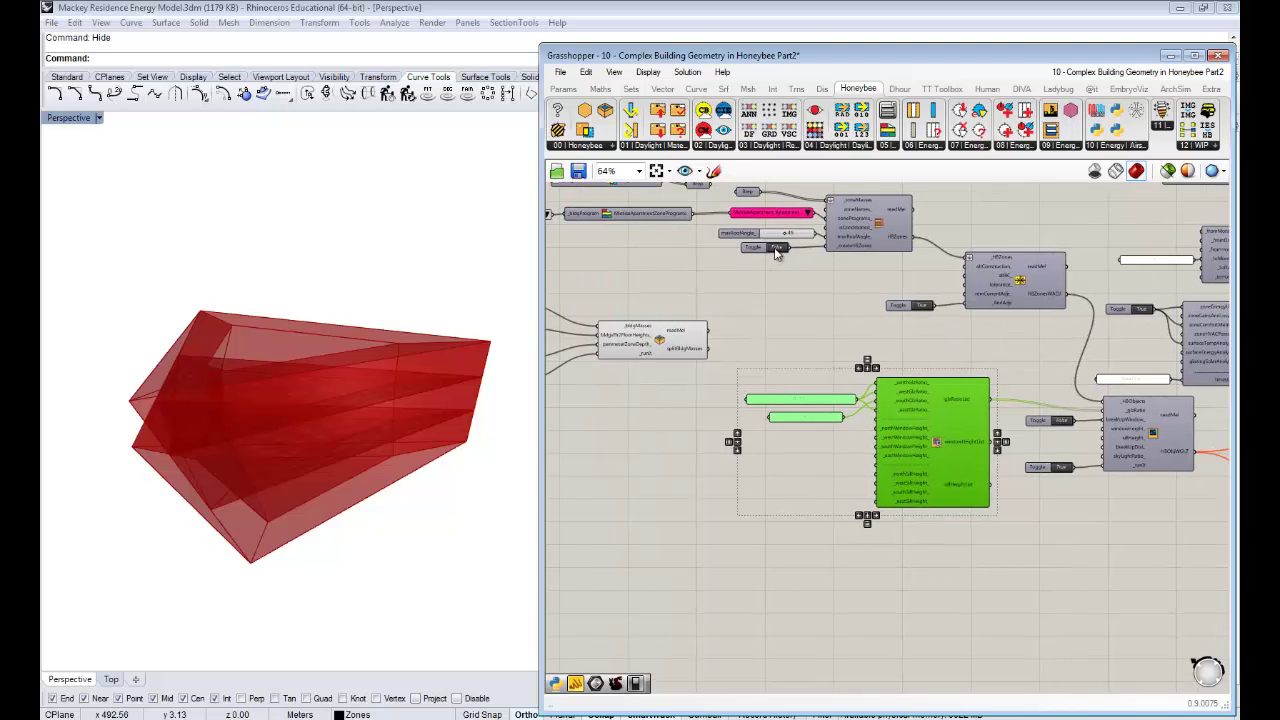
{"action": "right_click_drag", "start_coordinate": [826, 319], "coordinate": [764, 307]}
{"action": "key", "text": "Delete"}
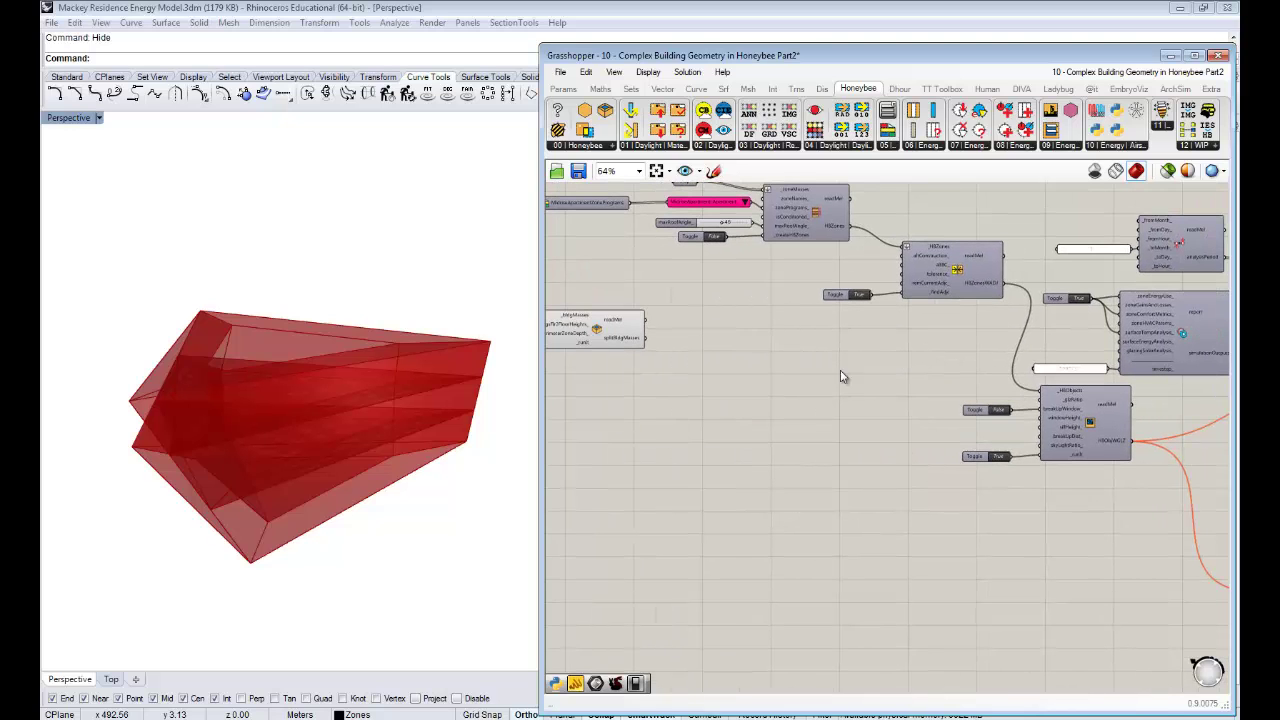
- Move the analysis period, simulation output and energy simulation components up, away from the glazing creator
{"action": "right_click_drag", "start_coordinate": [1102, 398], "coordinate": [732, 363]}
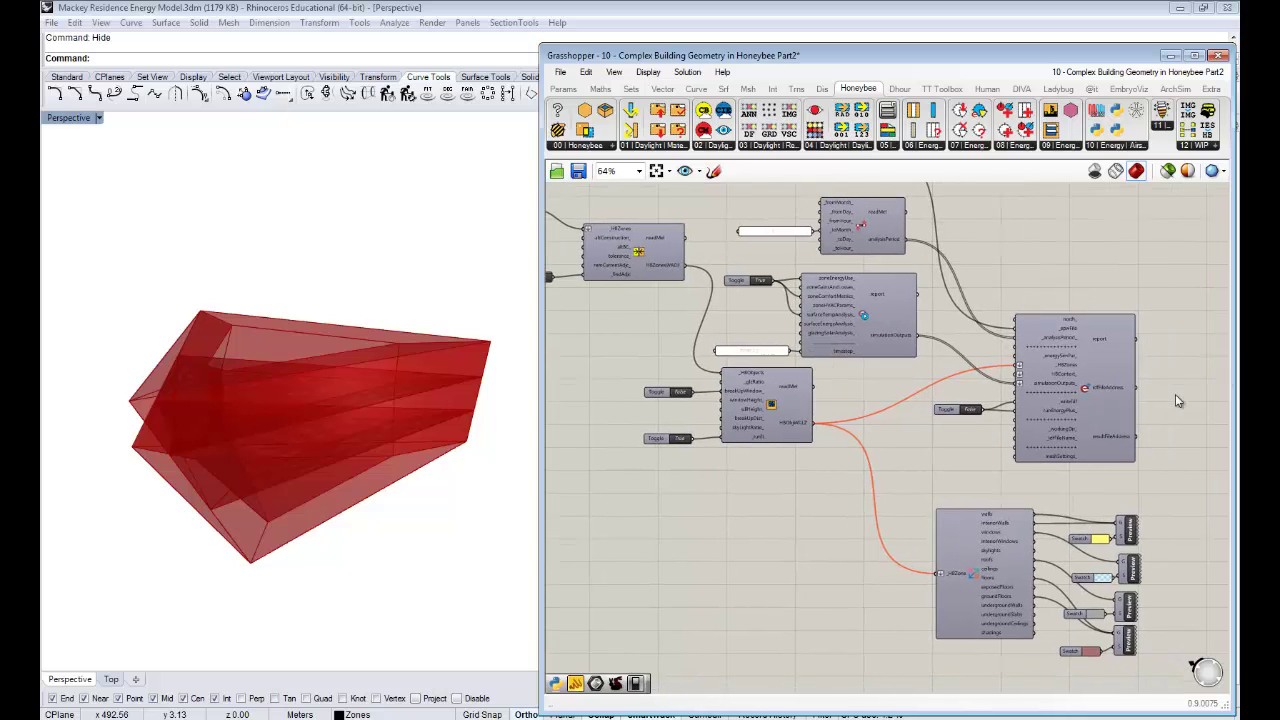
{"action": "left_click_drag", "start_coordinate": [1176, 397], "coordinate": [1111, 385]}
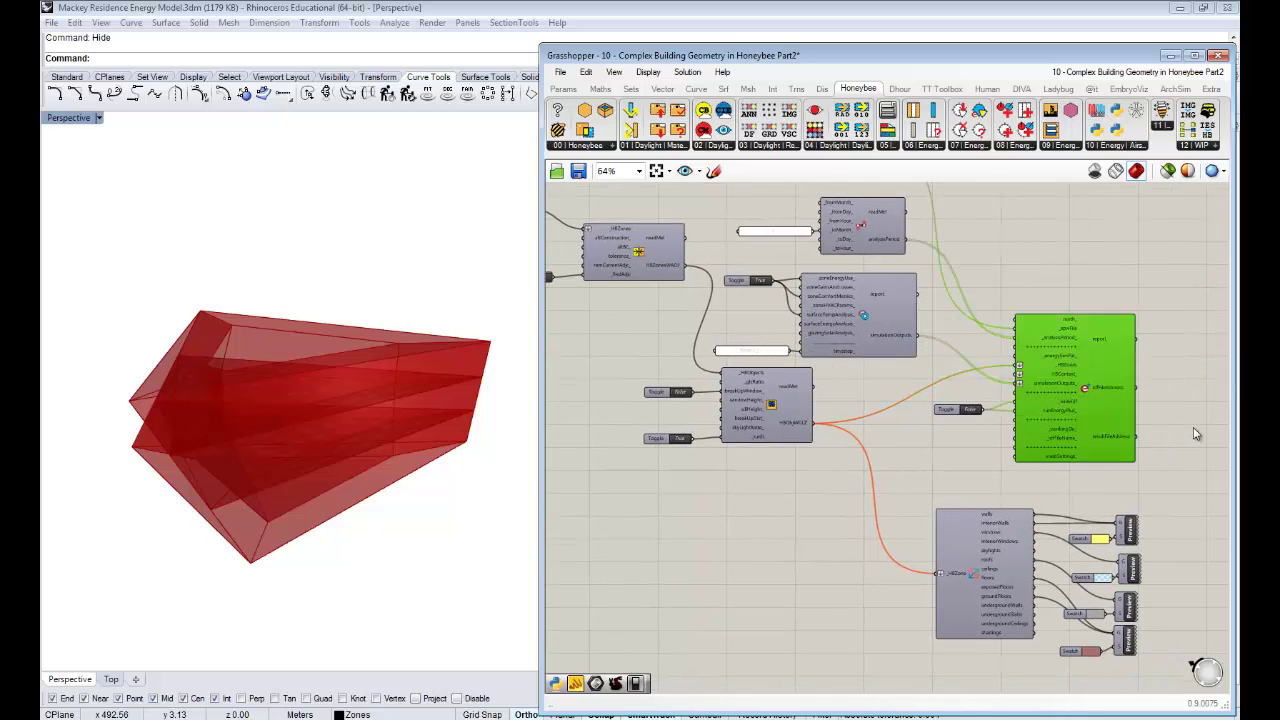
{"action": "left_click_drag", "start_coordinate": [1192, 429], "coordinate": [744, 212]}
{"action": "right_click_drag", "start_coordinate": [869, 224], "coordinate": [894, 339]}
{"action": "left_click_drag", "start_coordinate": [894, 339], "coordinate": [909, 313]}
- Delete the unconnected Brep parameter above the mass-splitting inputs
{"action": "right_click_drag", "start_coordinate": [575, 482], "coordinate": [1015, 466]}
{"action": "right_click_drag", "start_coordinate": [750, 472], "coordinate": [855, 466]}
{"action": "left_click_drag", "start_coordinate": [894, 496], "coordinate": [650, 400]}
{"action": "left_click_drag", "start_coordinate": [700, 462], "coordinate": [700, 462]}
{"action": "left_click", "coordinate": [714, 373]}
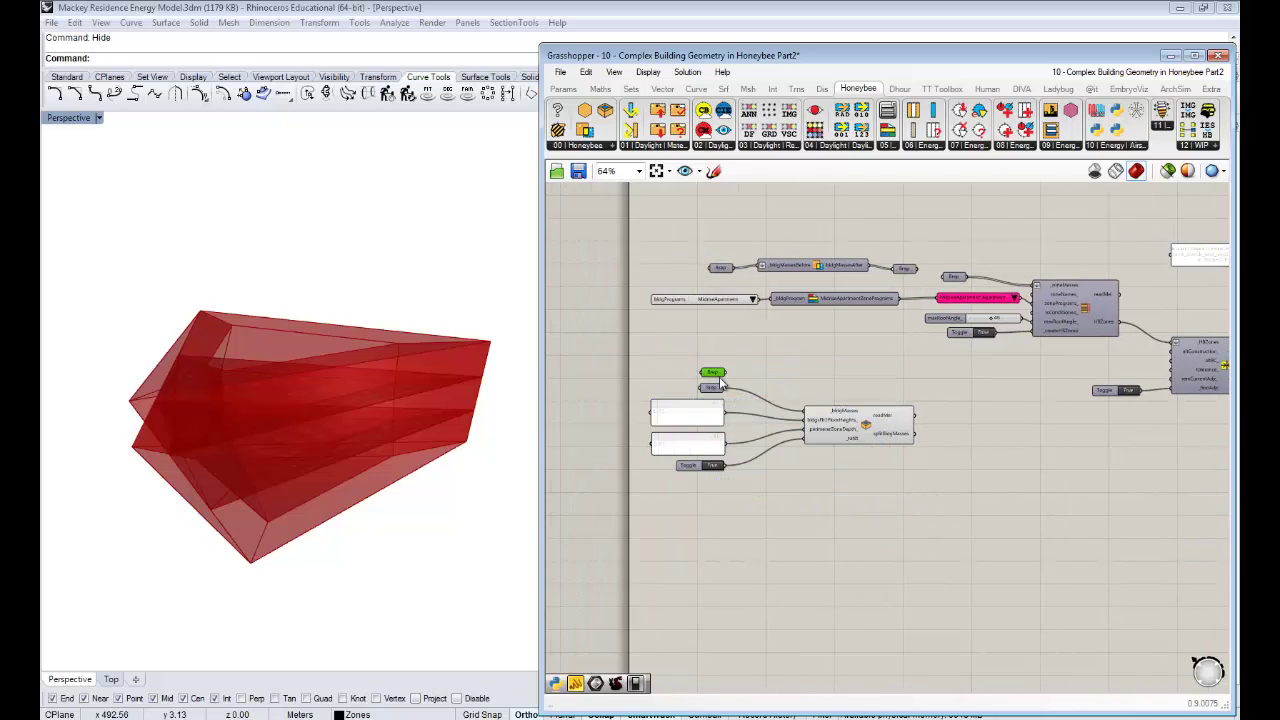
- Move the mass-splitting component and all its inputs up above the building program row
{"action": "left_click_drag", "start_coordinate": [898, 514], "coordinate": [678, 366]}
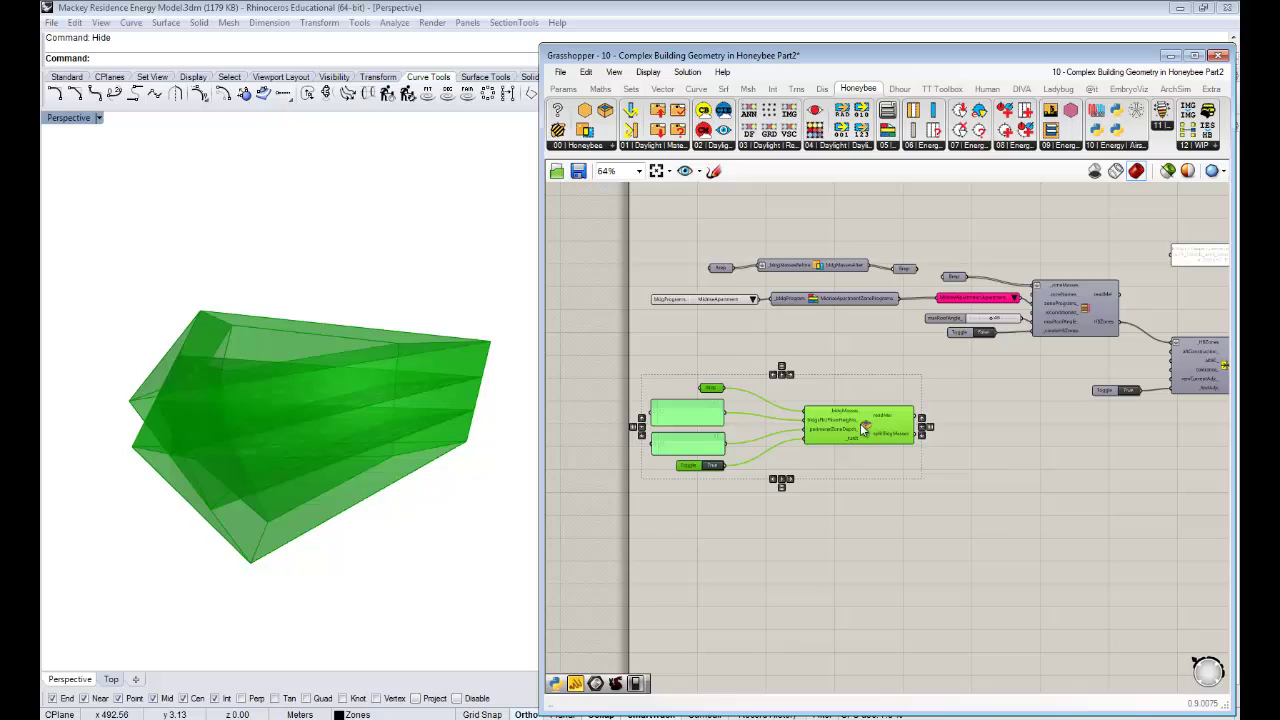
{"action": "left_click_drag", "start_coordinate": [863, 428], "coordinate": [866, 217]}
{"action": "scroll", "coordinate": [929, 223], "scroll_direction": "up", "scroll_amount": 2}
- Delete the bldgMassesBefore/bldgMassesAfter component together with its input and output Brep parameters
{"action": "right_click_drag", "start_coordinate": [941, 315], "coordinate": [1065, 347]}
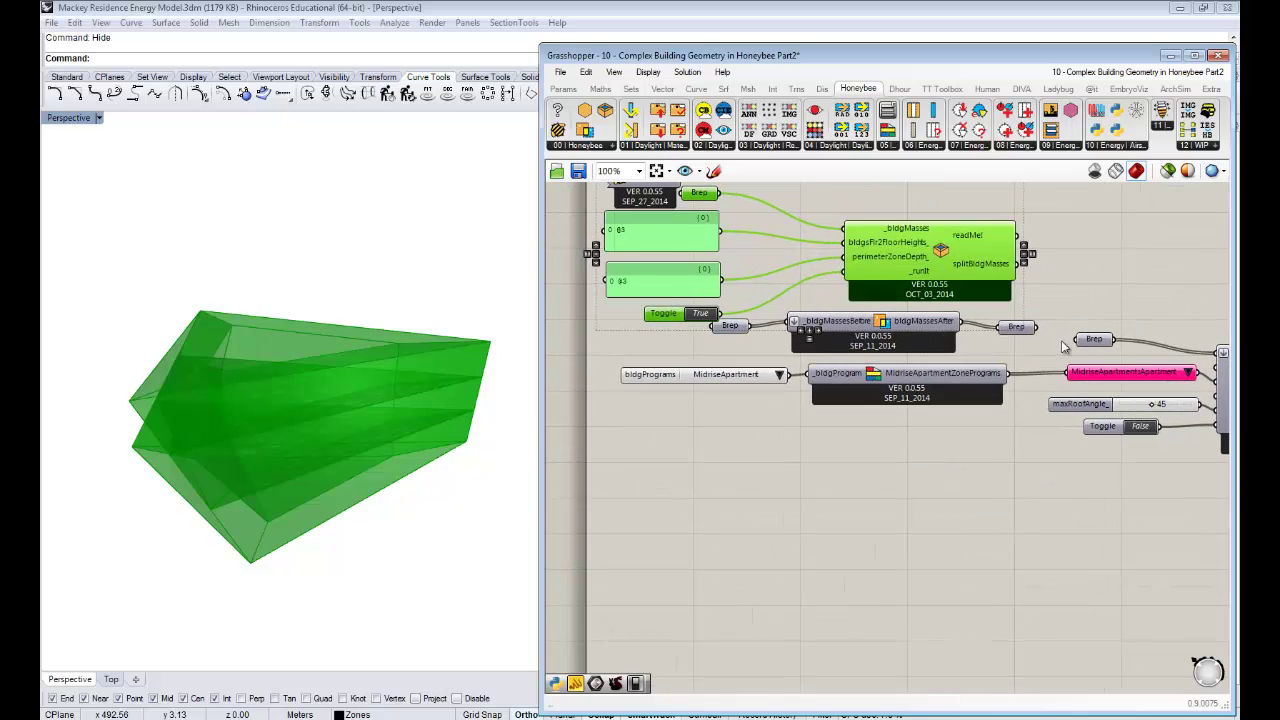
{"action": "left_click_drag", "start_coordinate": [1060, 345], "coordinate": [740, 322]}
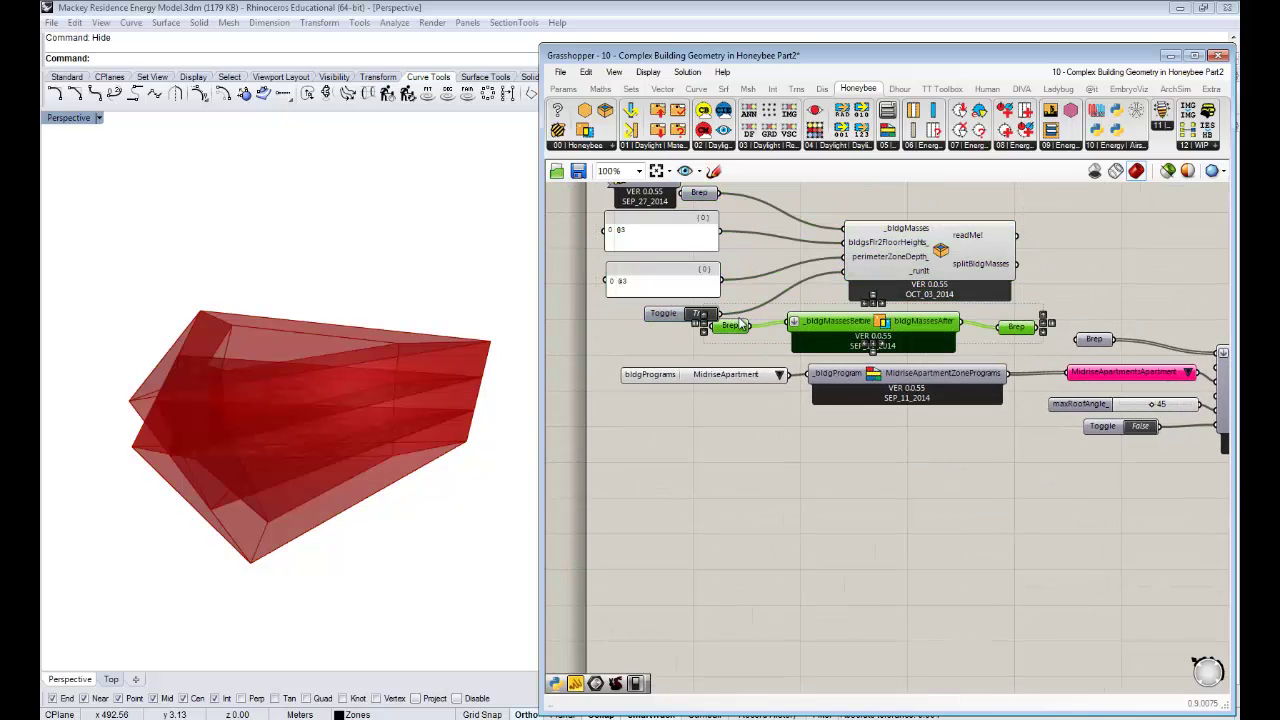
{"action": "key", "text": "Delete"}
{"action": "right_click_drag", "start_coordinate": [616, 180], "coordinate": [598, 262]}
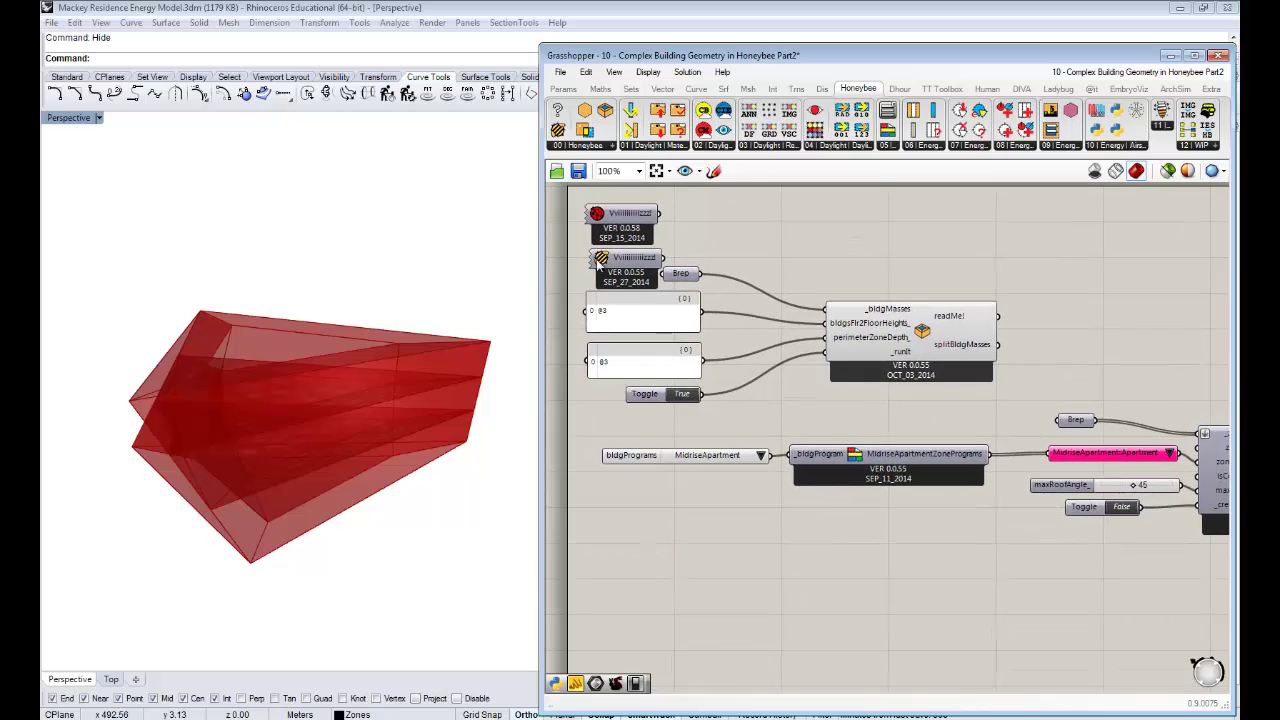
- Shift the mass-splitting group down so it sits between the Ladybug and Honeybee start components and the building program row
{"action": "left_click_drag", "start_coordinate": [968, 388], "coordinate": [672, 268]}
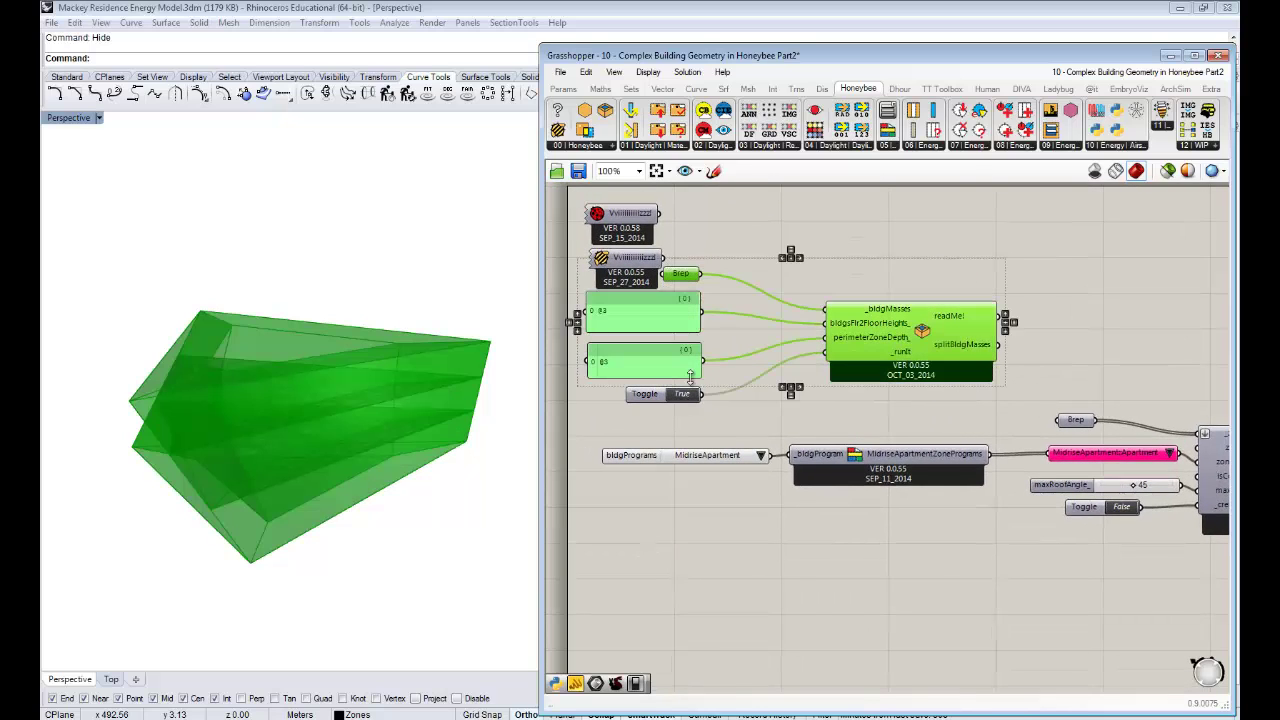
{"action": "left_click_drag", "start_coordinate": [655, 398], "coordinate": [655, 439]}
{"action": "left_click", "coordinate": [1010, 285]}
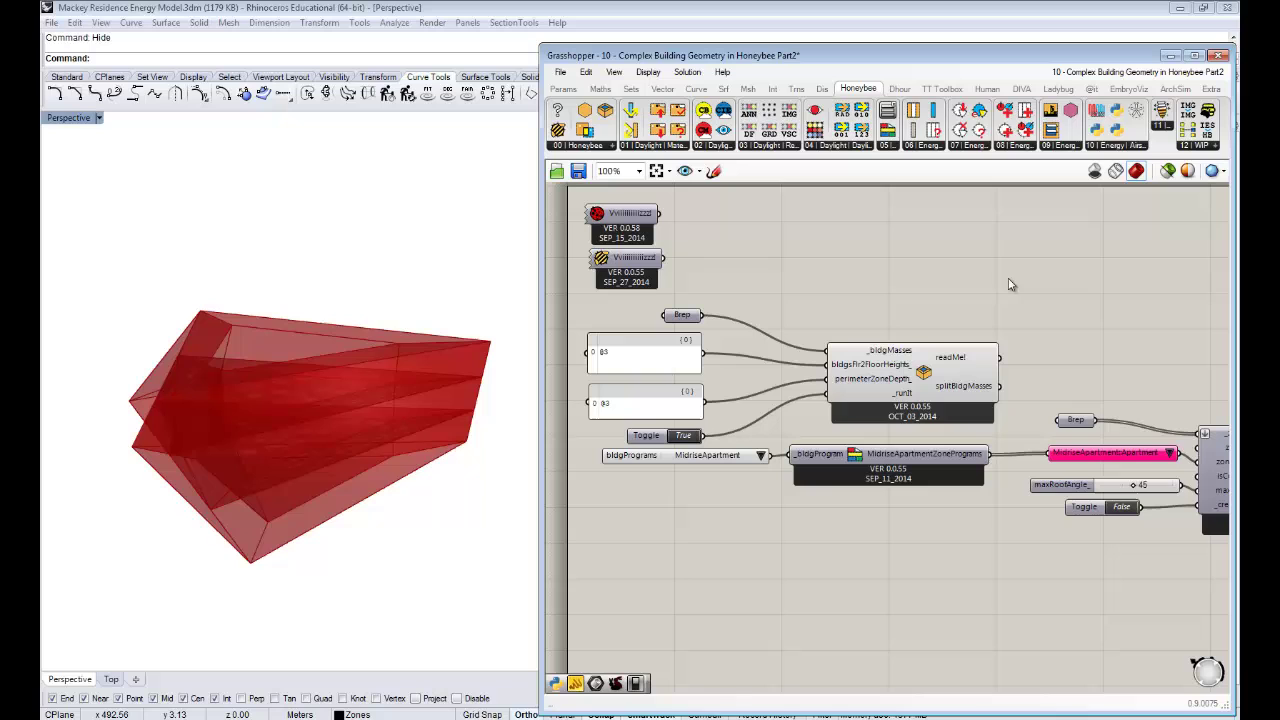
- Turn off the viewport preview of the mass-splitting component
{"action": "mouse_move", "coordinate": [963, 390]}
{"action": "right_click_drag", "start_coordinate": [963, 378], "coordinate": [746, 317]}
{"action": "right_click_drag", "start_coordinate": [923, 333], "coordinate": [829, 267]}
{"action": "right_click_drag", "start_coordinate": [880, 339], "coordinate": [740, 260]}
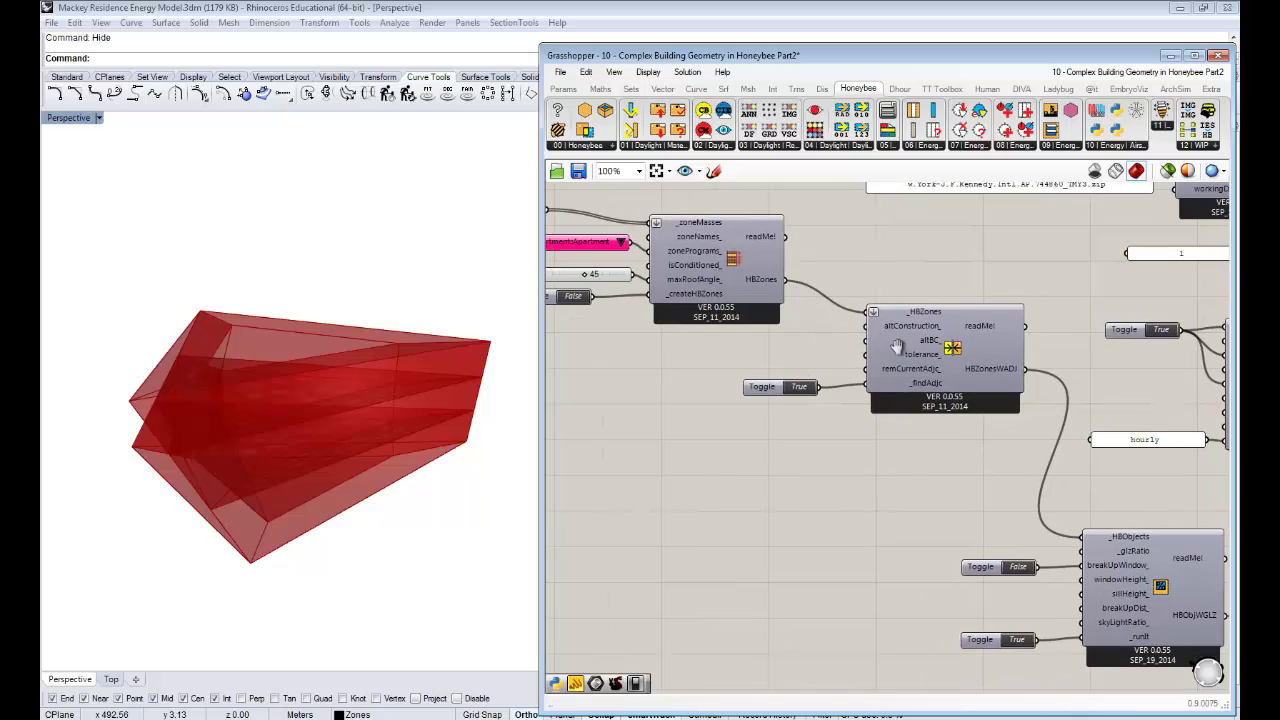
{"action": "right_click_drag", "start_coordinate": [815, 329], "coordinate": [966, 376]}
{"action": "right_click_drag", "start_coordinate": [924, 321], "coordinate": [1049, 359]}
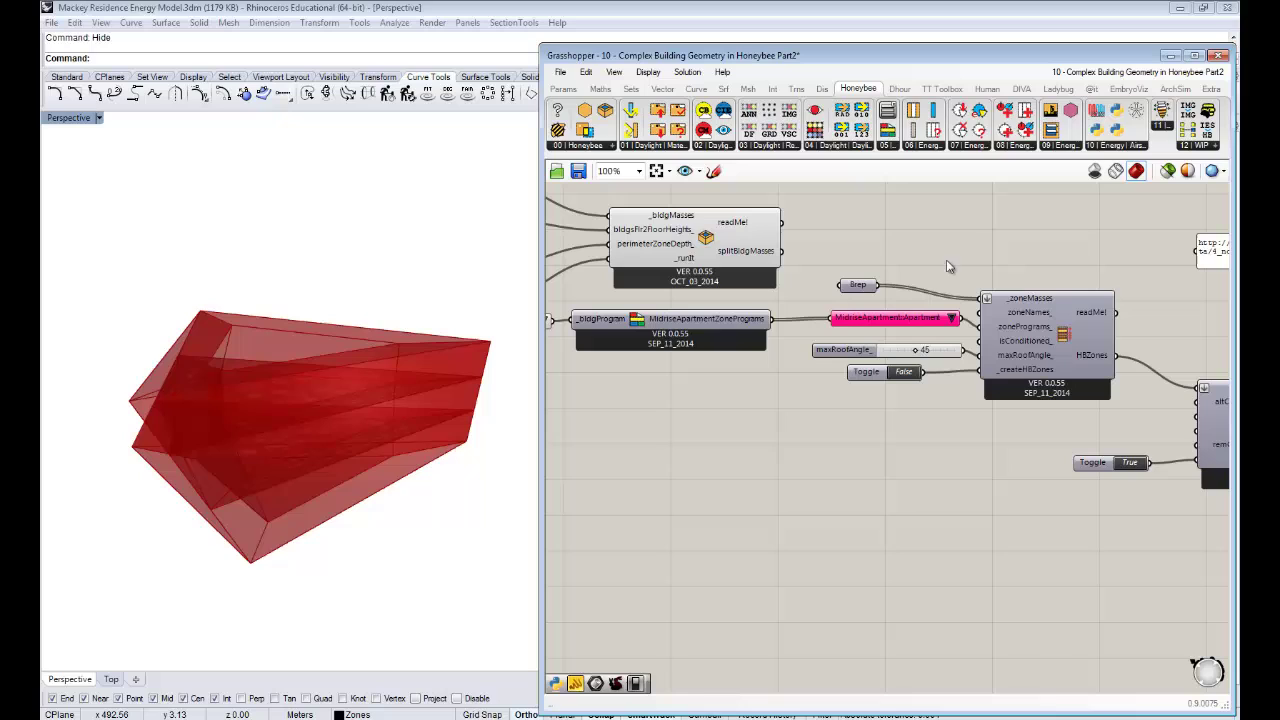
{"action": "left_click", "coordinate": [716, 238]}
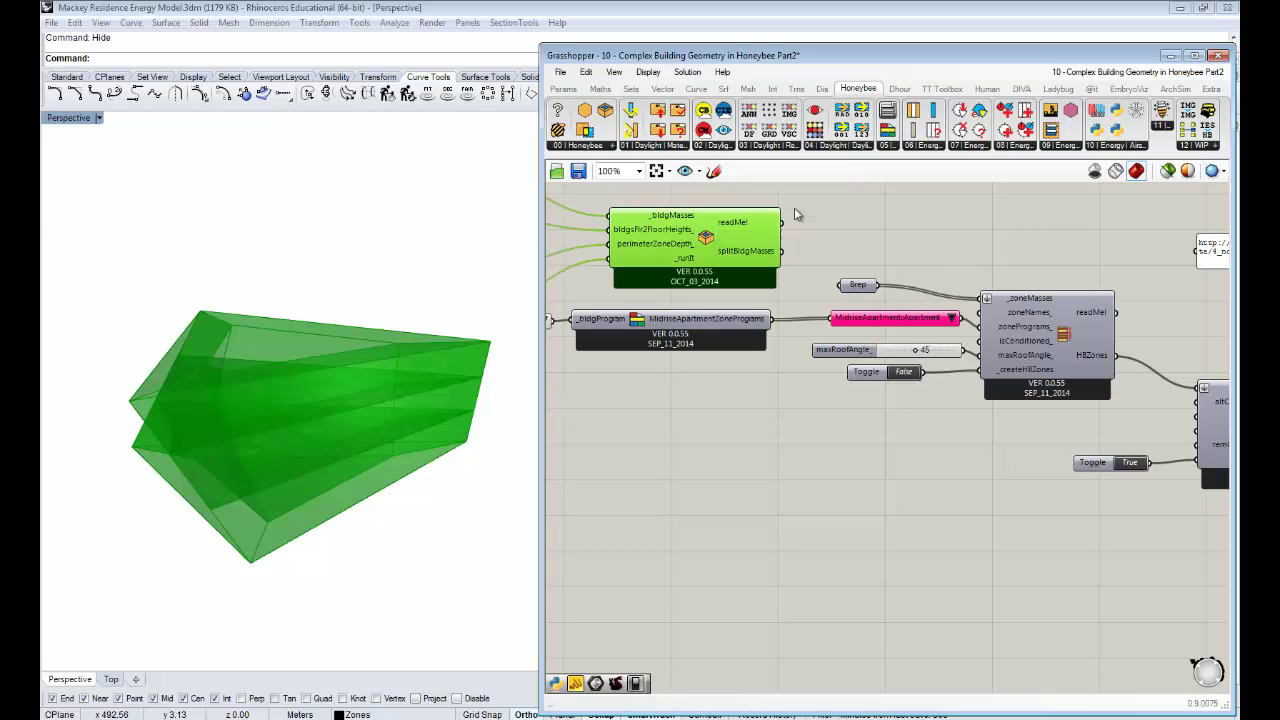
{"action": "right_click", "coordinate": [810, 205]}
{"action": "left_click", "coordinate": [850, 230]}
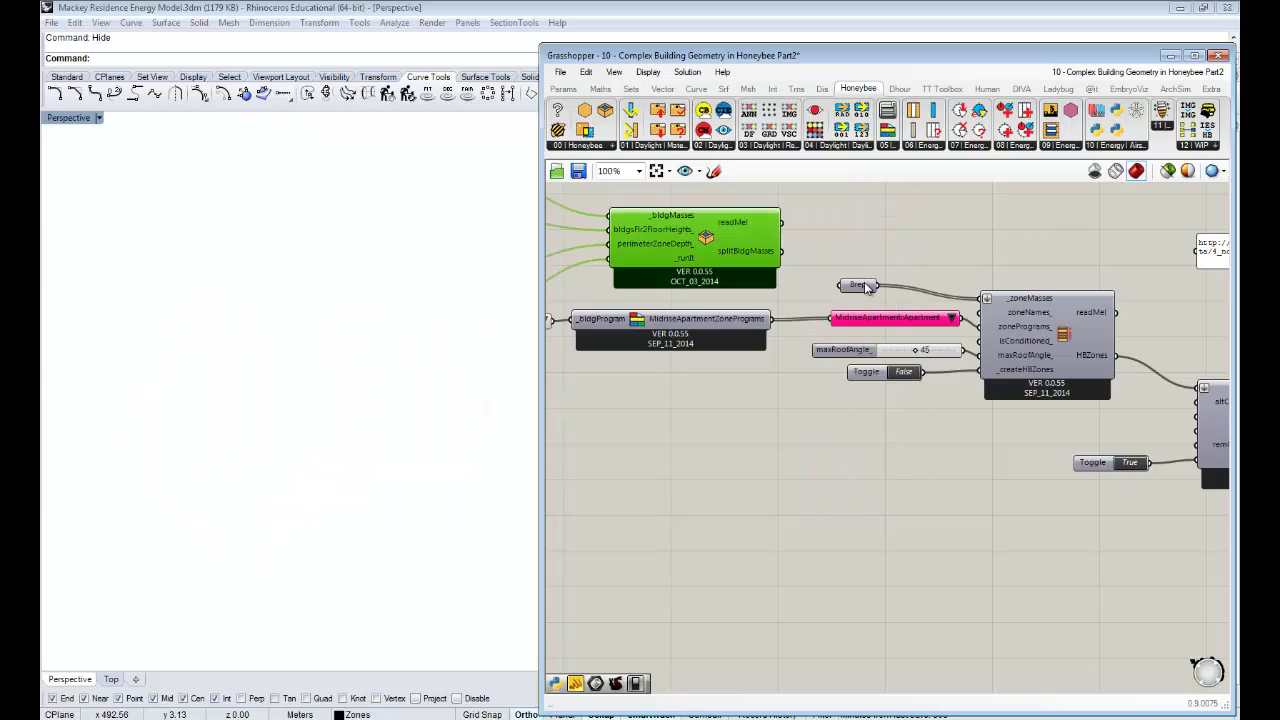
- Move the Brep parameter up, clear of the zone component, and disconnect it from the _zoneMasses input
{"action": "left_click_drag", "start_coordinate": [864, 283], "coordinate": [886, 201]}
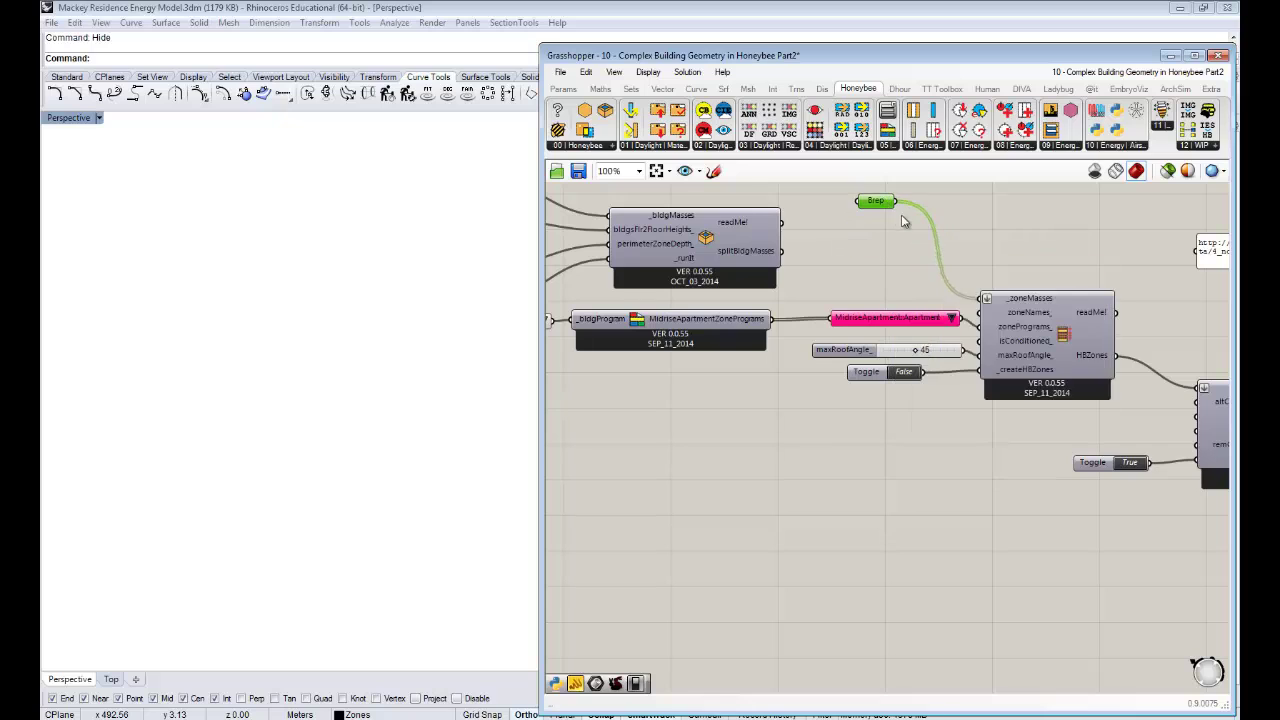
{"action": "right_click_drag", "start_coordinate": [893, 245], "coordinate": [929, 367]}
{"action": "left_click_drag", "start_coordinate": [915, 321], "coordinate": [910, 258]}
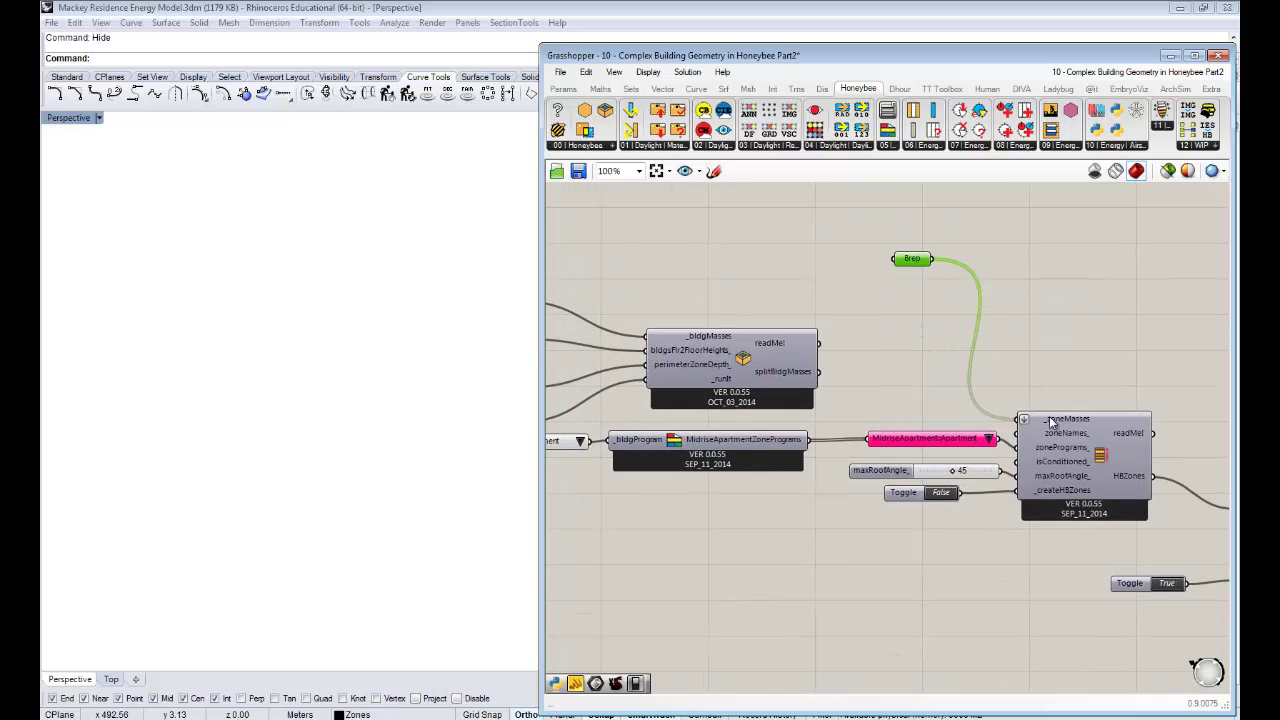
{"action": "right_click", "coordinate": [1040, 418]}
{"action": "mouse_move", "coordinate": [1090, 396]}
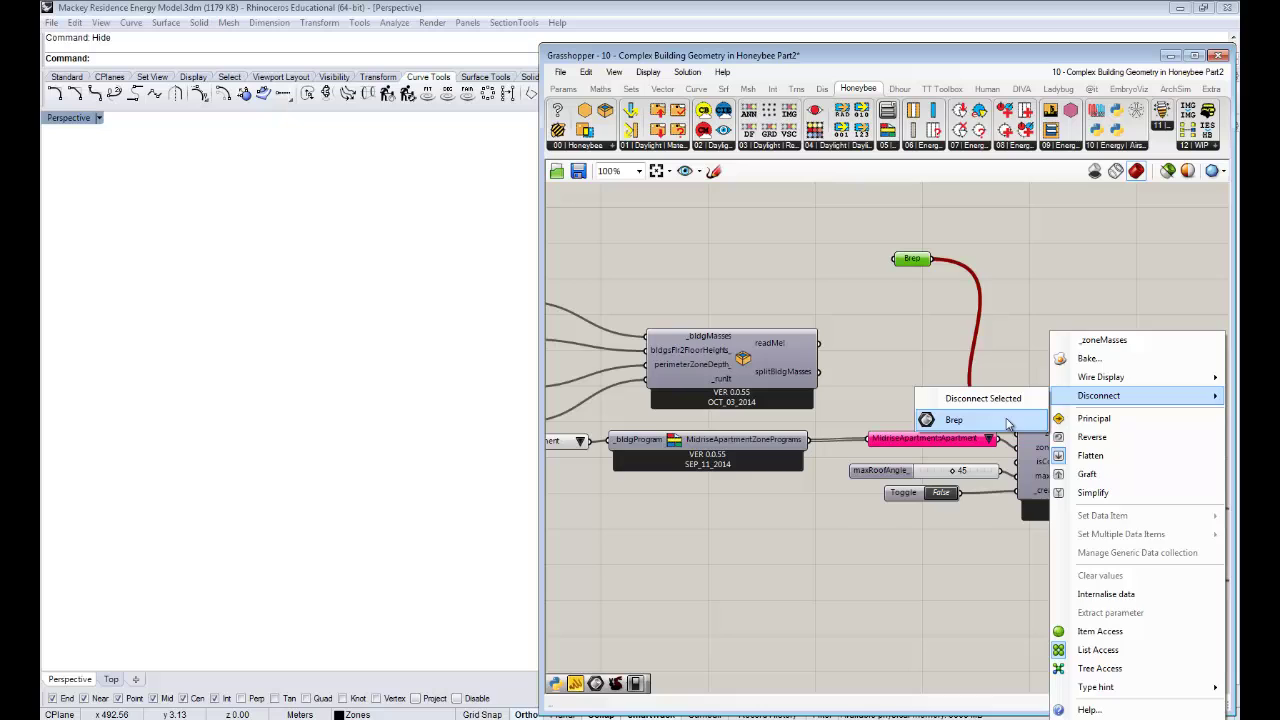
{"action": "left_click", "coordinate": [1008, 420]}
{"action": "left_click", "coordinate": [904, 360]}
- Connect the splitBldgMasses output to the _zoneMasses input of the Honeybee zone component
{"action": "right_click_drag", "start_coordinate": [837, 308], "coordinate": [743, 239]}
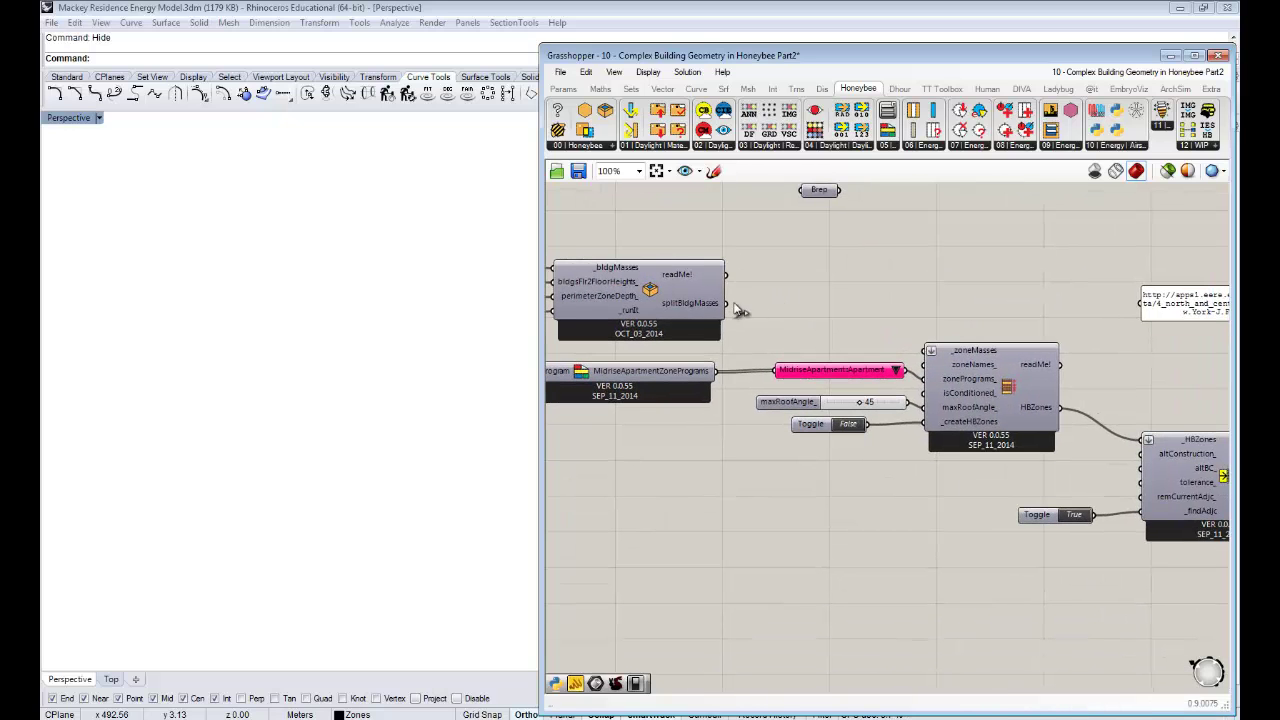
{"action": "left_click_drag", "start_coordinate": [727, 303], "coordinate": [924, 350]}
{"action": "right_click_drag", "start_coordinate": [1078, 437], "coordinate": [1055, 409]}
- Move the weather file URL panel and its connected weather component up above the analysis period component
{"action": "right_click_drag", "start_coordinate": [847, 334], "coordinate": [590, 255]}
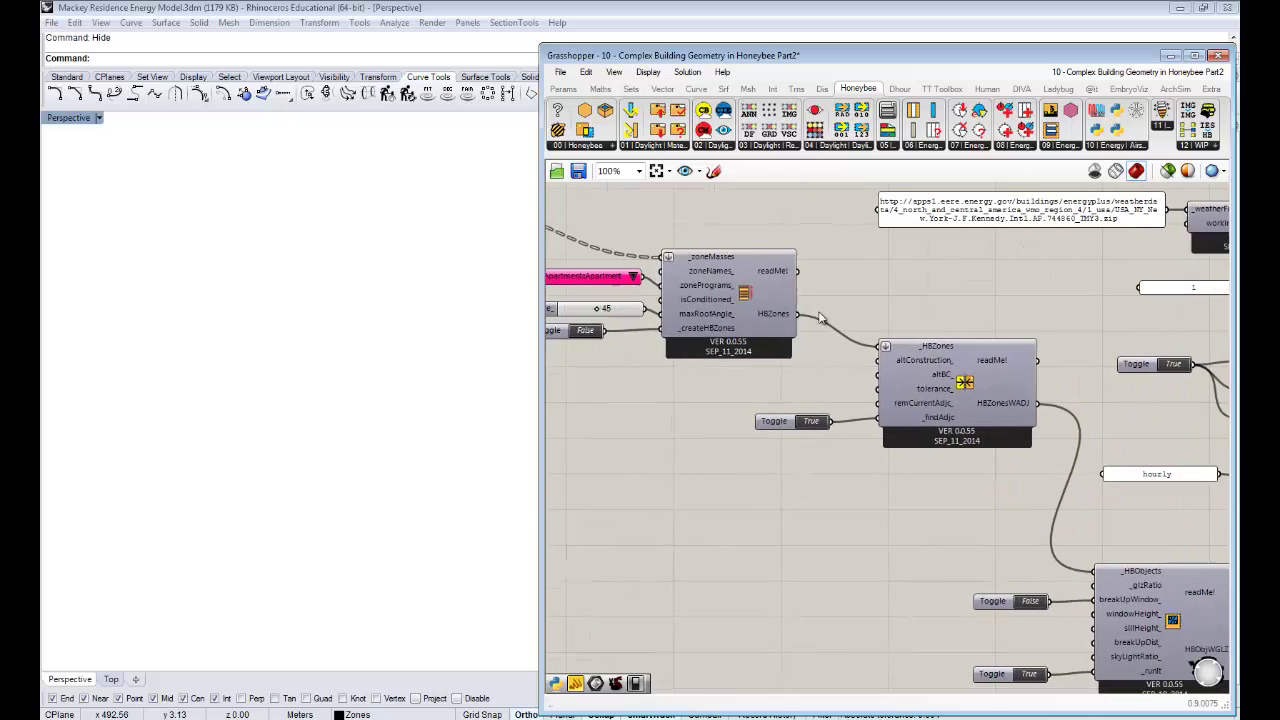
{"action": "scroll", "coordinate": [990, 395], "scroll_direction": "down", "scroll_amount": 2}
{"action": "right_click_drag", "start_coordinate": [990, 395], "coordinate": [884, 366]}
{"action": "right_click_drag", "start_coordinate": [1031, 260], "coordinate": [1029, 337]}
{"action": "left_click_drag", "start_coordinate": [1027, 312], "coordinate": [1035, 272]}
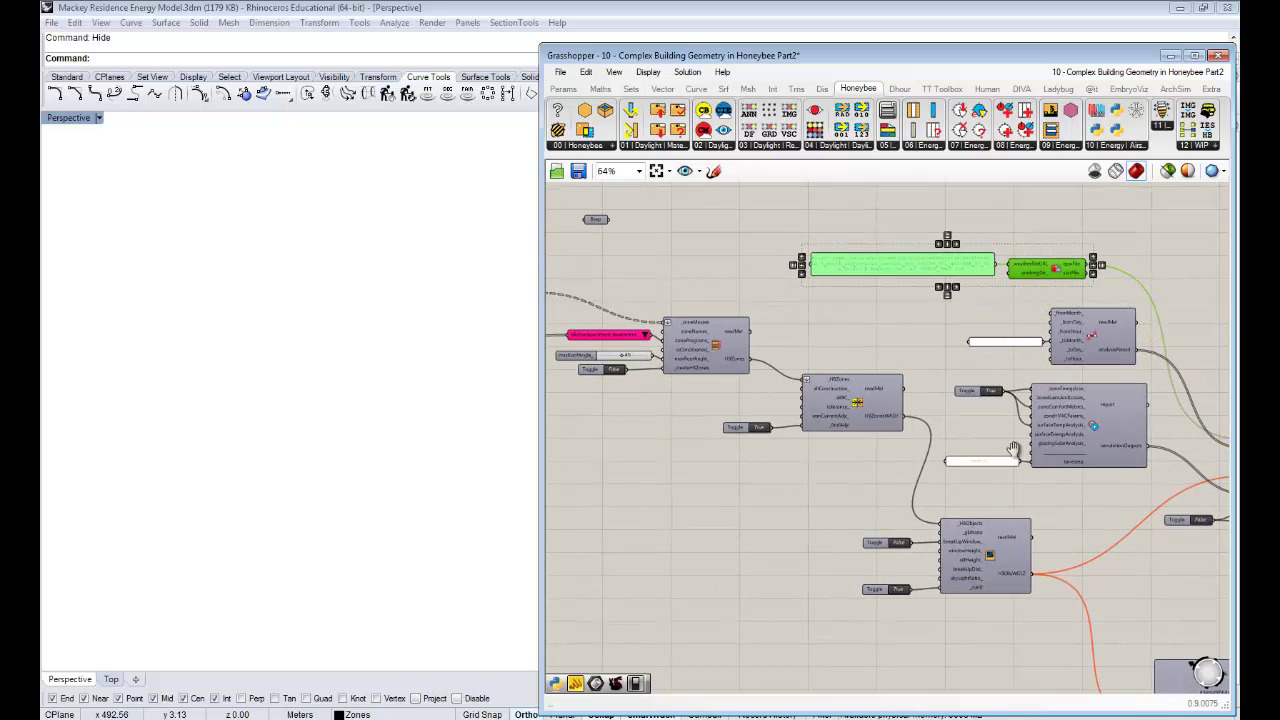
- Delete the False toggle that feeds the breakUpWindow_ input of the glazing component
{"action": "scroll", "coordinate": [968, 504], "scroll_direction": "up", "scroll_amount": 5}
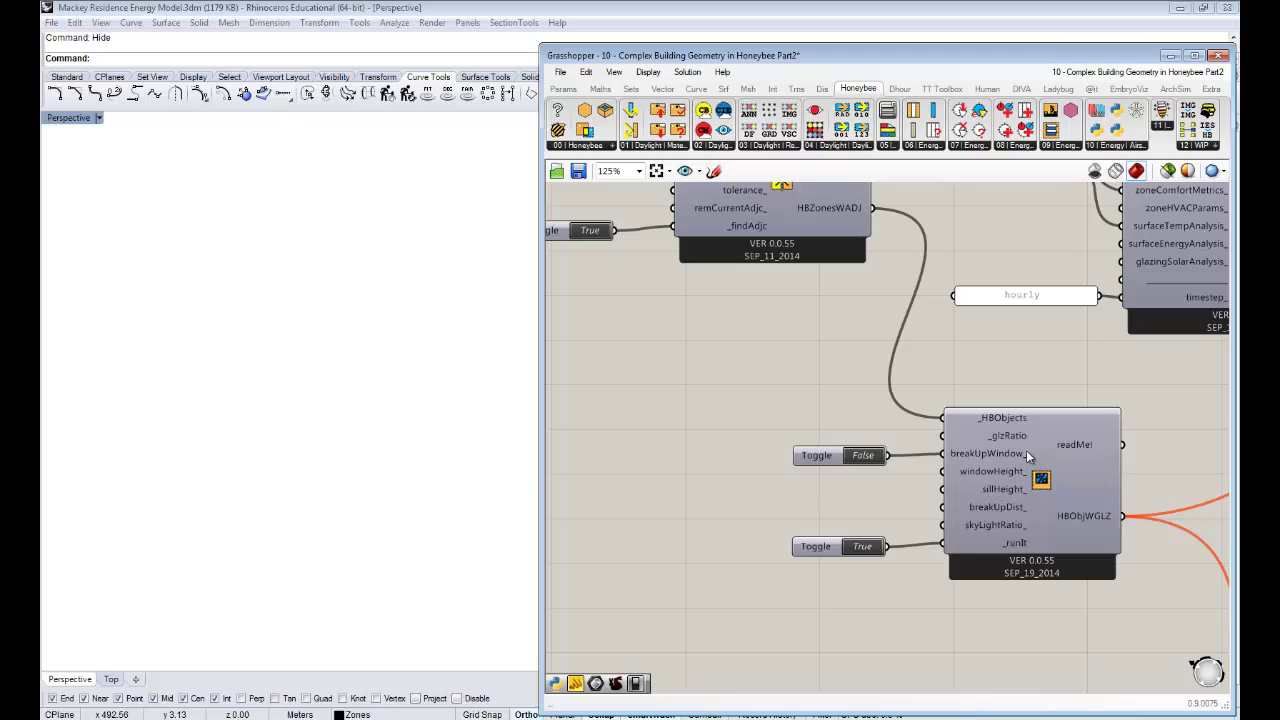
{"action": "left_click", "coordinate": [824, 459]}
{"action": "key", "text": "Delete"}
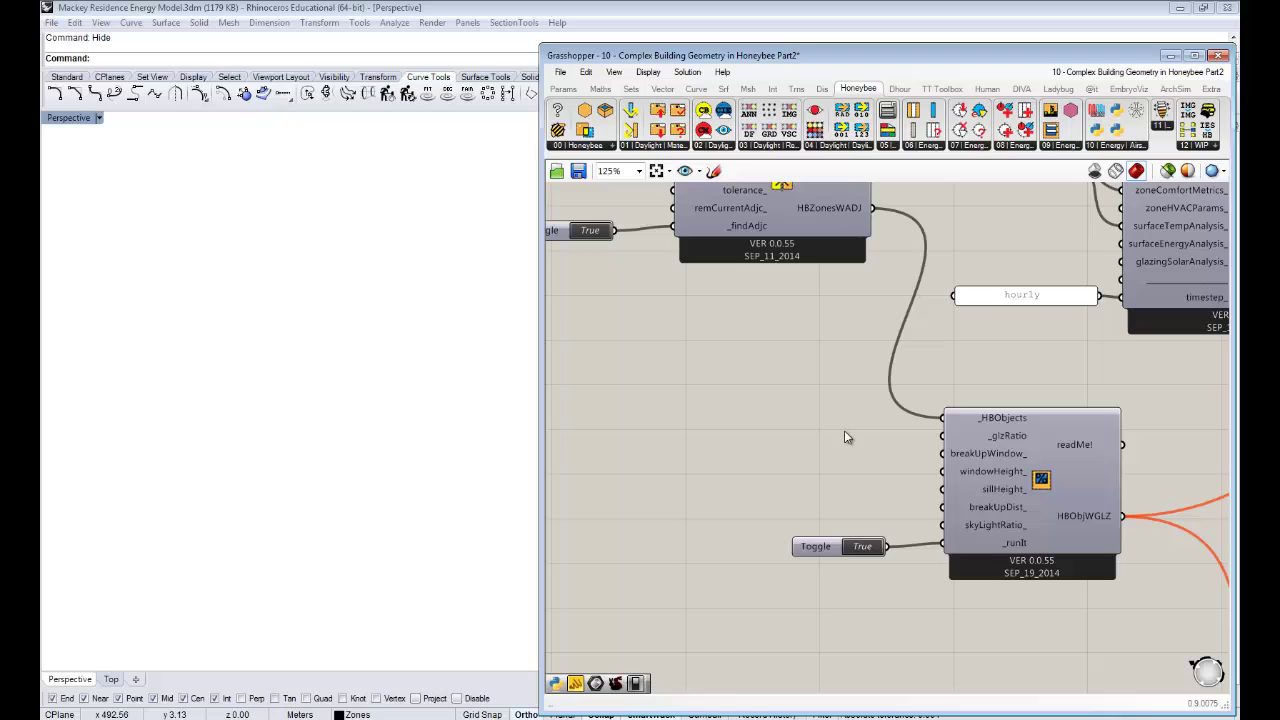
- Add a panel containing the value 0.4 beside the glazing component's inputs
{"action": "double_click", "coordinate": [819, 456]}
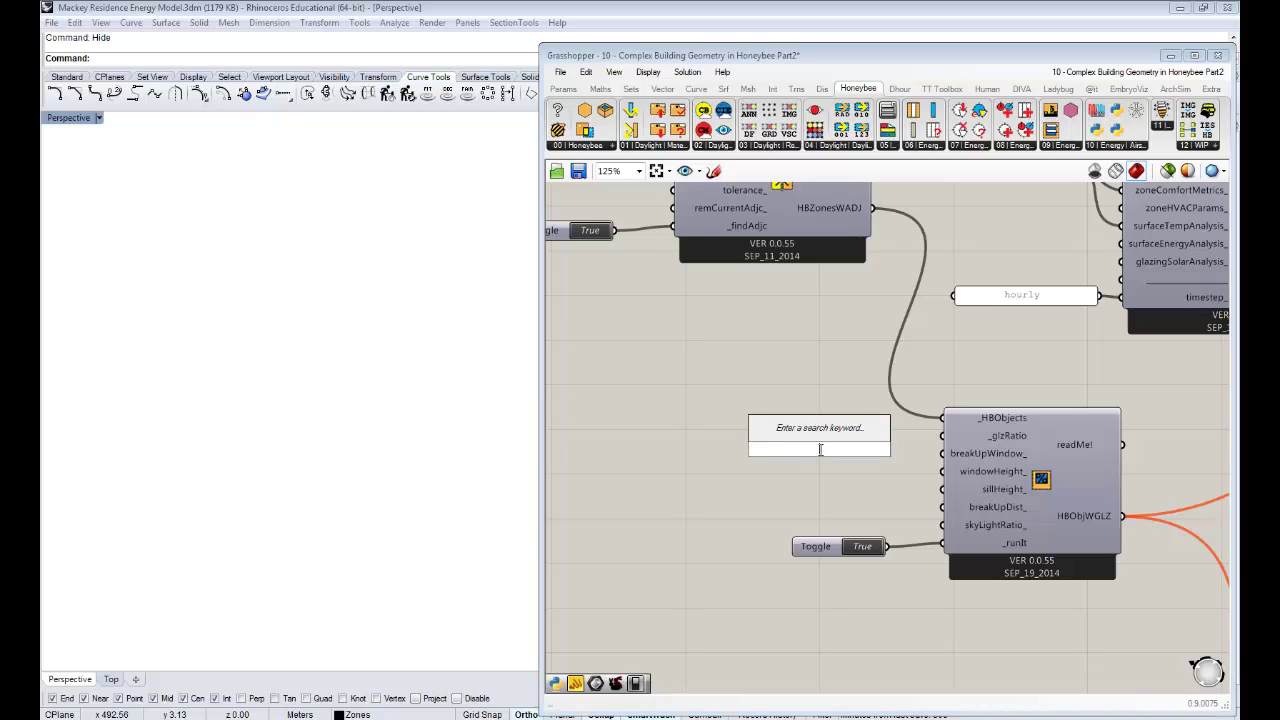
{"action": "type", "text": "\""}
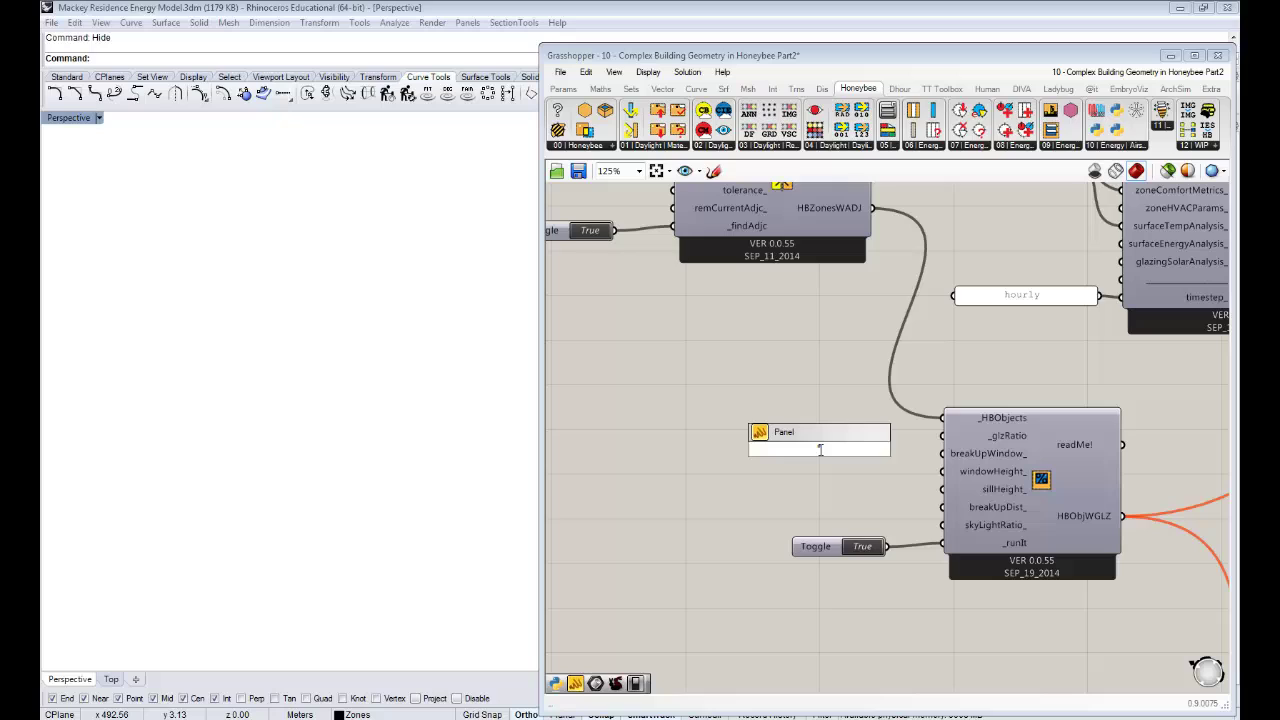
{"action": "type", "text": "0.4"}
{"action": "key", "text": "Return"}
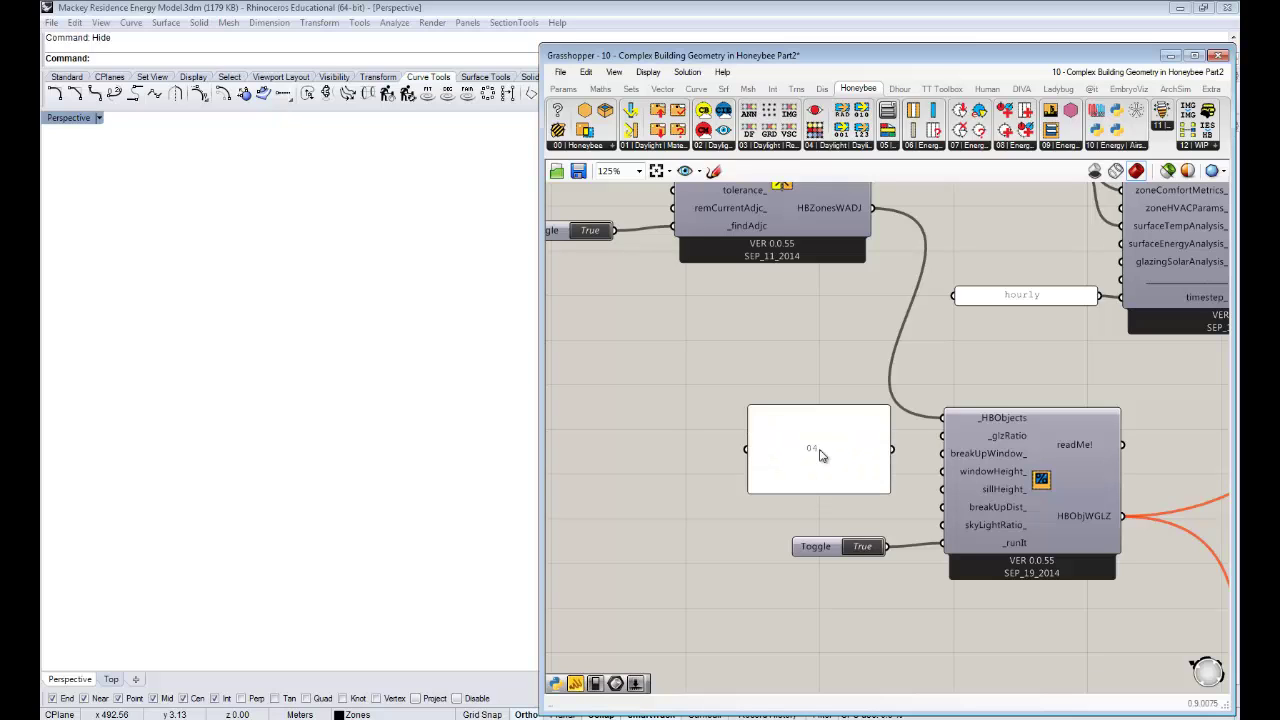
{"action": "double_click", "coordinate": [815, 450]}
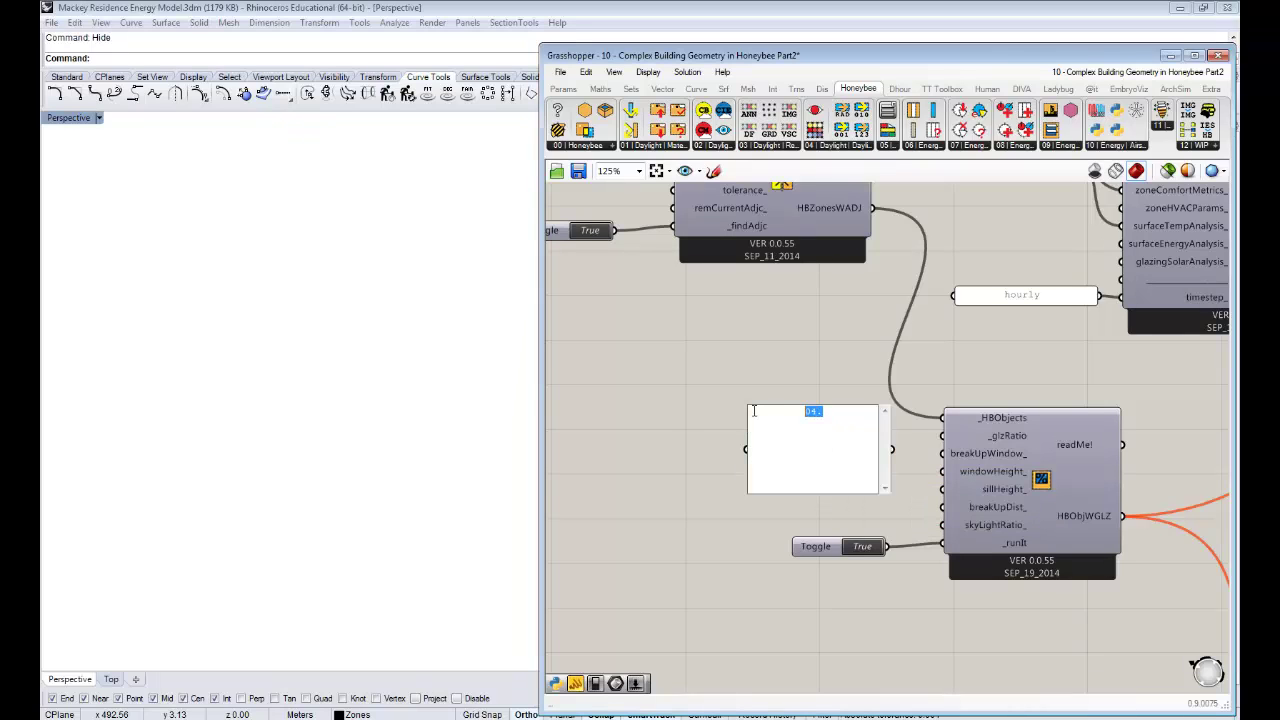
{"action": "type", "text": "0.4"}
{"action": "left_click", "coordinate": [849, 380]}
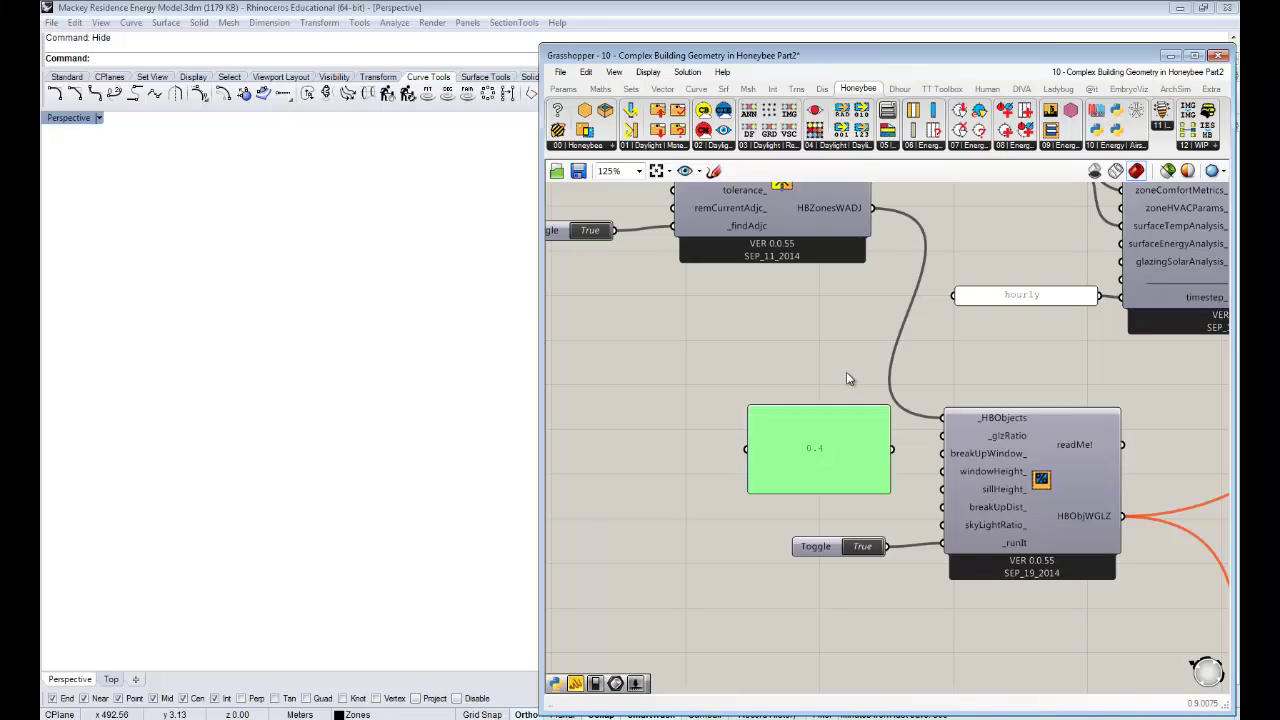
- Connect the 0.4 panel to the _glzRatio input and shrink the panel to a single-line height
{"action": "left_click_drag", "start_coordinate": [893, 449], "coordinate": [945, 438]}
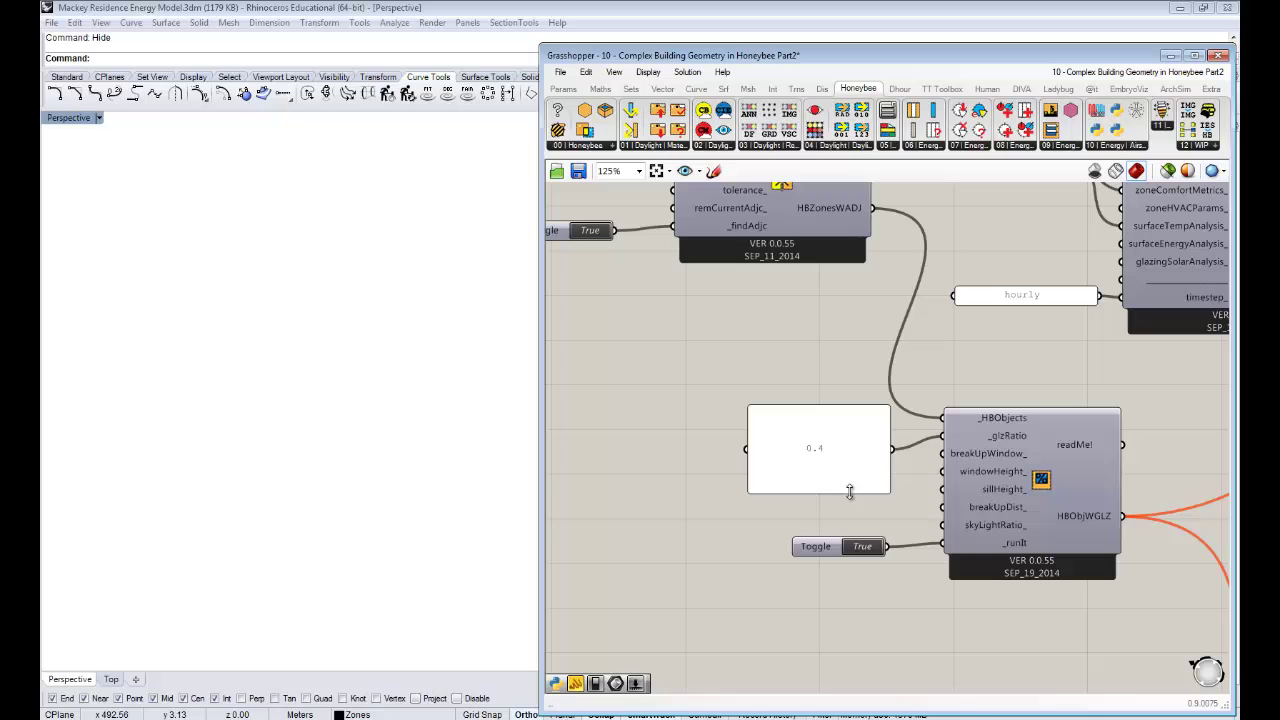
{"action": "left_click_drag", "start_coordinate": [849, 492], "coordinate": [849, 426]}
- Turn on the viewport preview for all the custom preview components fed by the surface decomposition component
{"action": "scroll", "coordinate": [849, 425], "scroll_direction": "down", "scroll_amount": 5}
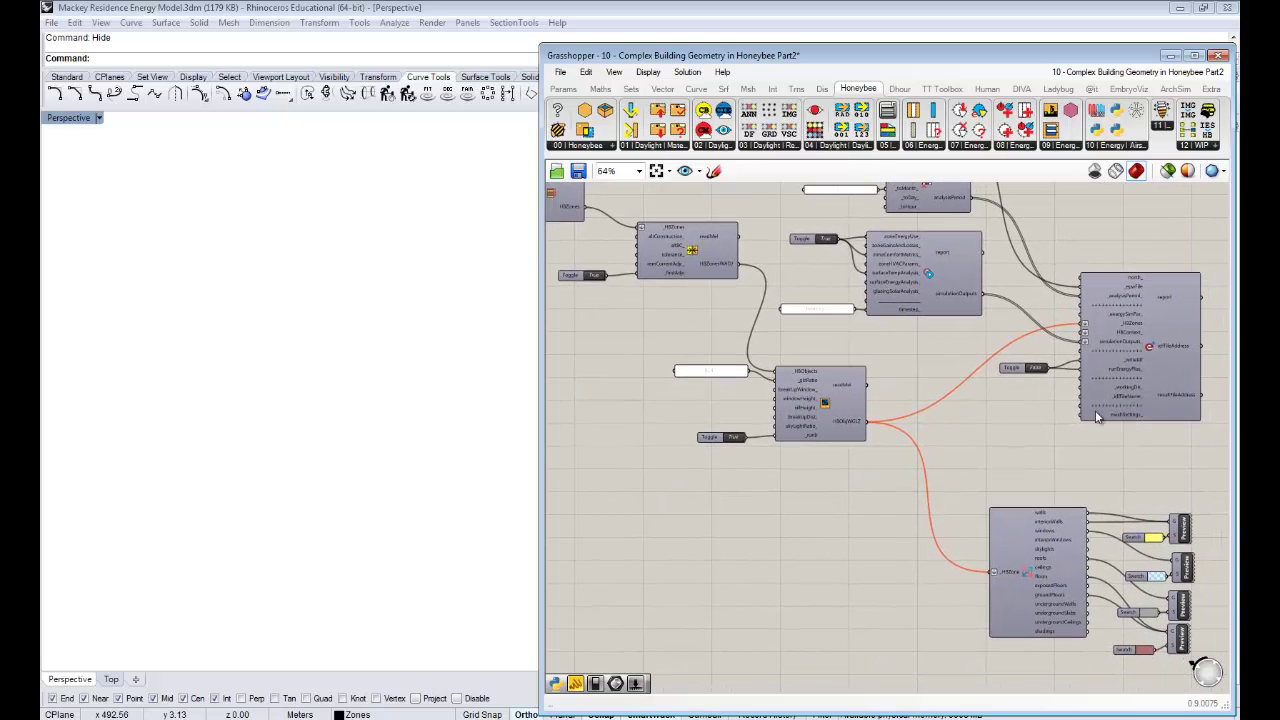
{"action": "right_click_drag", "start_coordinate": [841, 385], "coordinate": [887, 353]}
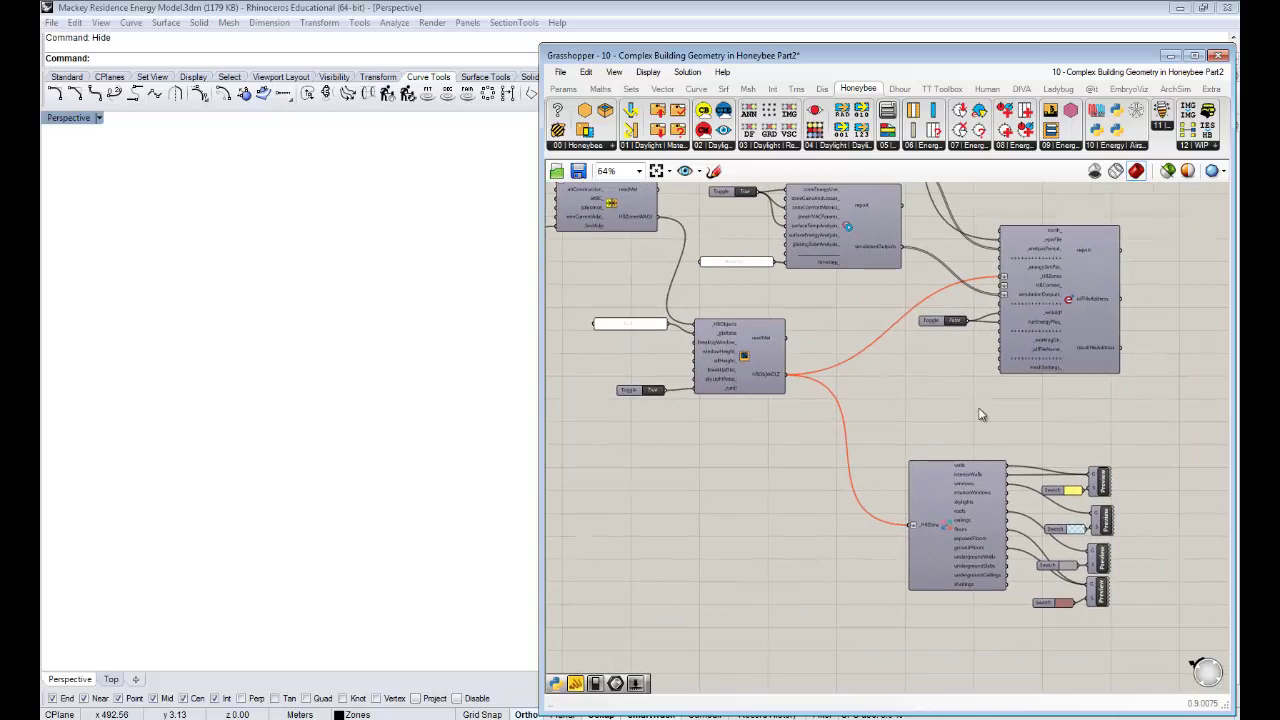
{"action": "left_click_drag", "start_coordinate": [1148, 608], "coordinate": [1096, 452]}
{"action": "right_click", "coordinate": [1108, 426]}
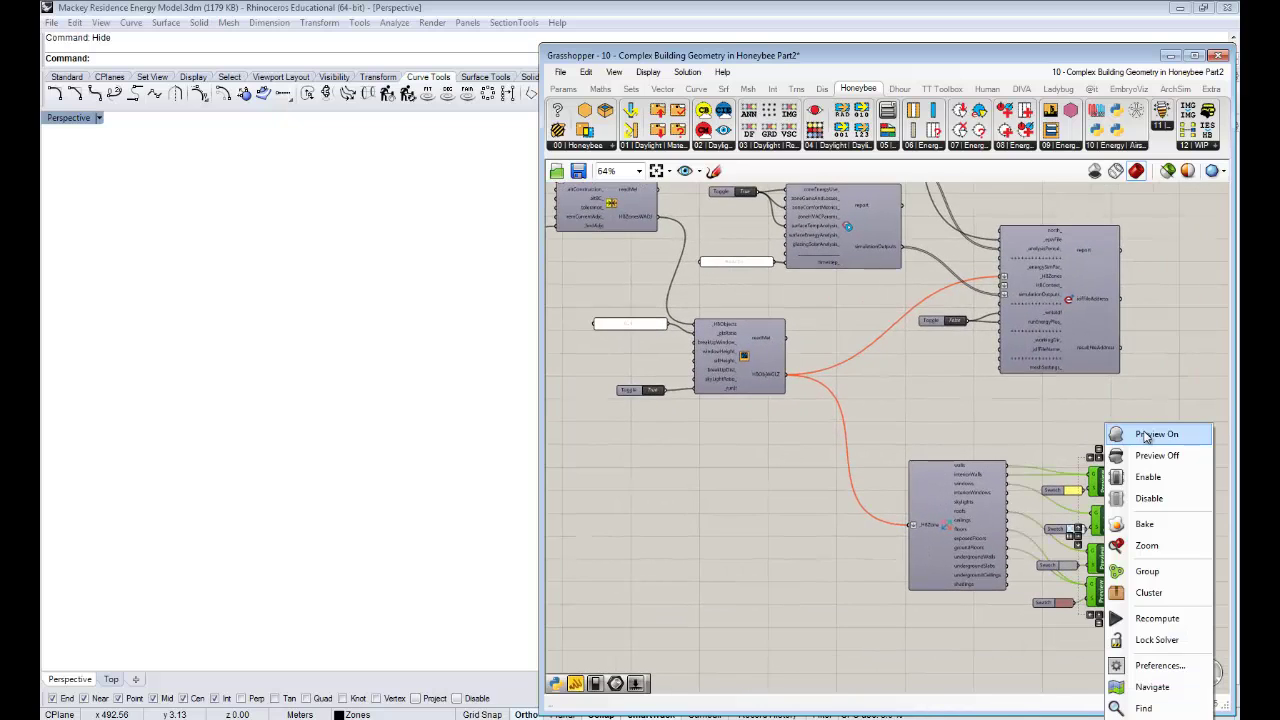
{"action": "left_click", "coordinate": [1147, 436]}
- Set the toggle feeding the _createHBZones input of the zone component to True
{"action": "right_click_drag", "start_coordinate": [785, 488], "coordinate": [1146, 640]}
{"action": "right_click_drag", "start_coordinate": [820, 471], "coordinate": [881, 487]}
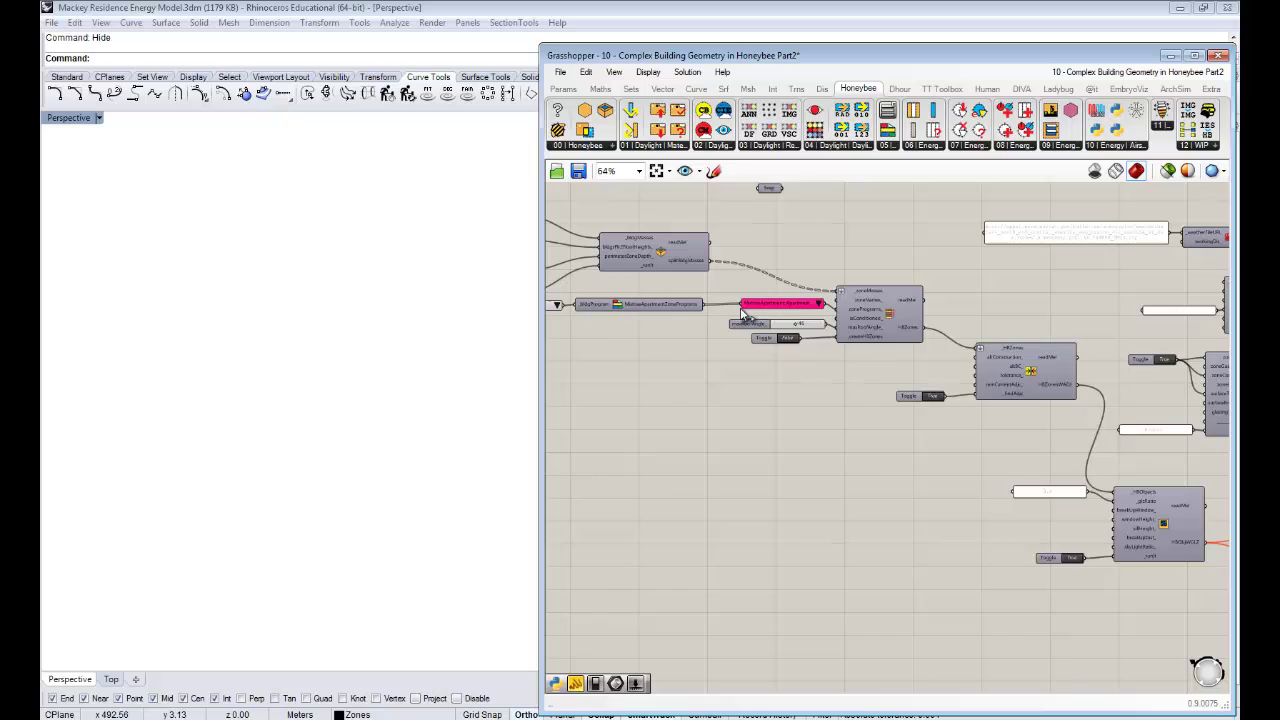
{"action": "scroll", "coordinate": [745, 316], "scroll_direction": "up", "scroll_amount": 3}
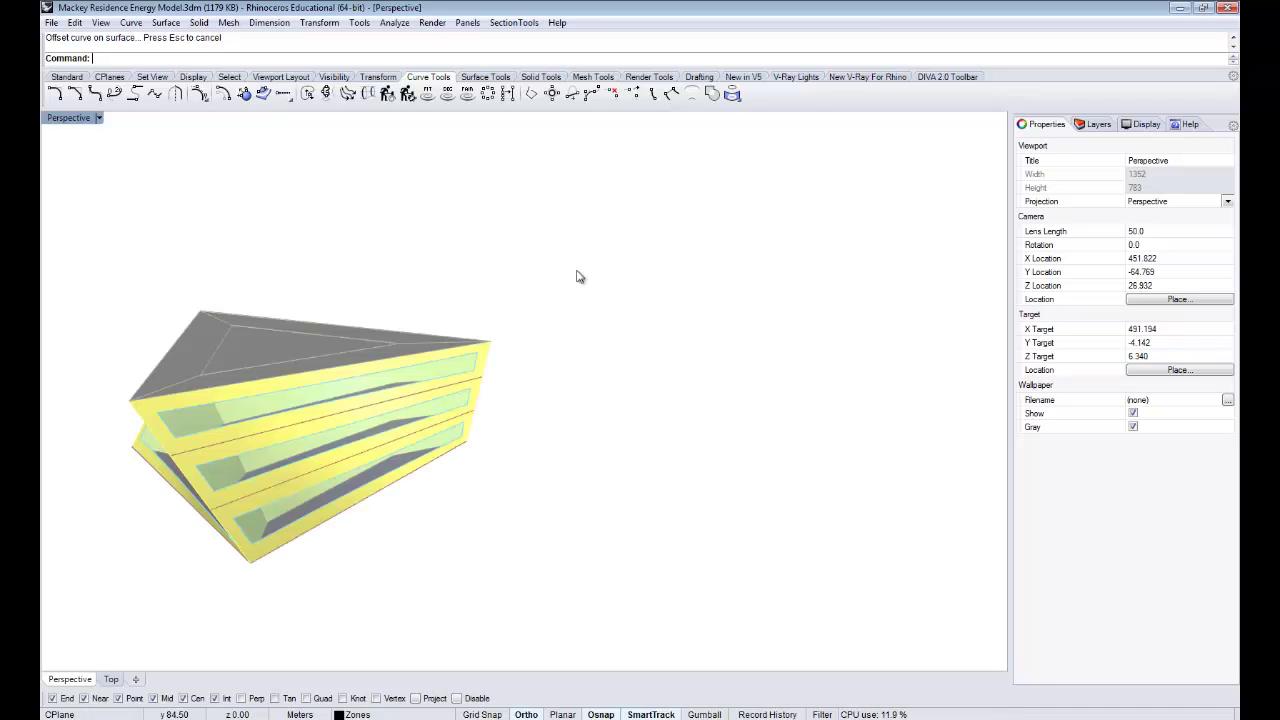
- Examine the generated windows on the sloped facades of the building from several sides and at close range
{"action": "right_click_drag", "start_coordinate": [434, 486], "coordinate": [638, 497], "text": "shift"}
{"action": "right_click_drag", "start_coordinate": [638, 497], "coordinate": [178, 316]}
{"action": "scroll", "coordinate": [460, 421], "scroll_direction": "up", "scroll_amount": 6}
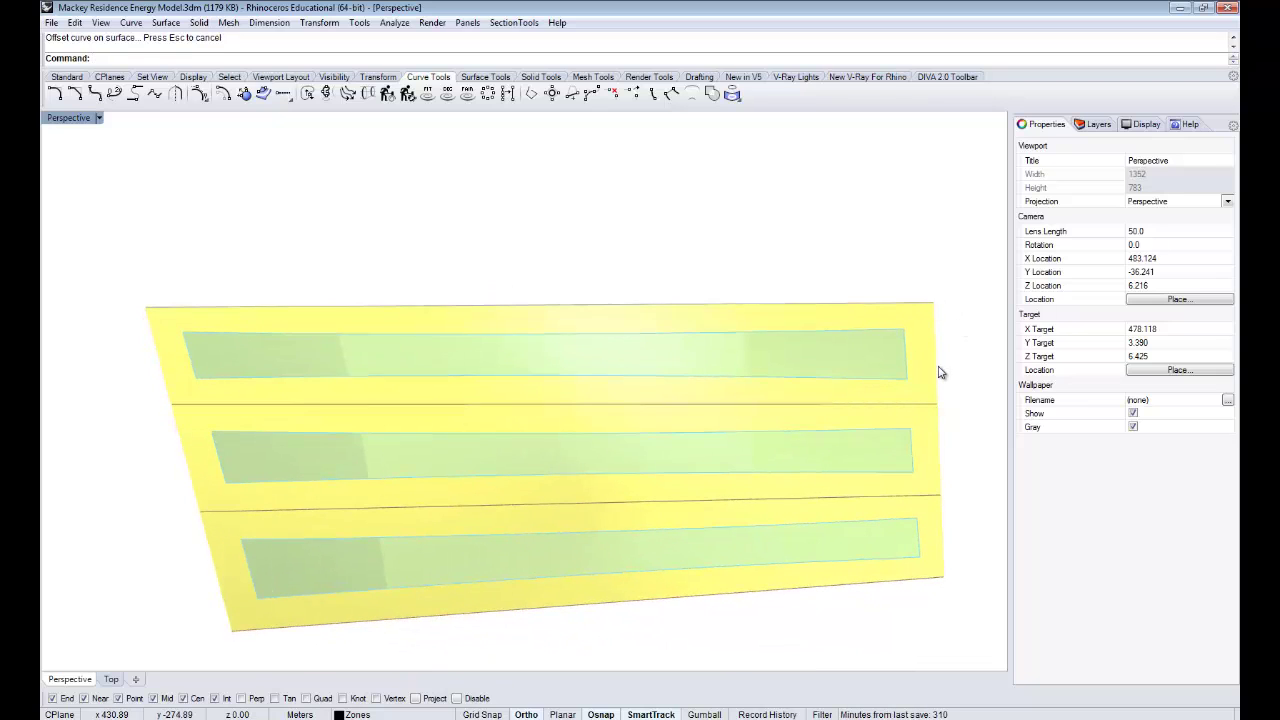
{"action": "right_click_drag", "start_coordinate": [877, 363], "coordinate": [632, 340]}
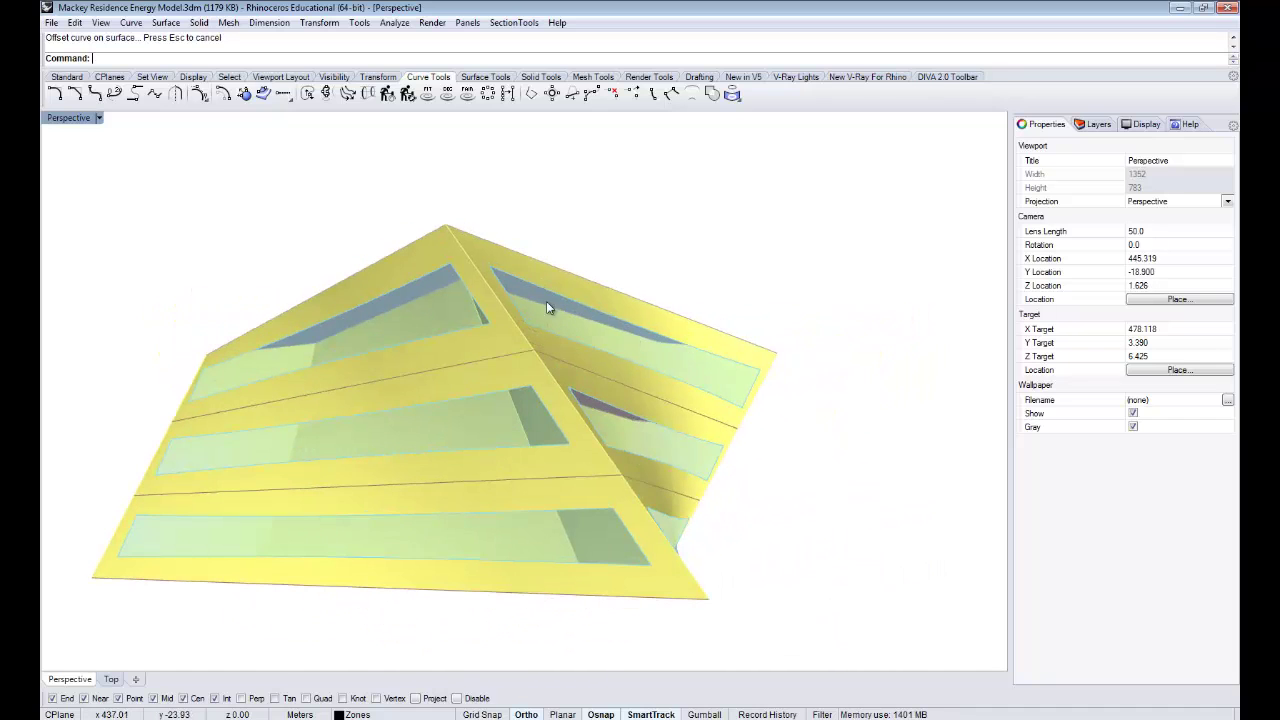
{"action": "right_click_drag", "start_coordinate": [547, 306], "coordinate": [494, 264]}
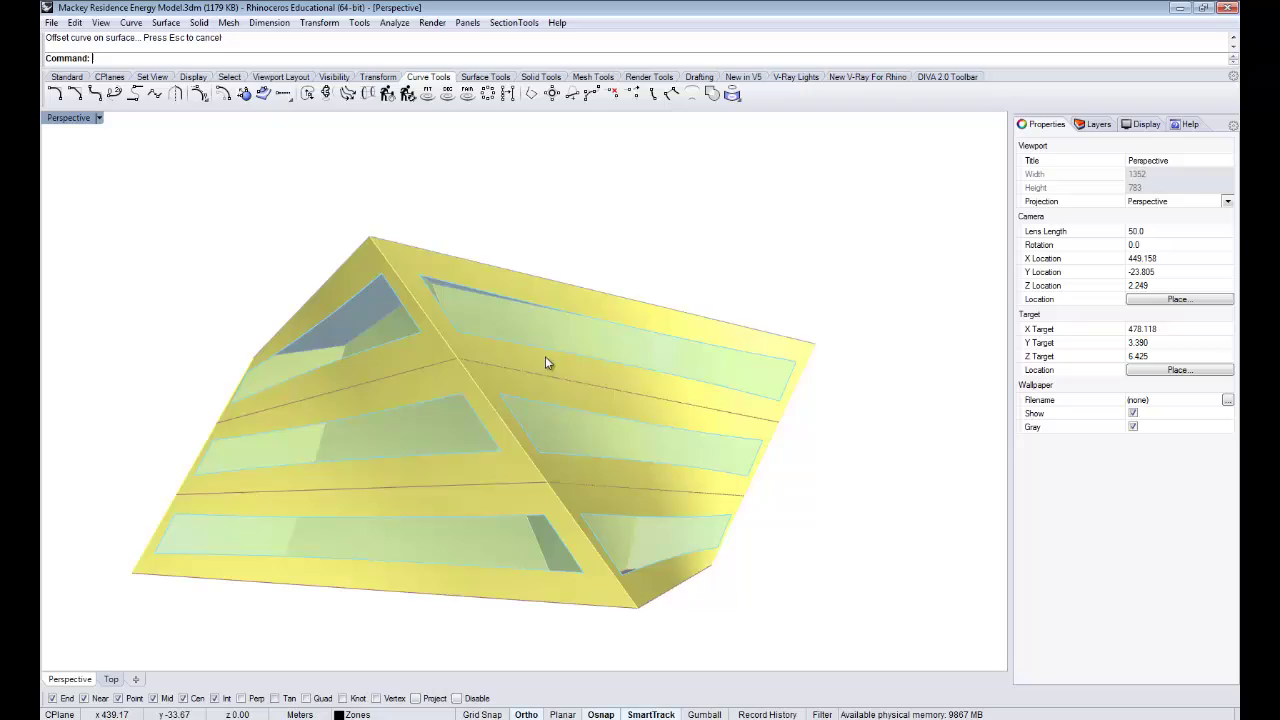
{"action": "right_click_drag", "start_coordinate": [545, 363], "coordinate": [457, 389]}
{"action": "scroll", "coordinate": [598, 426], "scroll_direction": "up", "scroll_amount": 5}
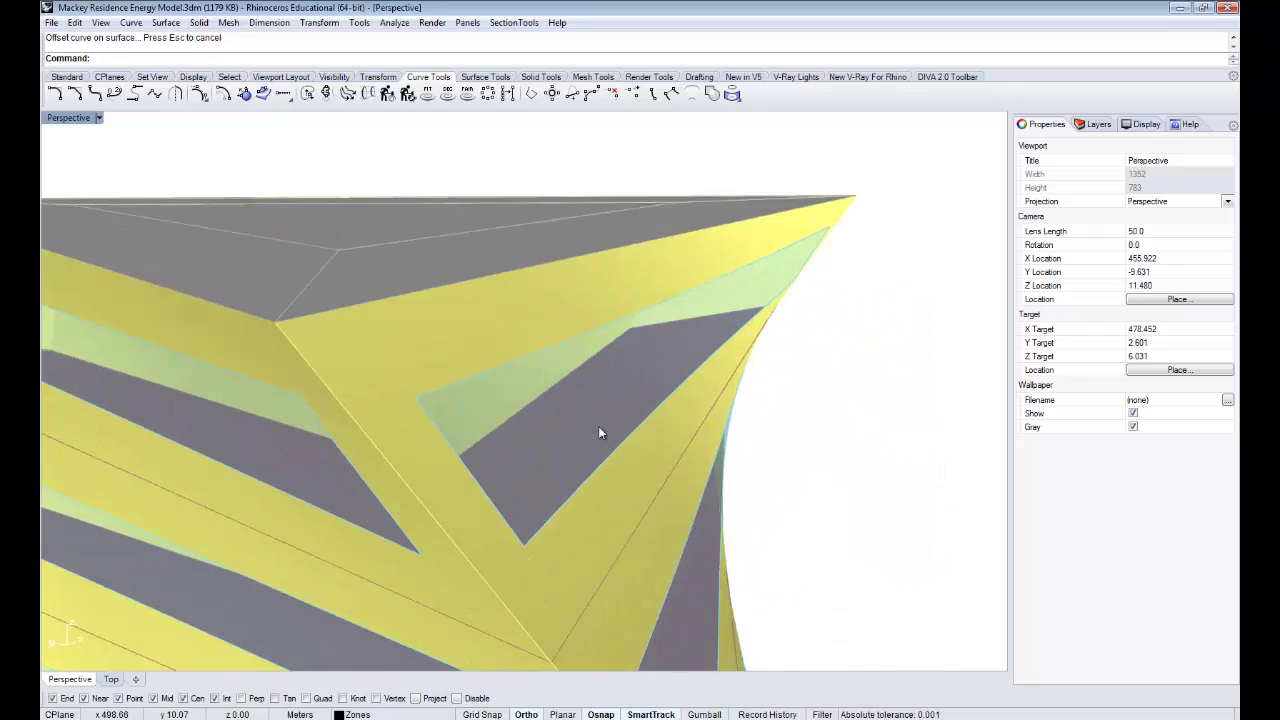
{"action": "right_click_drag", "start_coordinate": [598, 432], "coordinate": [717, 400]}
{"action": "scroll", "coordinate": [564, 401], "scroll_direction": "down", "scroll_amount": 5}
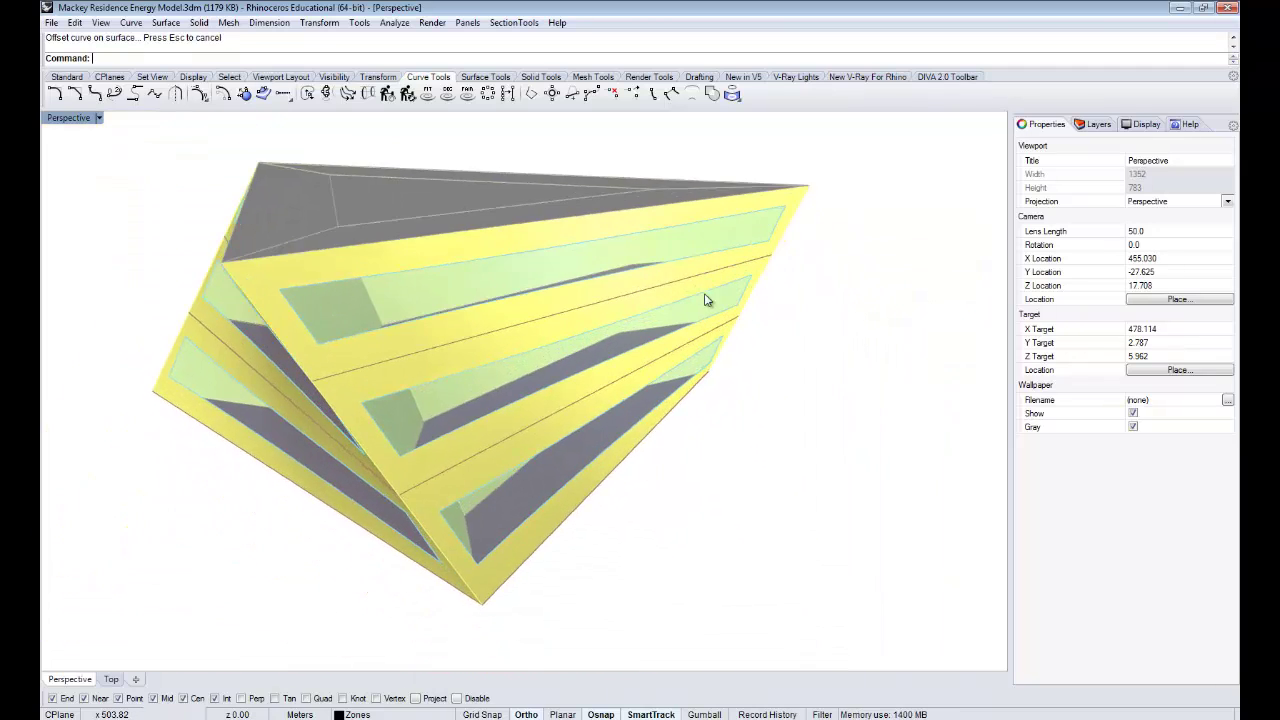
{"action": "right_click_drag", "start_coordinate": [705, 300], "coordinate": [669, 334]}
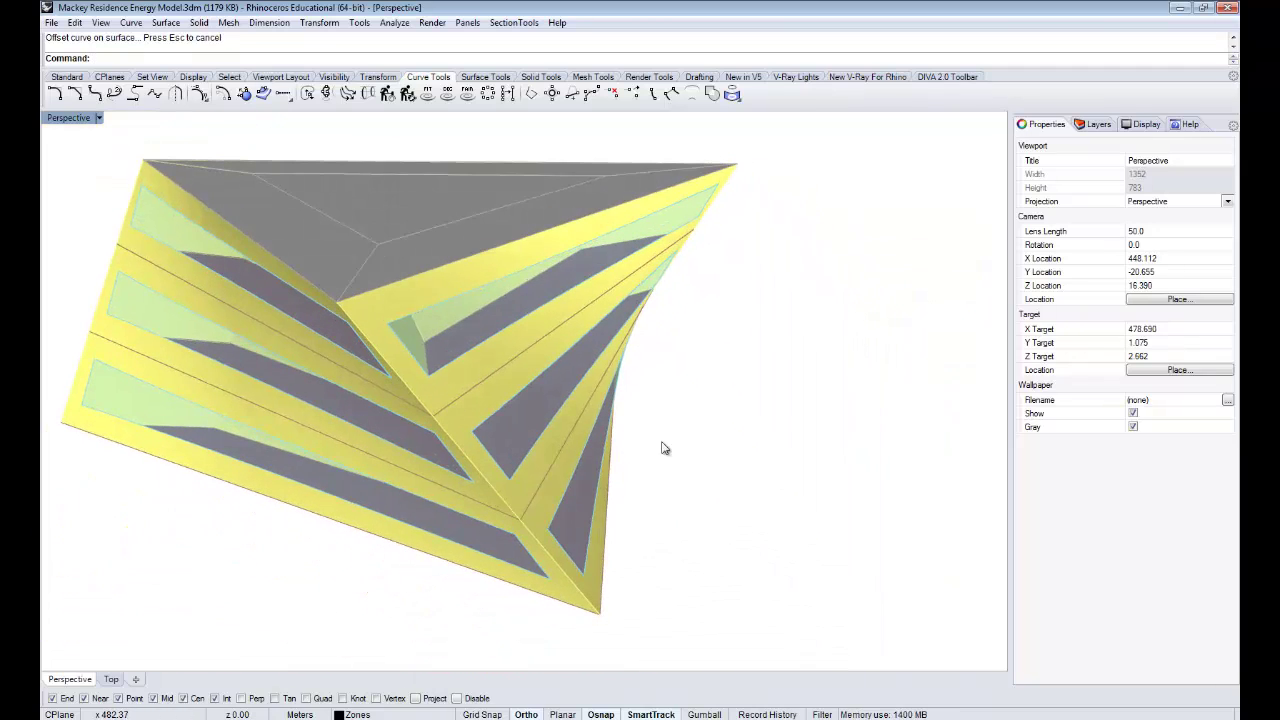
{"action": "right_click_drag", "start_coordinate": [661, 448], "coordinate": [600, 420]}
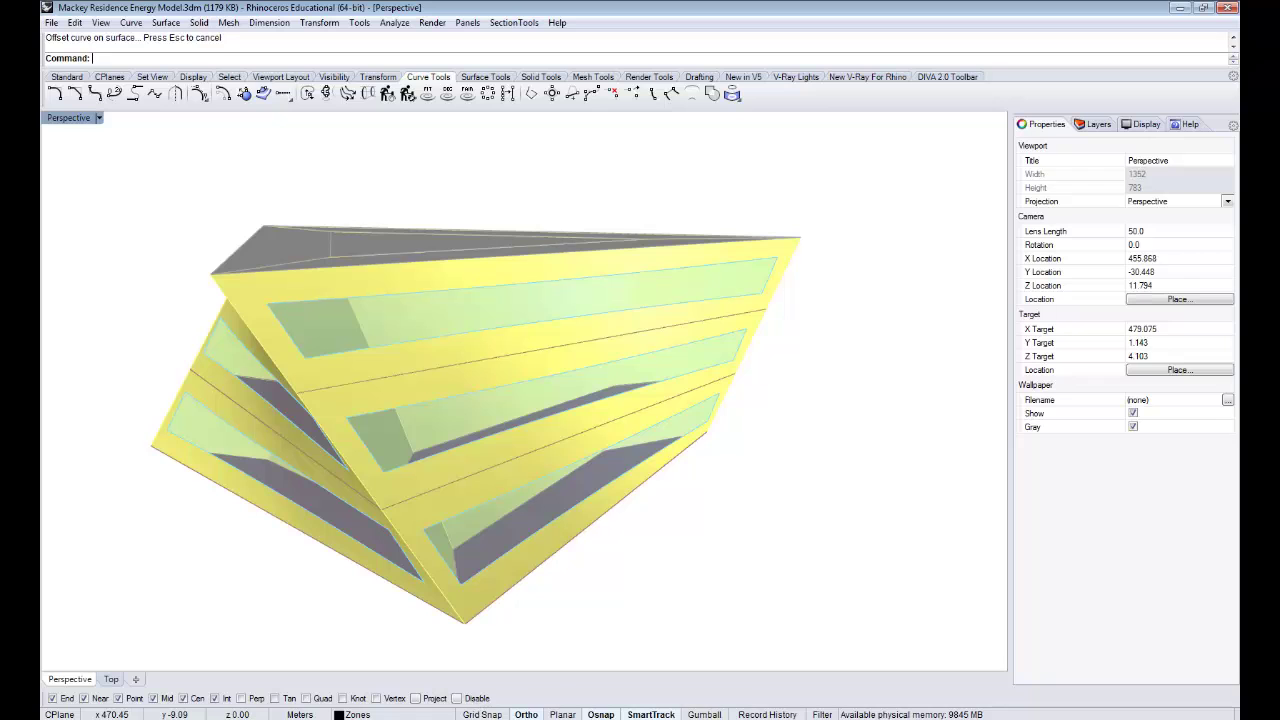
- Bring the Grasshopper canvas back beside the Rhino viewport and fit the whole building into the visible view area
{"action": "left_click", "coordinate": [388, 715]}
{"action": "right_click_drag", "start_coordinate": [430, 498], "coordinate": [450, 478], "text": "shift"}
{"action": "scroll", "coordinate": [336, 494], "scroll_direction": "down", "scroll_amount": 5}
{"action": "right_click_drag", "start_coordinate": [350, 492], "coordinate": [435, 495]}
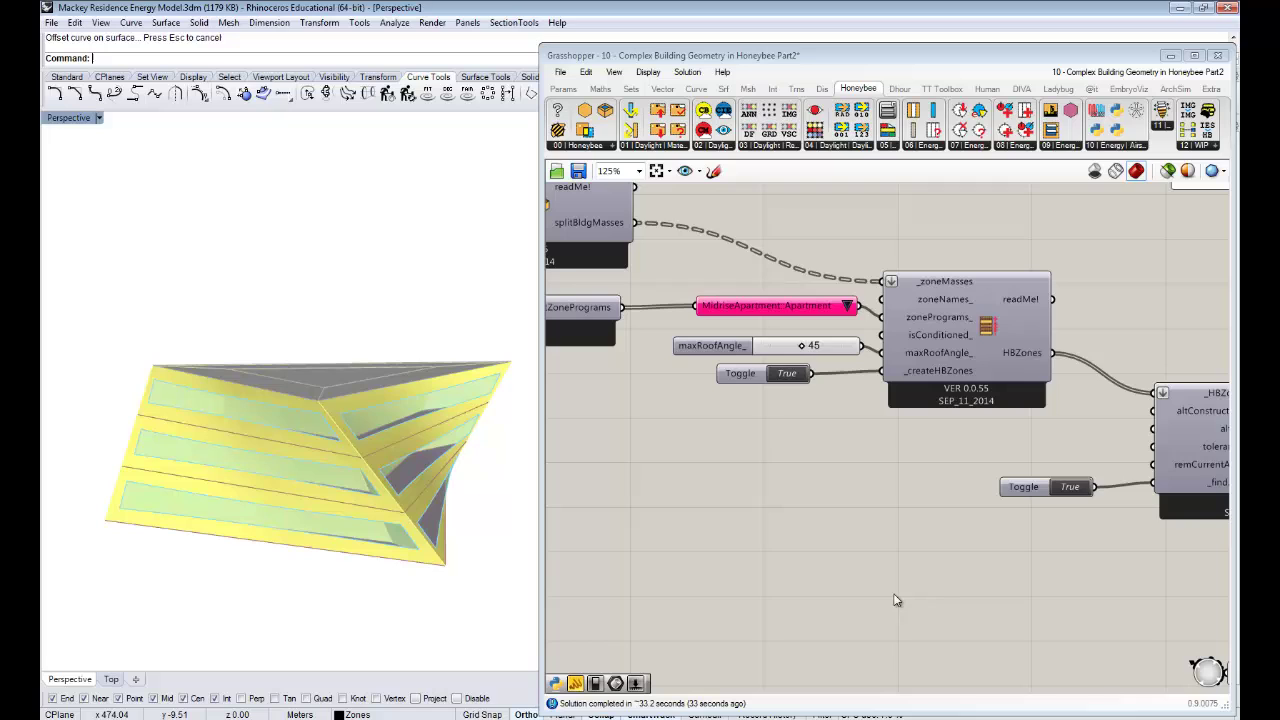
- Move the glazing component with its toggle and panel slightly up, and align the 0.4 panel with the _glzRatio input
{"action": "scroll", "coordinate": [837, 529], "scroll_direction": "down", "scroll_amount": 4}
{"action": "right_click_drag", "start_coordinate": [826, 488], "coordinate": [880, 460]}
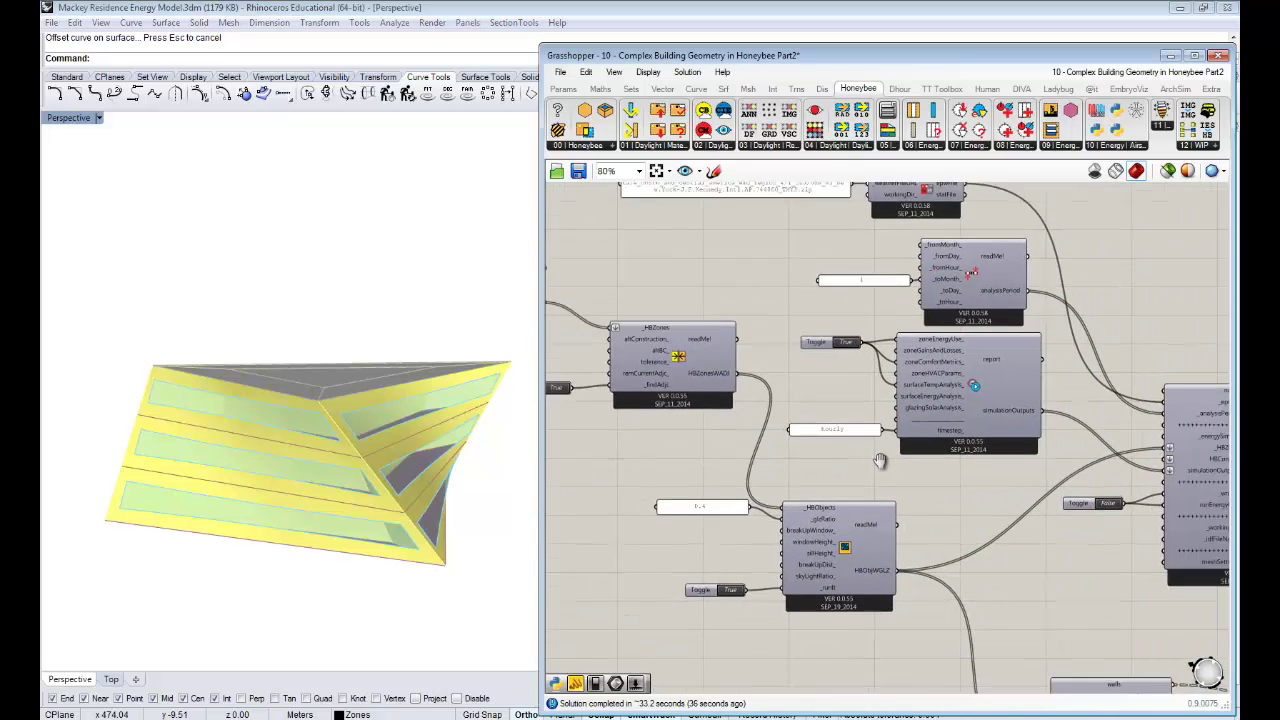
{"action": "right_click_drag", "start_coordinate": [1008, 520], "coordinate": [932, 439]}
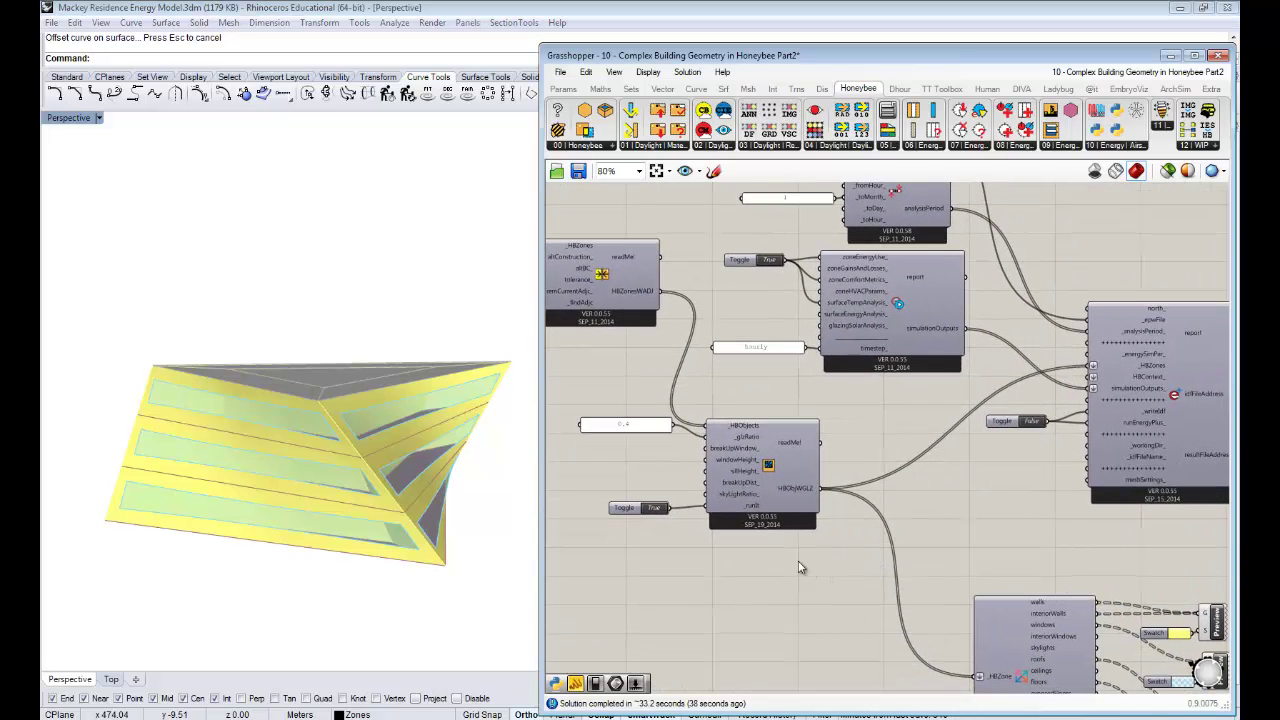
{"action": "left_click_drag", "start_coordinate": [803, 566], "coordinate": [616, 386]}
{"action": "left_click_drag", "start_coordinate": [727, 486], "coordinate": [728, 461]}
{"action": "left_click", "coordinate": [799, 588]}
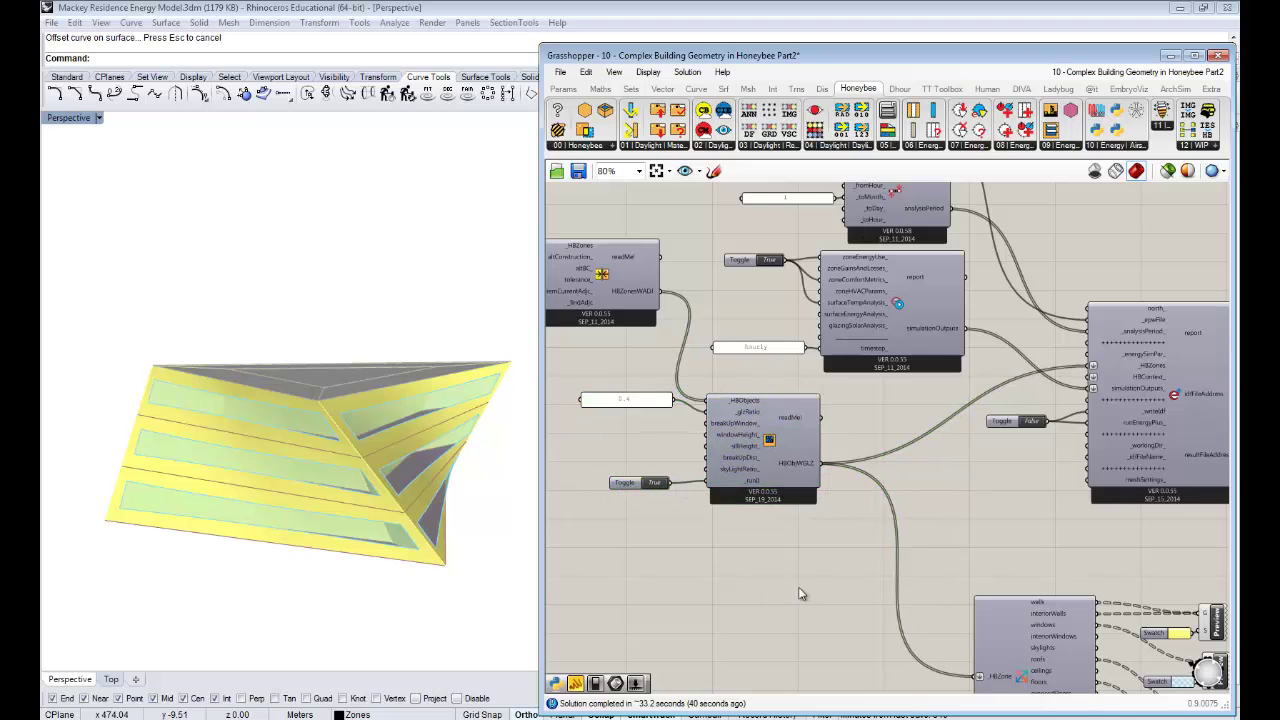
{"action": "left_click_drag", "start_coordinate": [648, 400], "coordinate": [648, 416]}
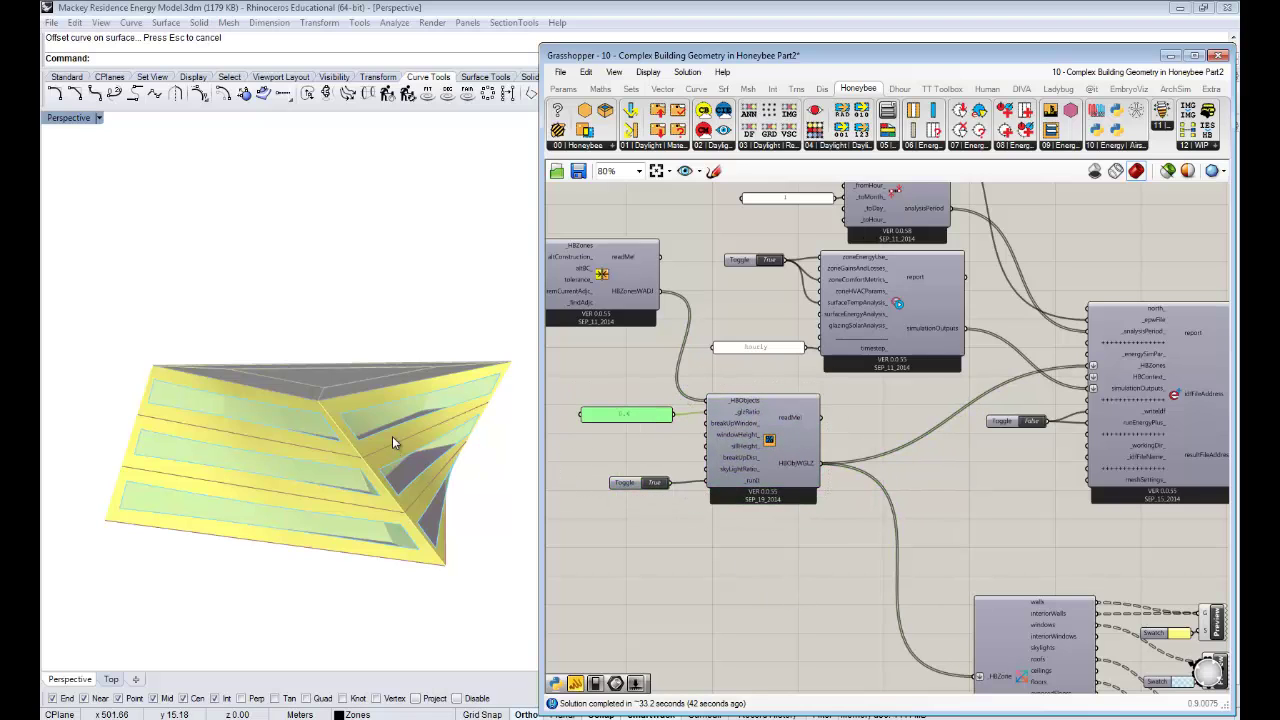
- Inspect the building's windows from below and above, and check the values in the HBObjWGLZ output
{"action": "right_click_drag", "start_coordinate": [393, 438], "coordinate": [350, 312]}
{"action": "scroll", "coordinate": [354, 361], "scroll_direction": "up", "scroll_amount": 7}
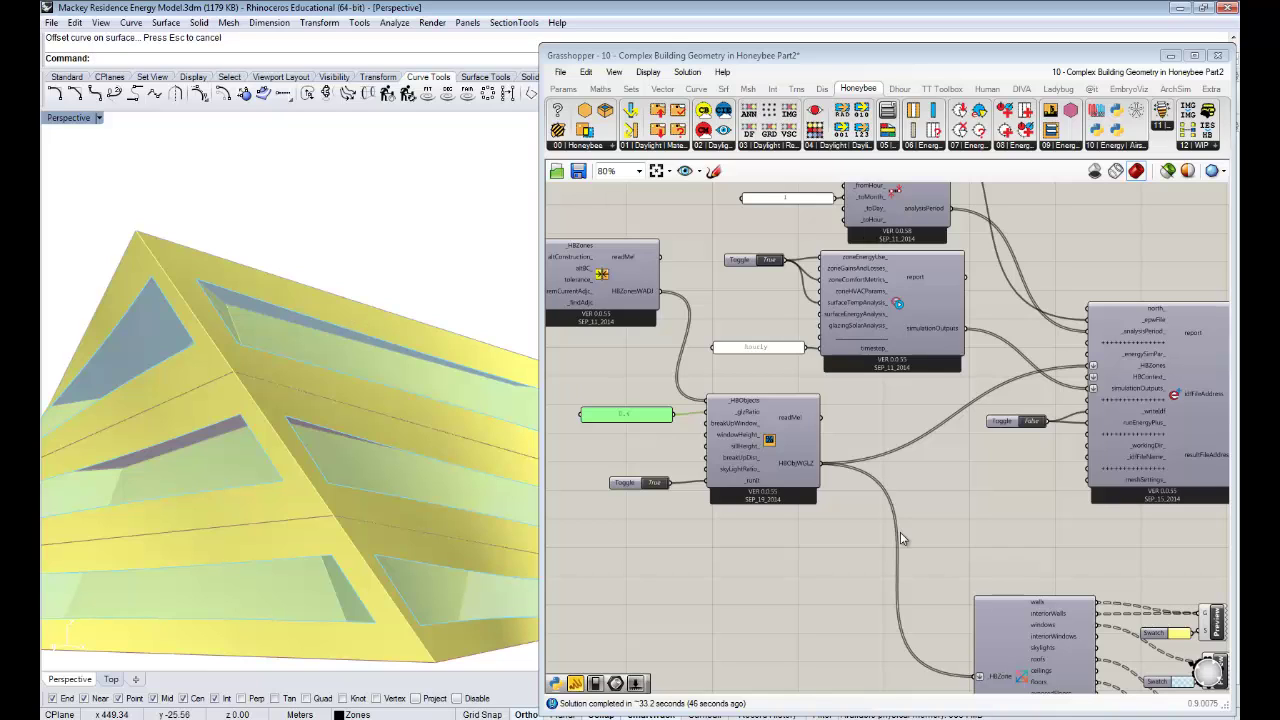
{"action": "mouse_move", "coordinate": [806, 471]}
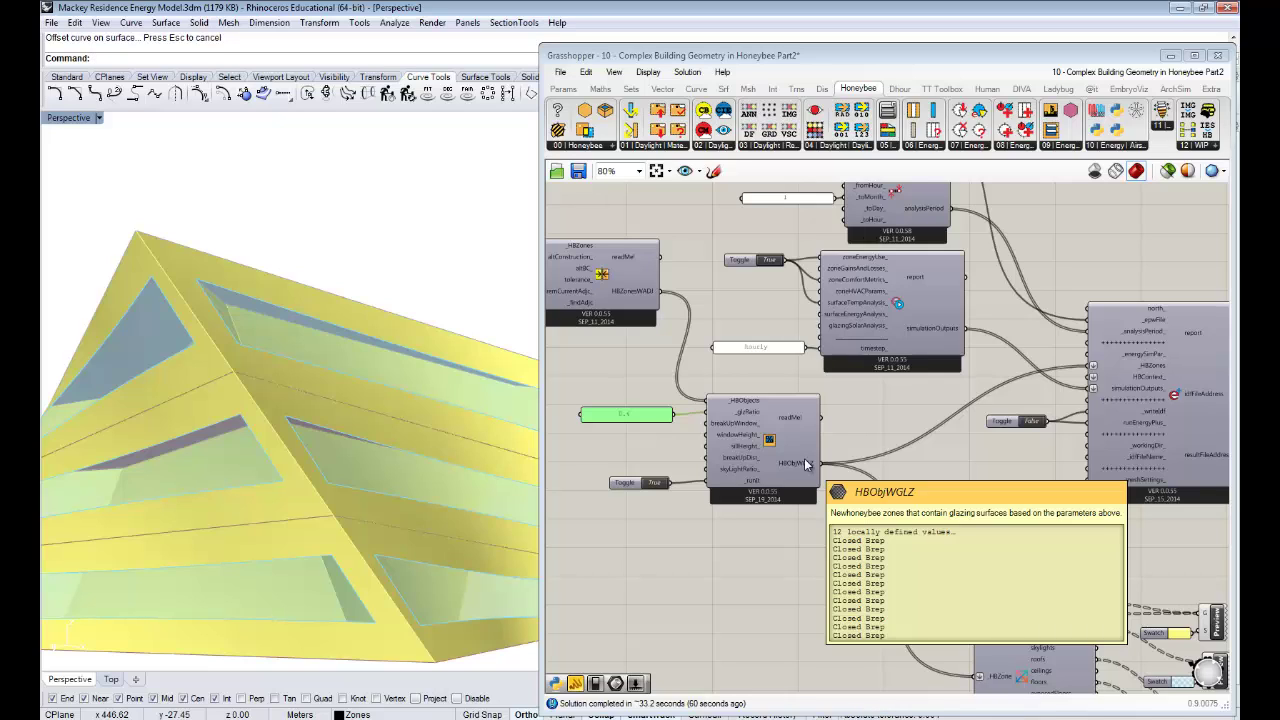
{"action": "right_click_drag", "start_coordinate": [457, 366], "coordinate": [410, 408]}
- Disconnect the toggle from the runEnergyPlus_ input and move it level with the _writeIdf input
{"action": "right_click_drag", "start_coordinate": [1044, 480], "coordinate": [815, 460]}
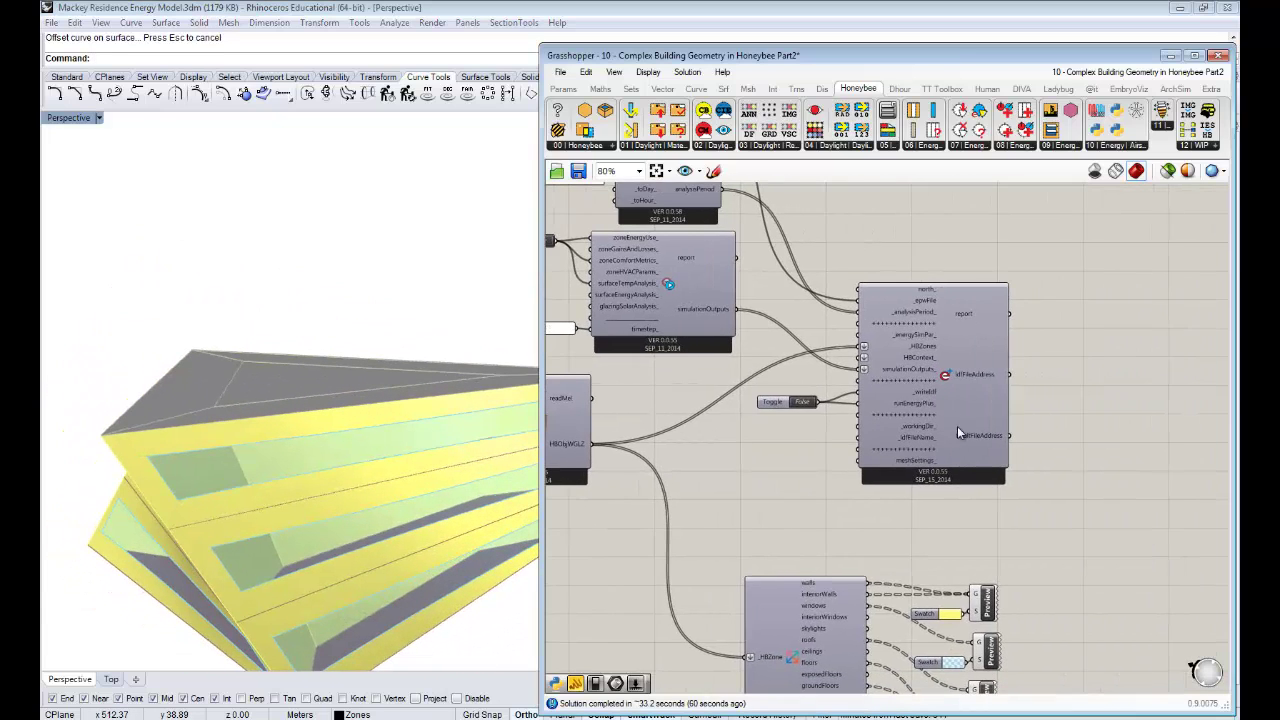
{"action": "scroll", "coordinate": [957, 426], "scroll_direction": "up", "scroll_amount": 1}
{"action": "right_click", "coordinate": [896, 402]}
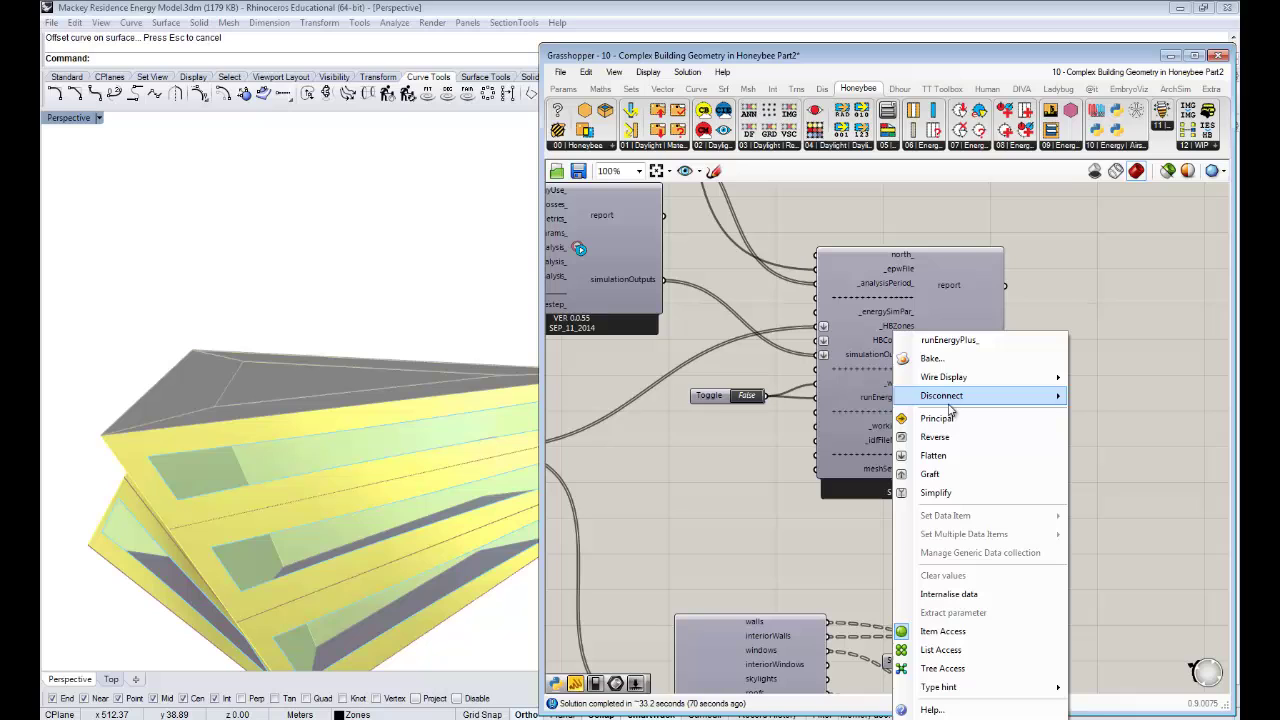
{"action": "mouse_move", "coordinate": [952, 398]}
{"action": "left_click", "coordinate": [1100, 400]}
{"action": "left_click_drag", "start_coordinate": [716, 400], "coordinate": [729, 392]}
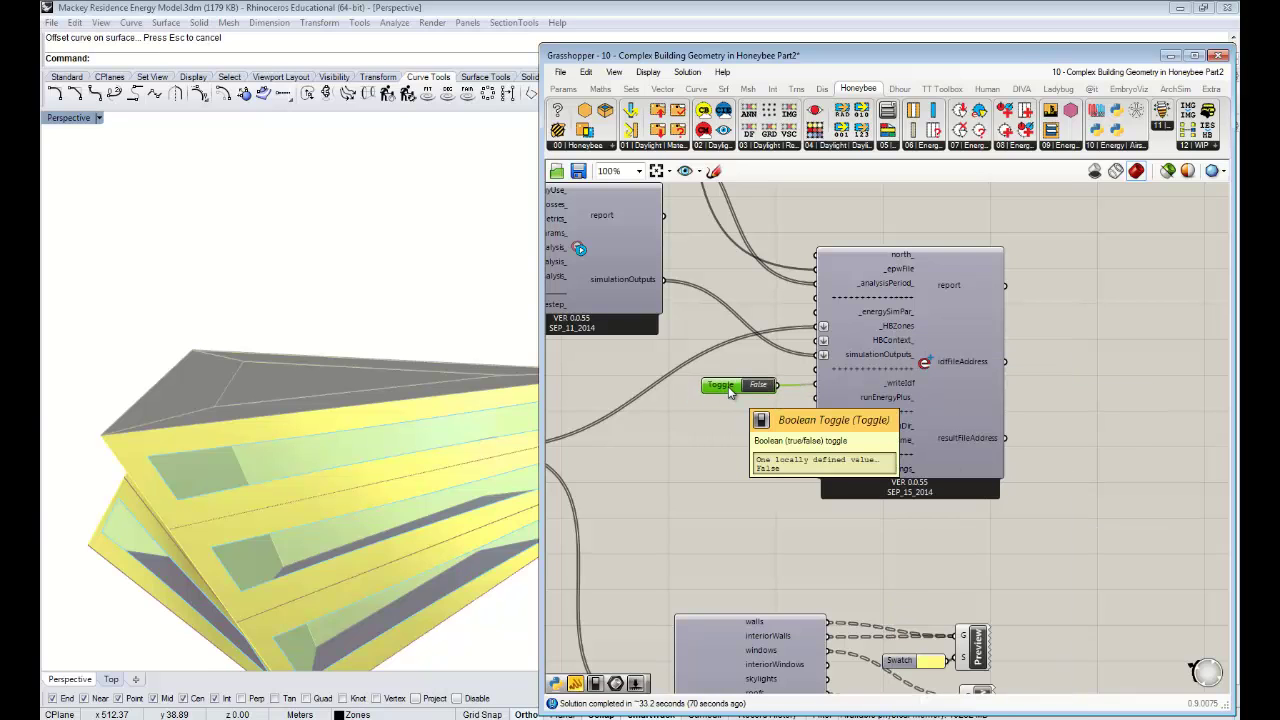
- Set the toggle feeding the _writeIdf input of the energy simulation component to True
{"action": "right_click_drag", "start_coordinate": [426, 494], "coordinate": [372, 432]}
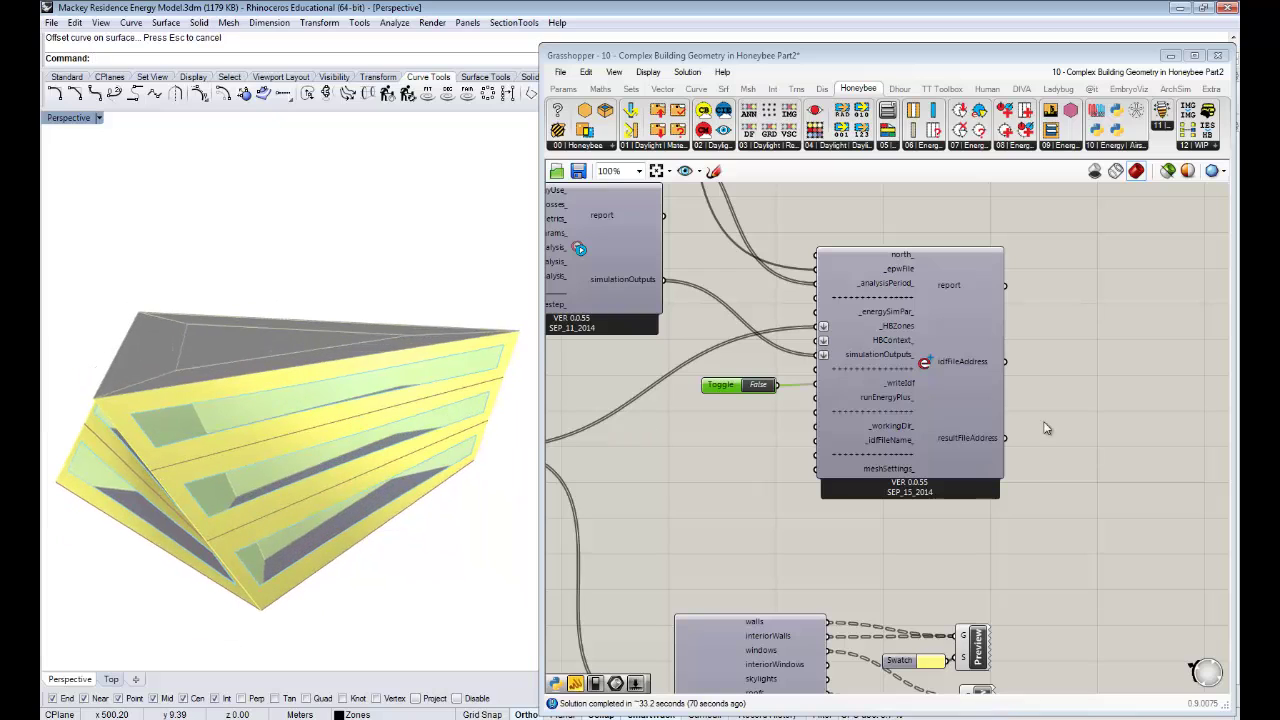
{"action": "scroll", "coordinate": [991, 417], "scroll_direction": "down", "scroll_amount": 2}
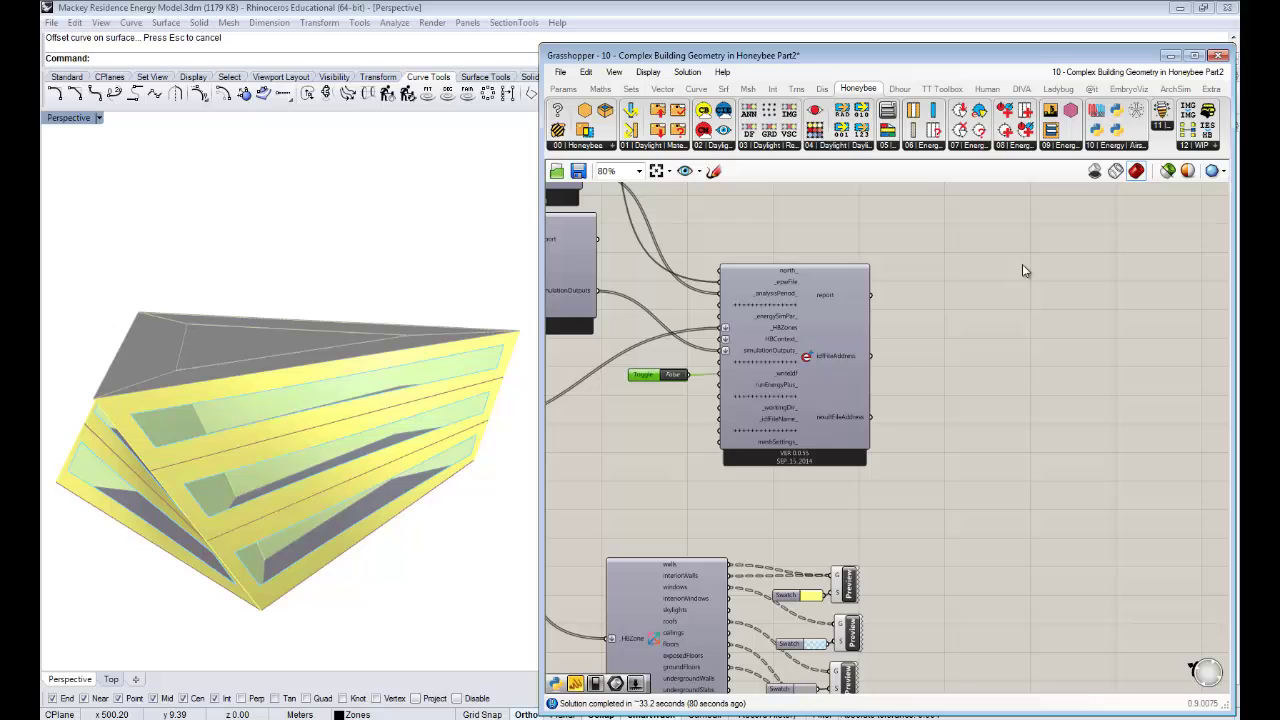
{"action": "right_click_drag", "start_coordinate": [776, 413], "coordinate": [810, 415]}
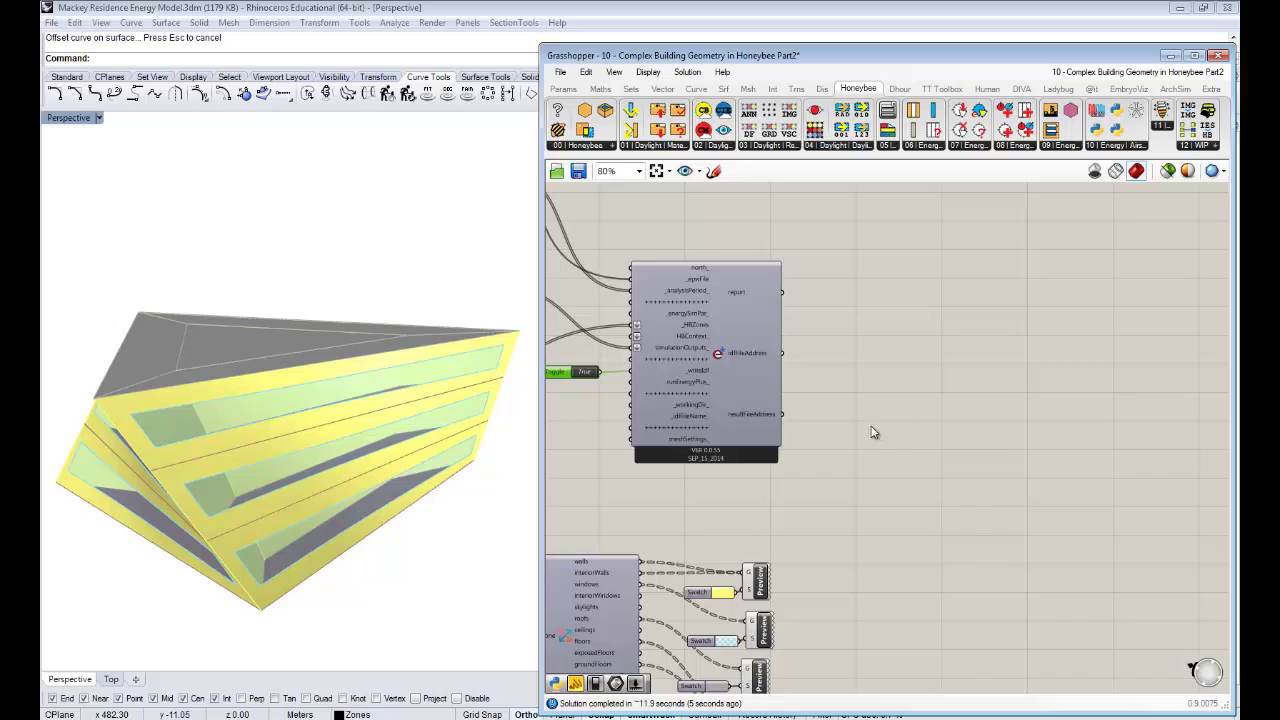
- Place a Honeybee_Import idf component in the empty space beyond the energy simulation component's outputs
{"action": "left_click", "coordinate": [1064, 147]}
{"action": "left_click", "coordinate": [1064, 147]}
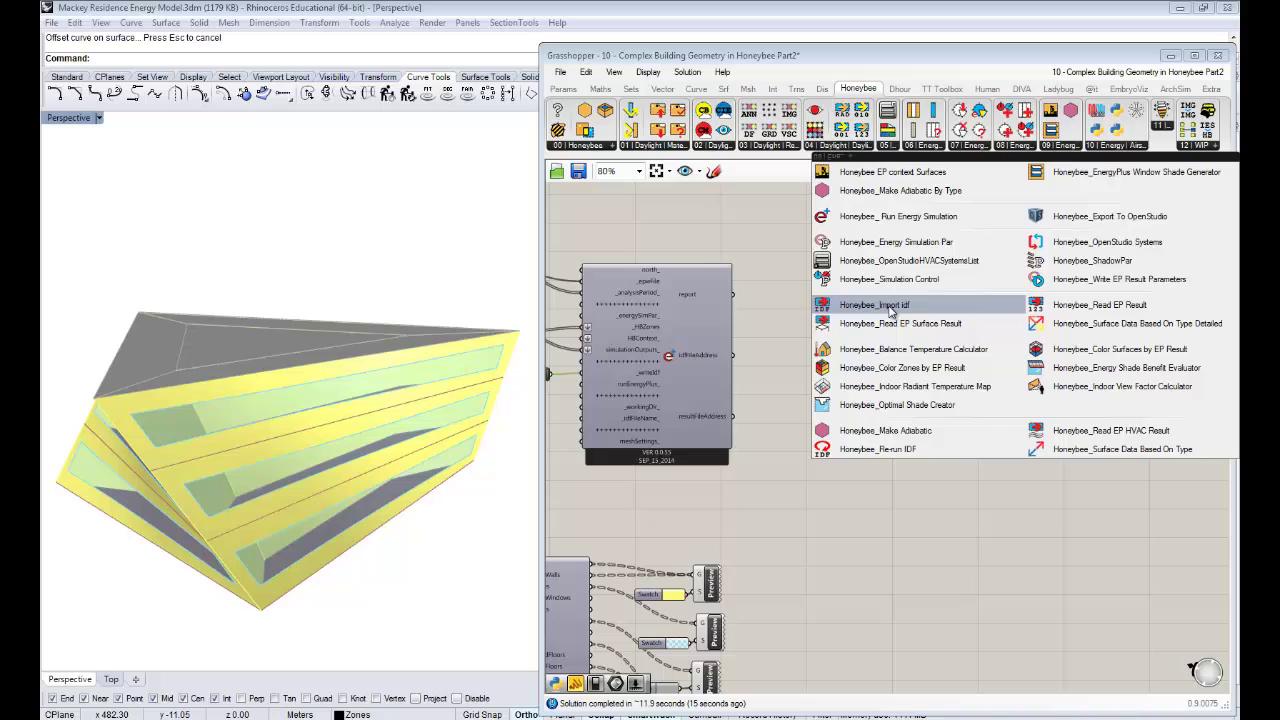
{"action": "left_click", "coordinate": [890, 311]}
{"action": "left_click", "coordinate": [916, 319]}
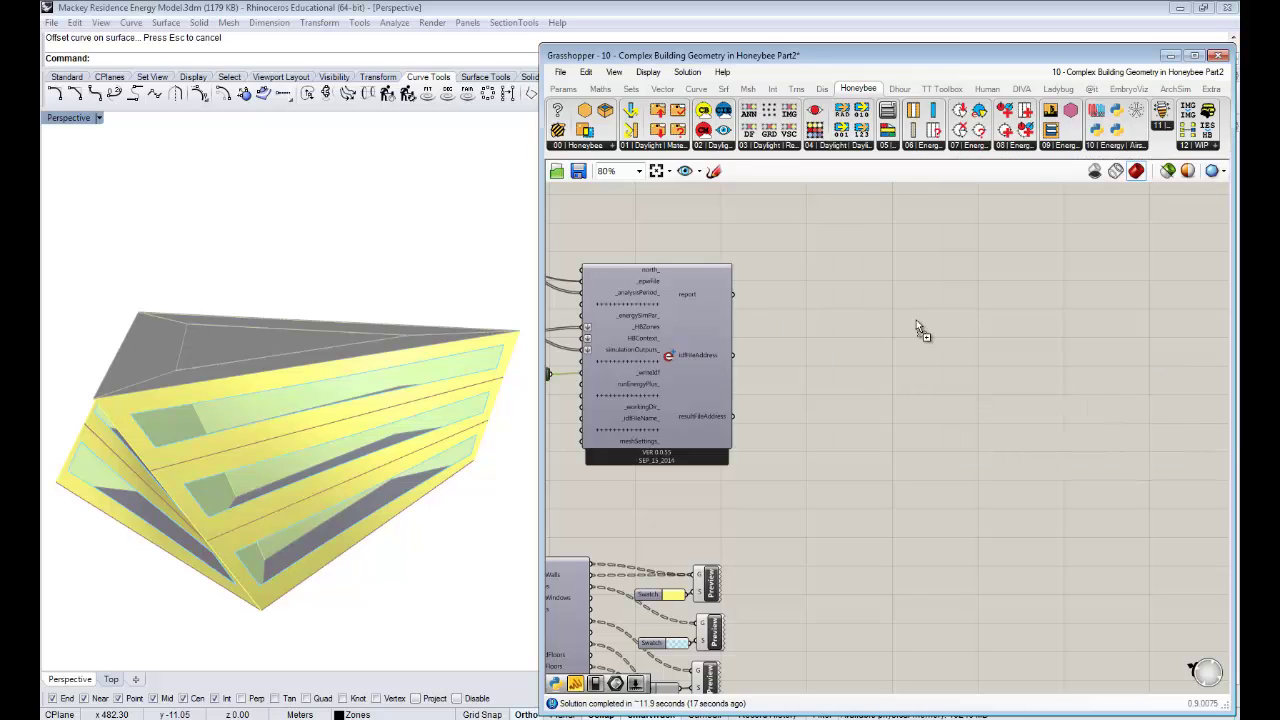
- Add a panel beside the energy simulation component, feed it the idfFileAddress output, and widen it to read the file path
{"action": "double_click", "coordinate": [851, 378]}
{"action": "type", "text": "p"}
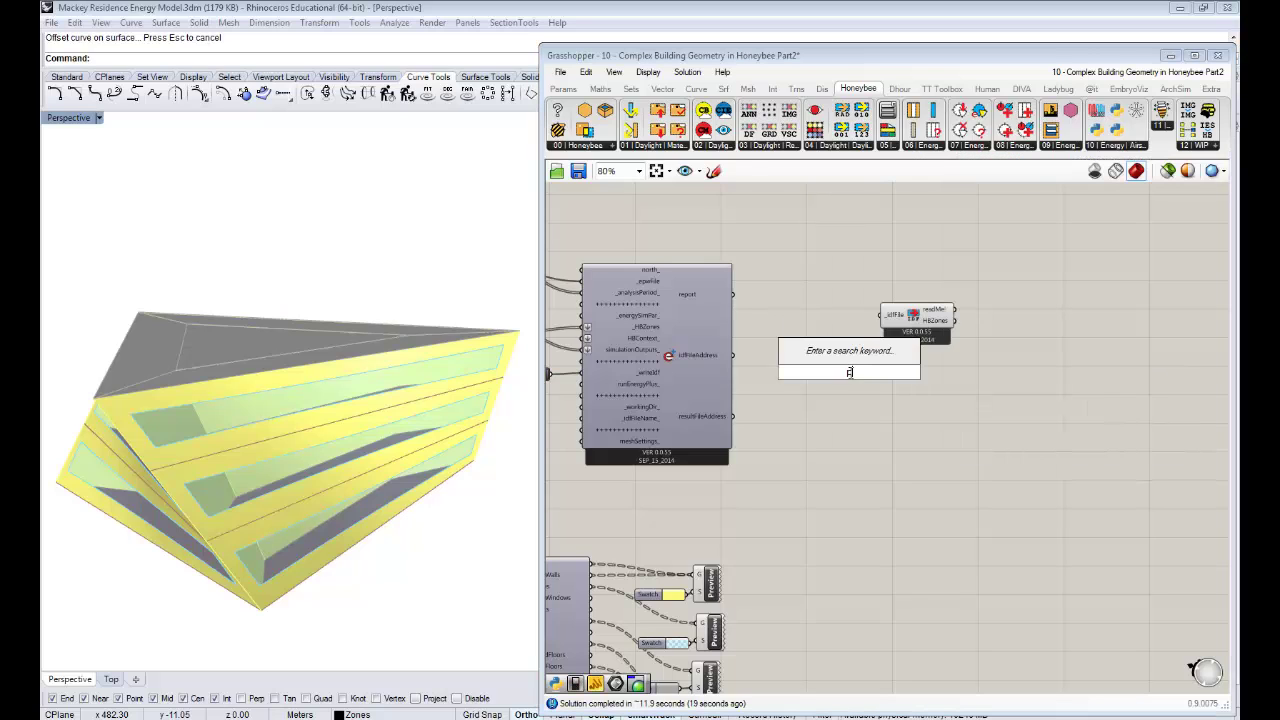
{"action": "type", "text": "an"}
{"action": "left_click", "coordinate": [820, 357]}
{"action": "left_click_drag", "start_coordinate": [733, 356], "coordinate": [802, 368]}
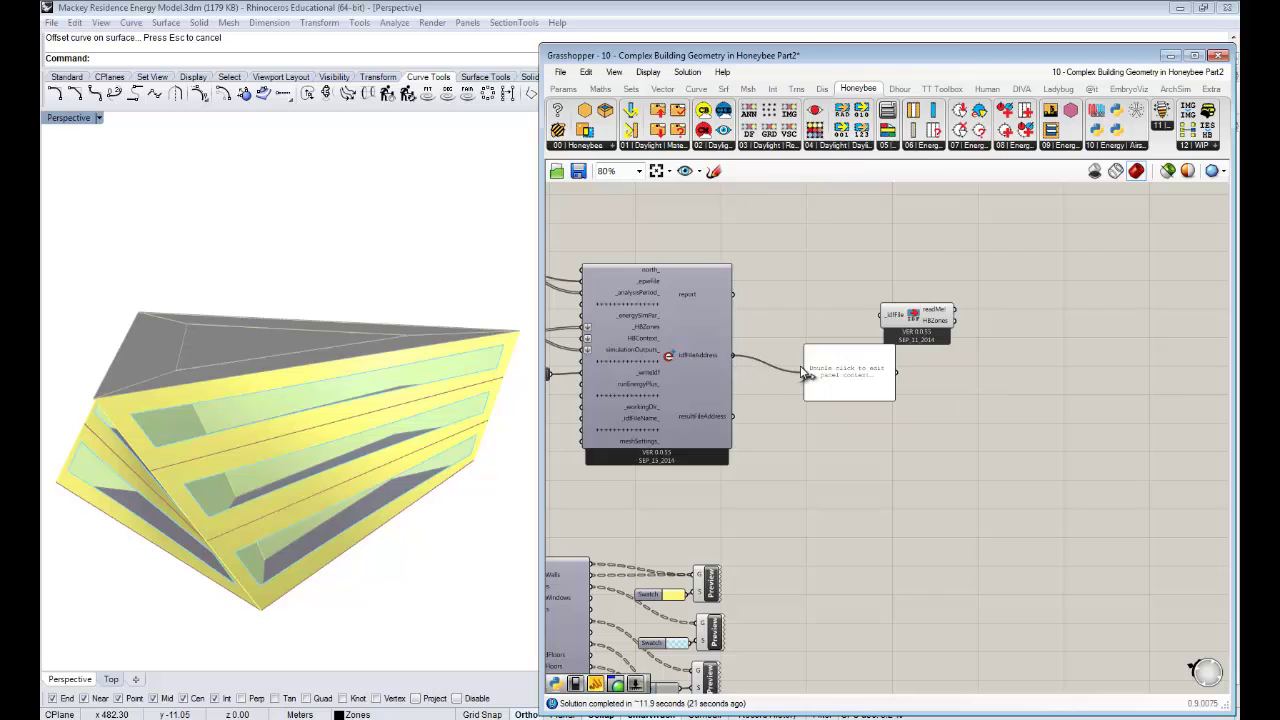
{"action": "left_click_drag", "start_coordinate": [896, 400], "coordinate": [1019, 400]}
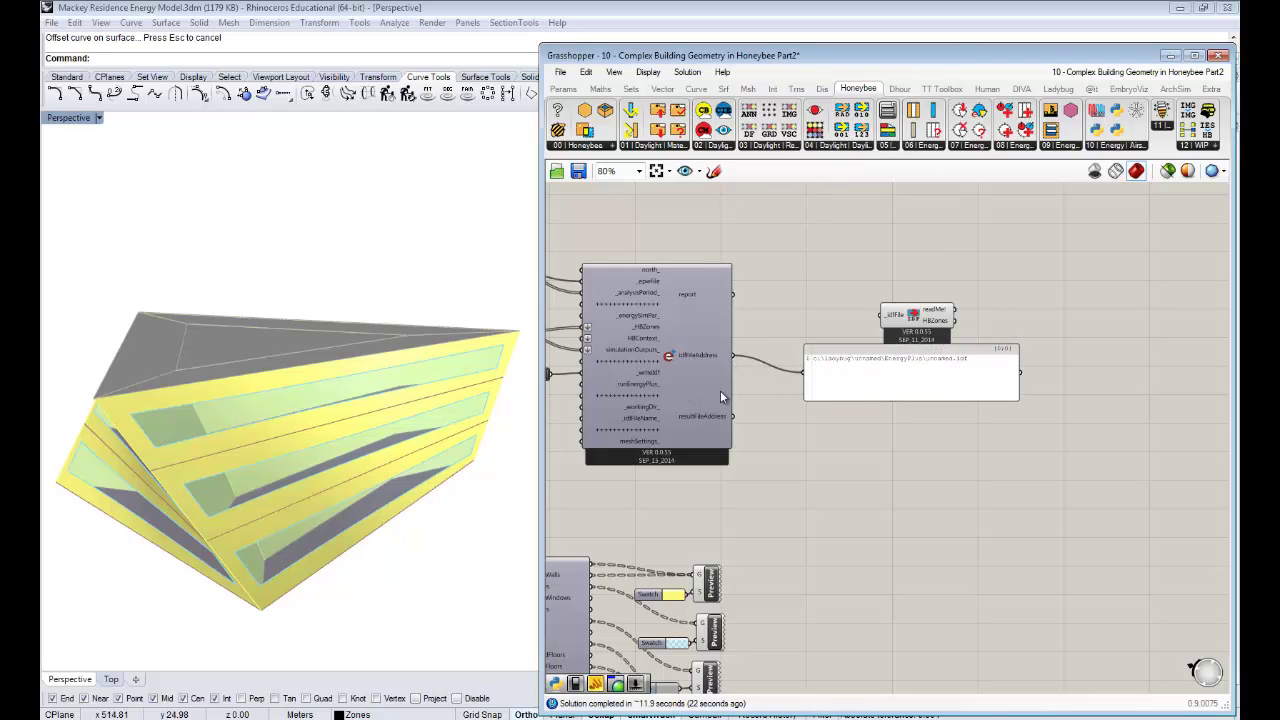
- Move the file path panel lower and connect the idfFileAddress output to the _idfFile input of the Import idf component
{"action": "right_click_drag", "start_coordinate": [604, 386], "coordinate": [737, 380]}
{"action": "right_click_drag", "start_coordinate": [1000, 364], "coordinate": [925, 377]}
{"action": "left_click_drag", "start_coordinate": [948, 381], "coordinate": [960, 413]}
{"action": "left_click_drag", "start_coordinate": [793, 364], "coordinate": [936, 326]}
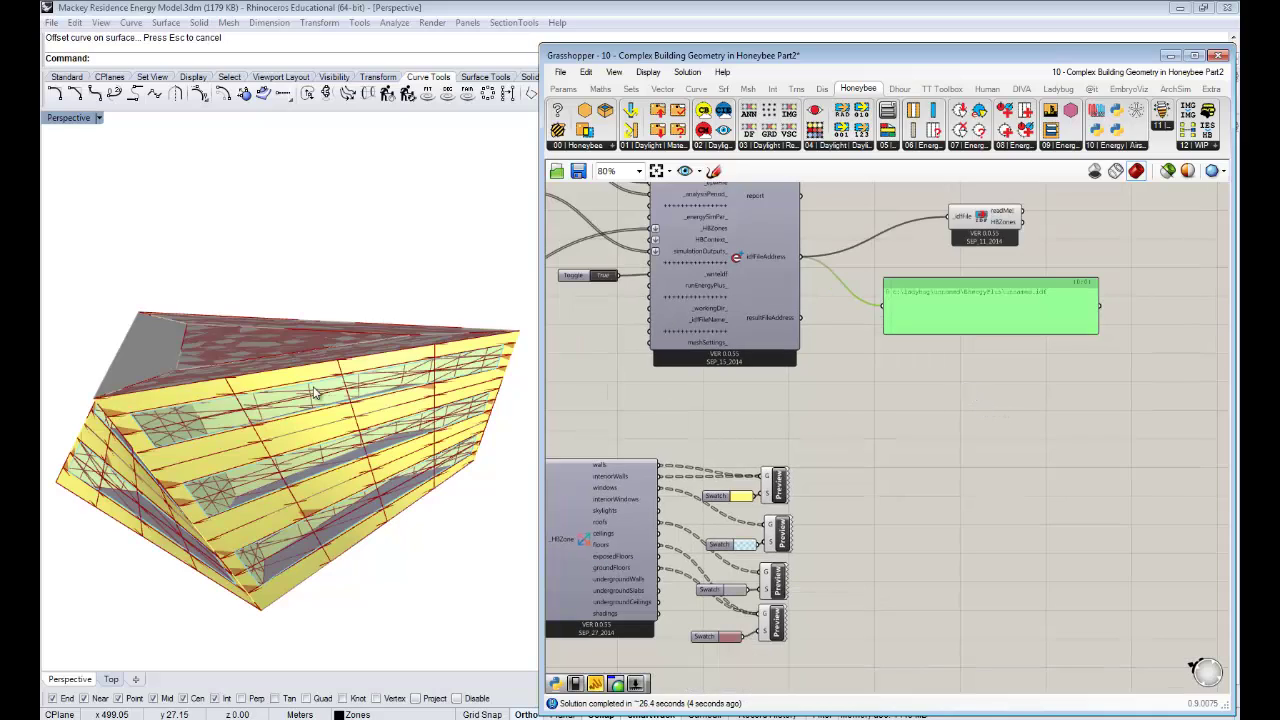
- Check the imported geometry and the HBZones output, and turn off the preview of the Import idf component
{"action": "right_click_drag", "start_coordinate": [292, 397], "coordinate": [564, 378]}
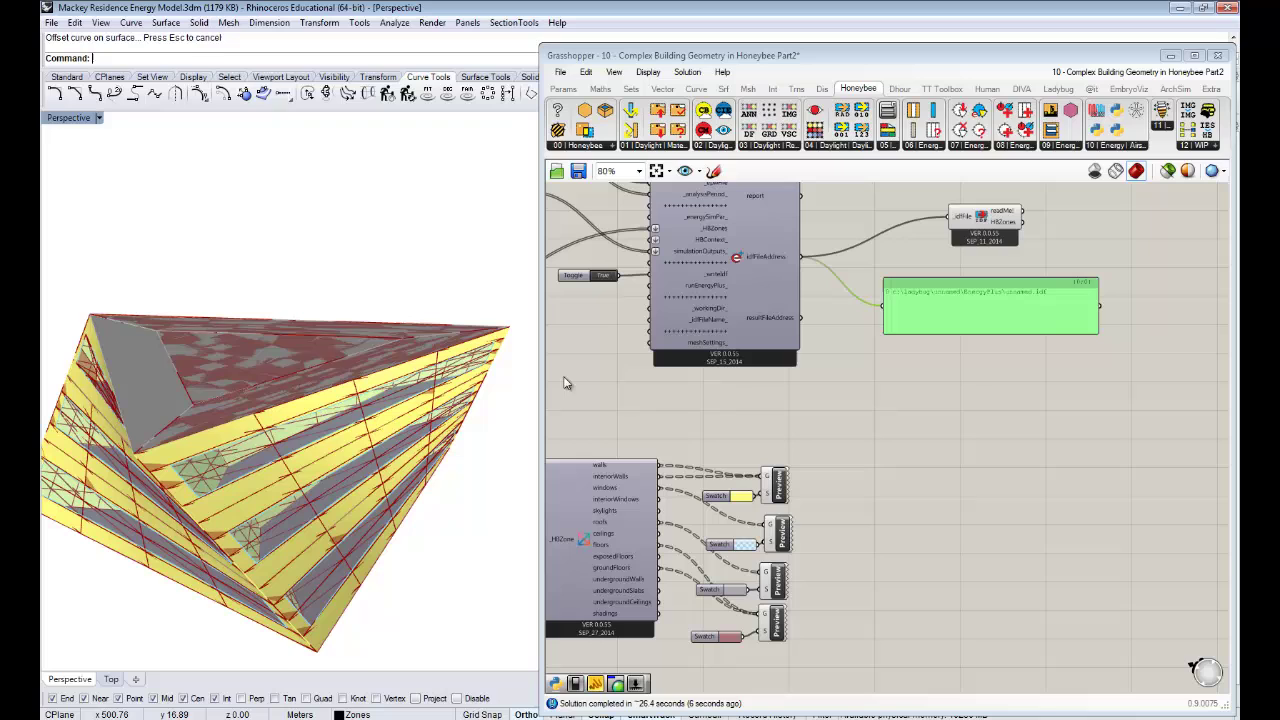
{"action": "mouse_move", "coordinate": [1007, 228]}
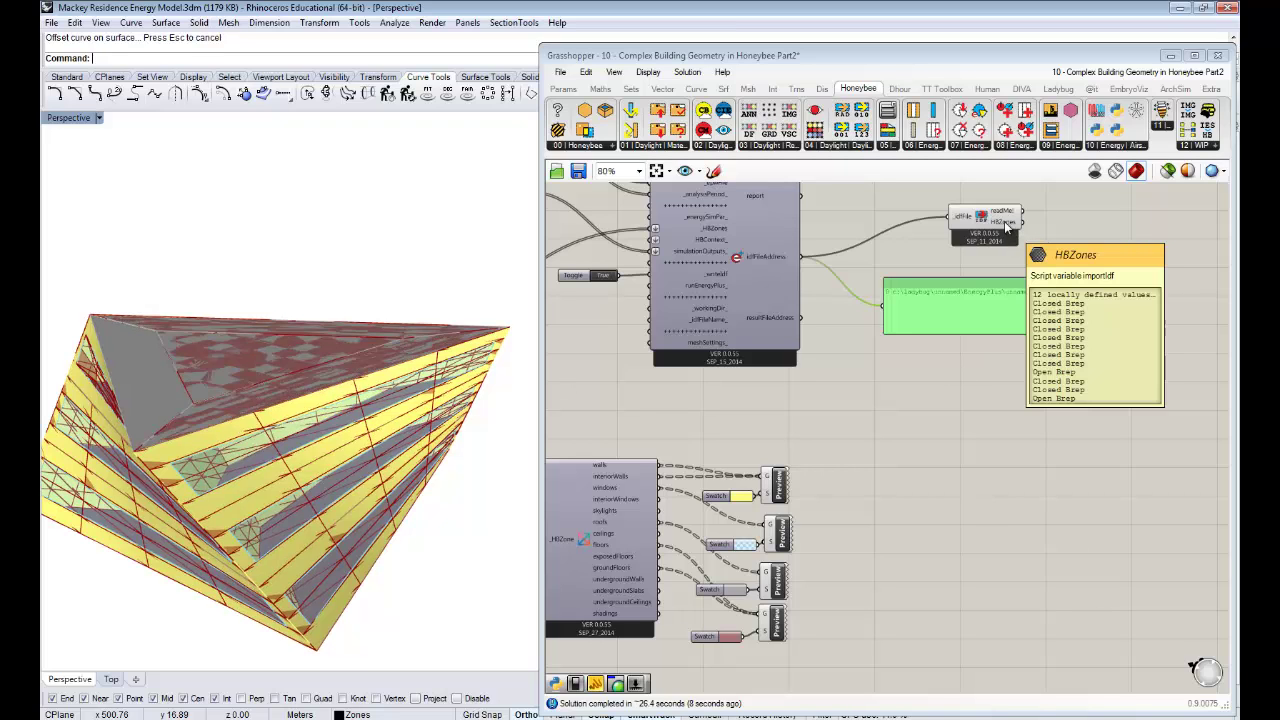
{"action": "left_click", "coordinate": [1006, 238]}
{"action": "right_click", "coordinate": [1113, 234]}
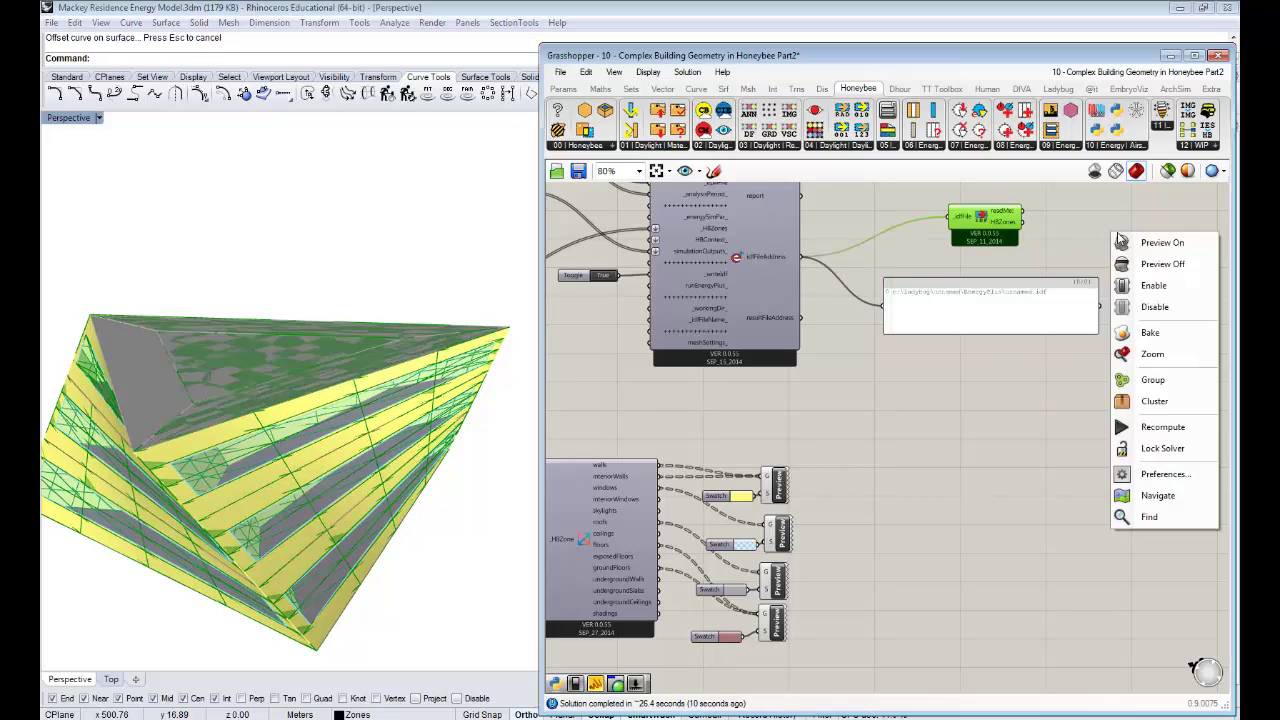
{"action": "left_click", "coordinate": [1150, 264]}
- Move the surface-type decomposition component with its swatches and previews below the Import idf component and feed its _HBZone input from the imported HBZones
{"action": "left_click_drag", "start_coordinate": [953, 633], "coordinate": [620, 495]}
{"action": "left_click_drag", "start_coordinate": [605, 515], "coordinate": [1066, 452]}
{"action": "right_click_drag", "start_coordinate": [989, 454], "coordinate": [860, 467]}
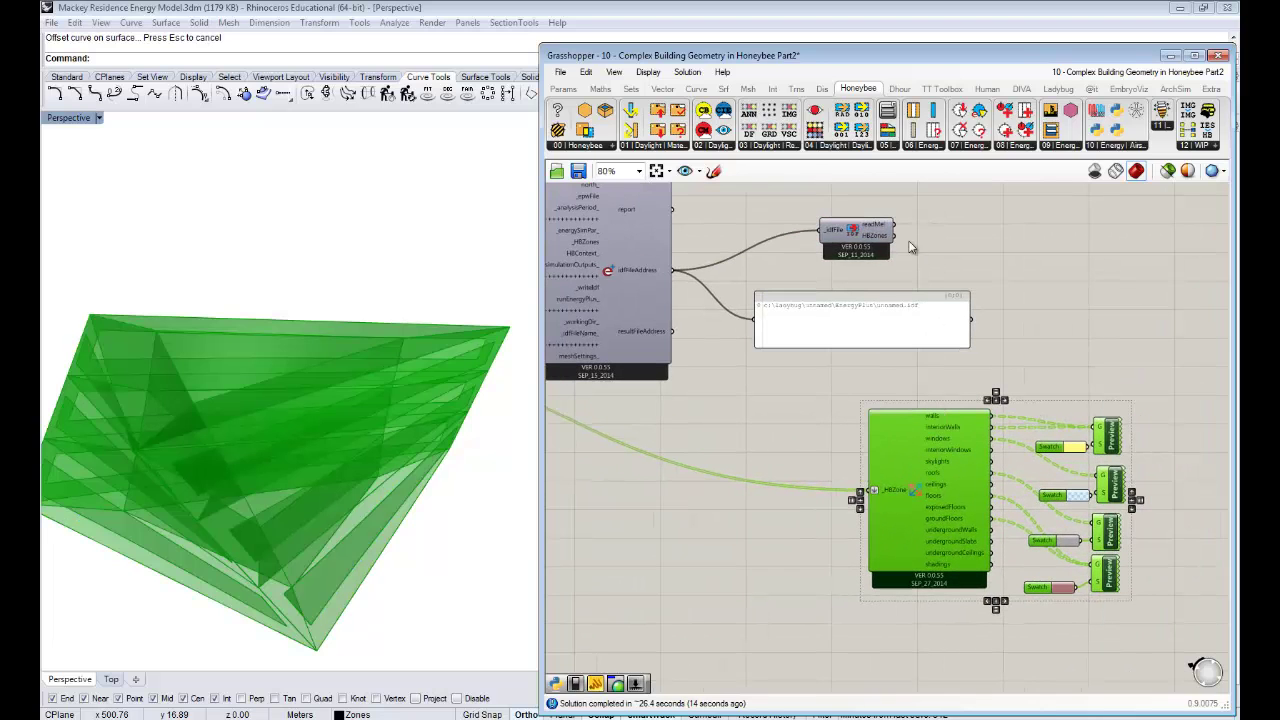
{"action": "left_click_drag", "start_coordinate": [893, 236], "coordinate": [860, 491]}
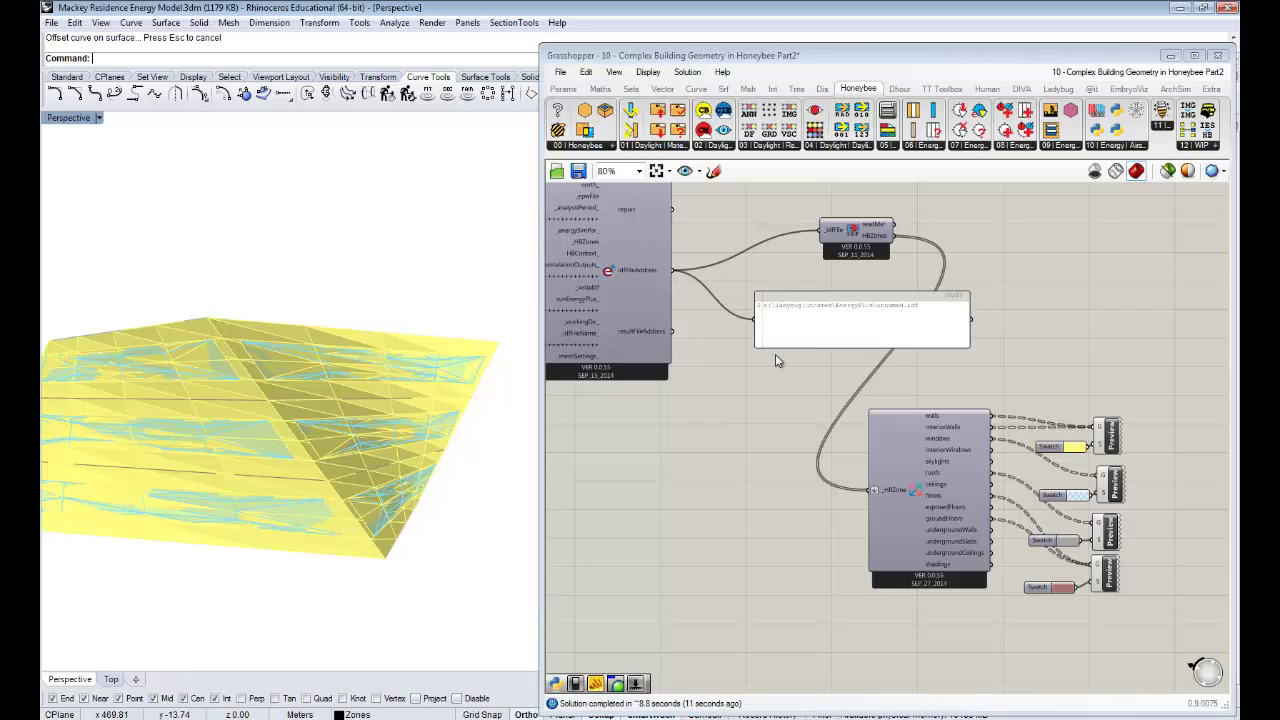
- Delete the panel that shows the IDF file path
{"action": "left_click", "coordinate": [815, 324]}
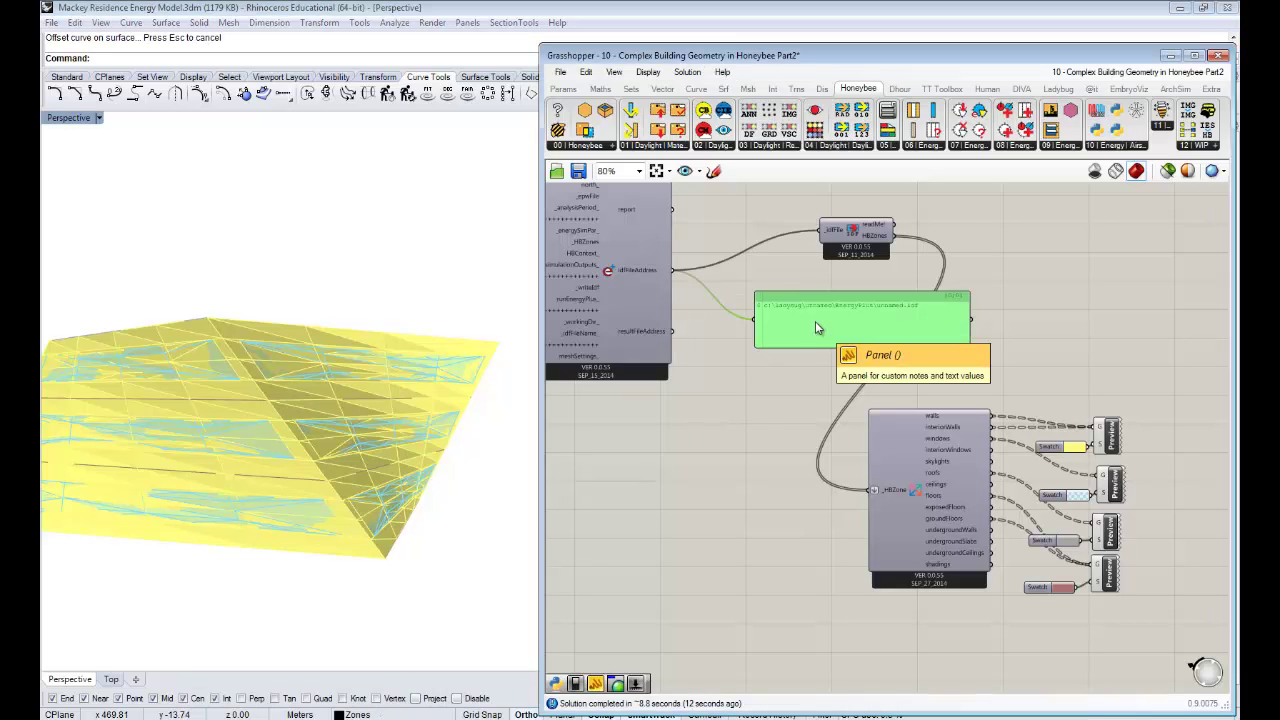
{"action": "key", "text": "Delete"}
- Examine up close how the imported walls and windows are triangulated around the building's lower corner
{"action": "right_click_drag", "start_coordinate": [436, 458], "coordinate": [350, 444]}
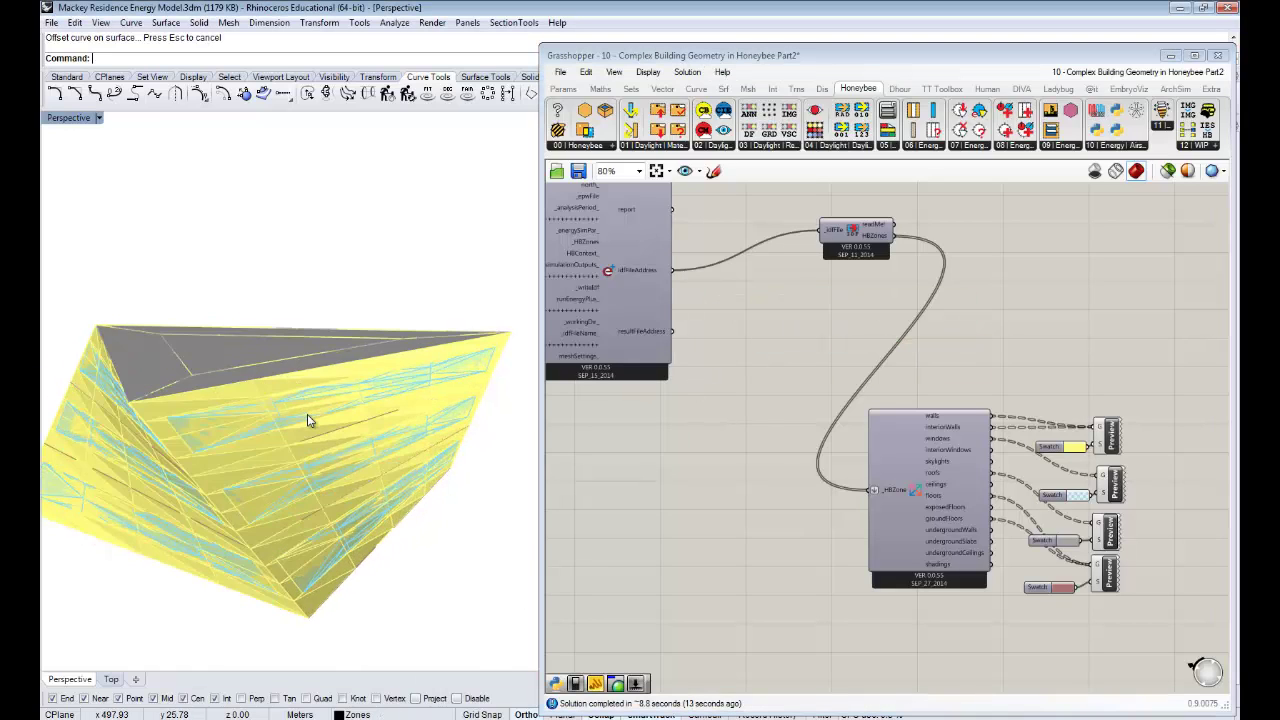
{"action": "scroll", "coordinate": [308, 415], "scroll_direction": "up", "scroll_amount": 6}
{"action": "mouse_move", "coordinate": [340, 398]}
{"action": "right_mouse_down"}
{"action": "mouse_move", "coordinate": [354, 381]}
{"action": "mouse_move", "coordinate": [329, 403]}
{"action": "right_mouse_up"}
{"action": "right_click_drag", "start_coordinate": [391, 537], "coordinate": [369, 357], "text": "shift"}
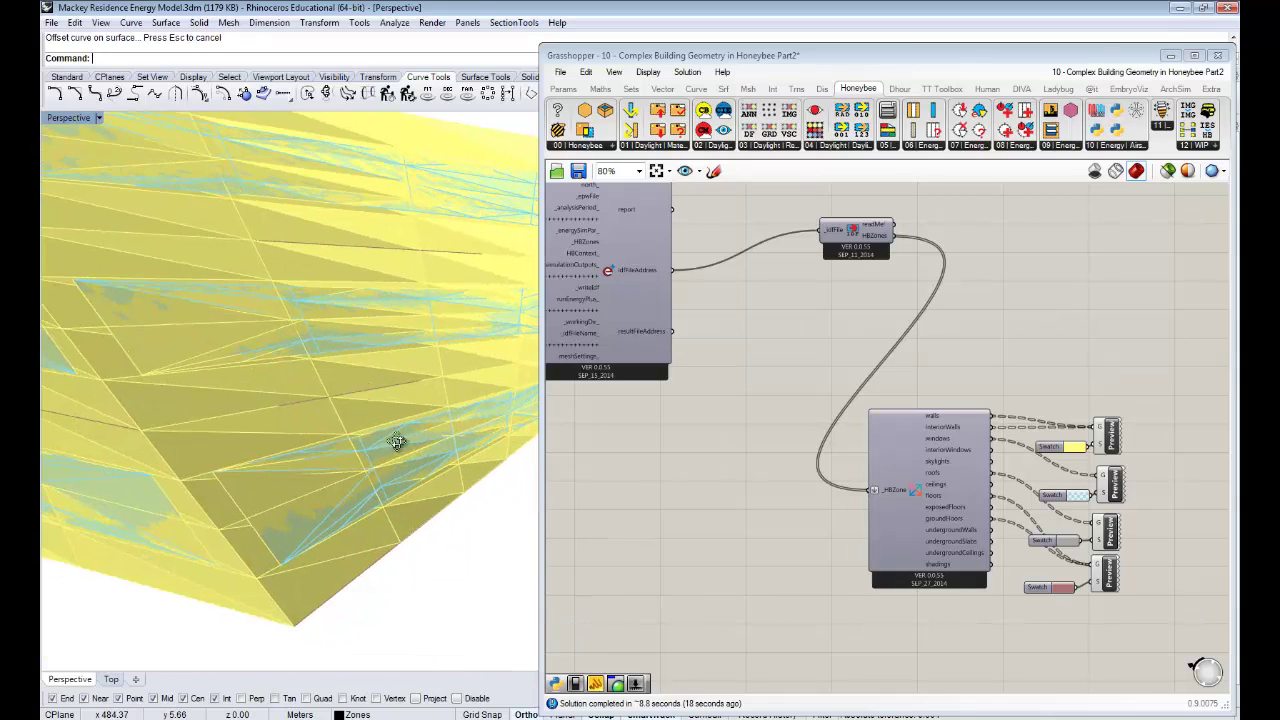
{"action": "right_click_drag", "start_coordinate": [400, 443], "coordinate": [275, 455]}
{"action": "right_click_drag", "start_coordinate": [362, 436], "coordinate": [220, 457]}
{"action": "scroll", "coordinate": [344, 440], "scroll_direction": "up", "scroll_amount": 4}
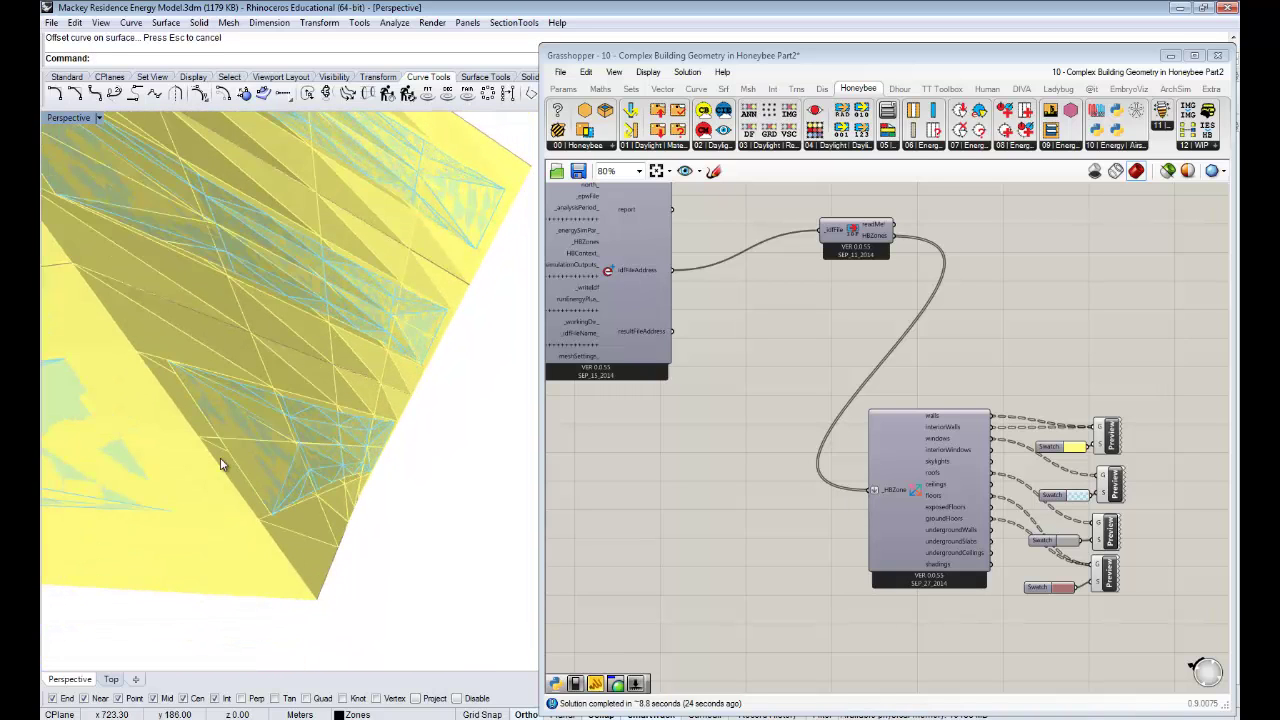
{"action": "right_click_drag", "start_coordinate": [316, 433], "coordinate": [302, 450]}
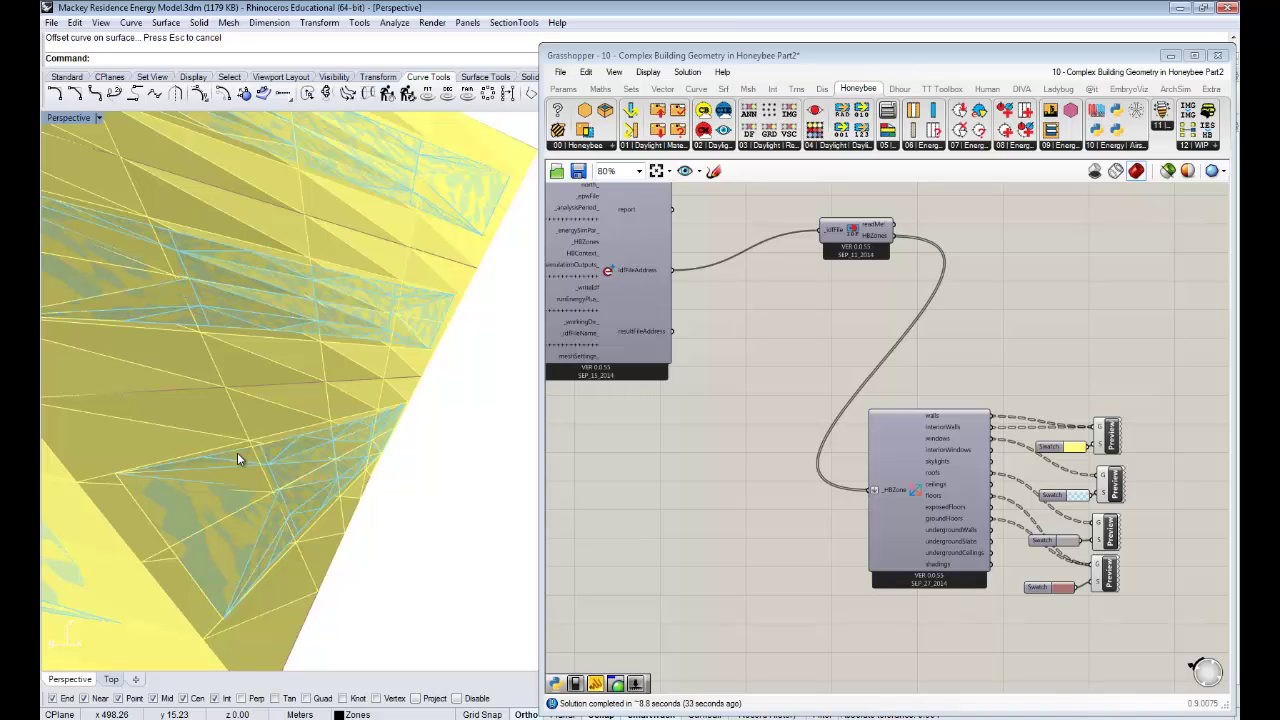
{"action": "right_click_drag", "start_coordinate": [286, 509], "coordinate": [336, 462]}
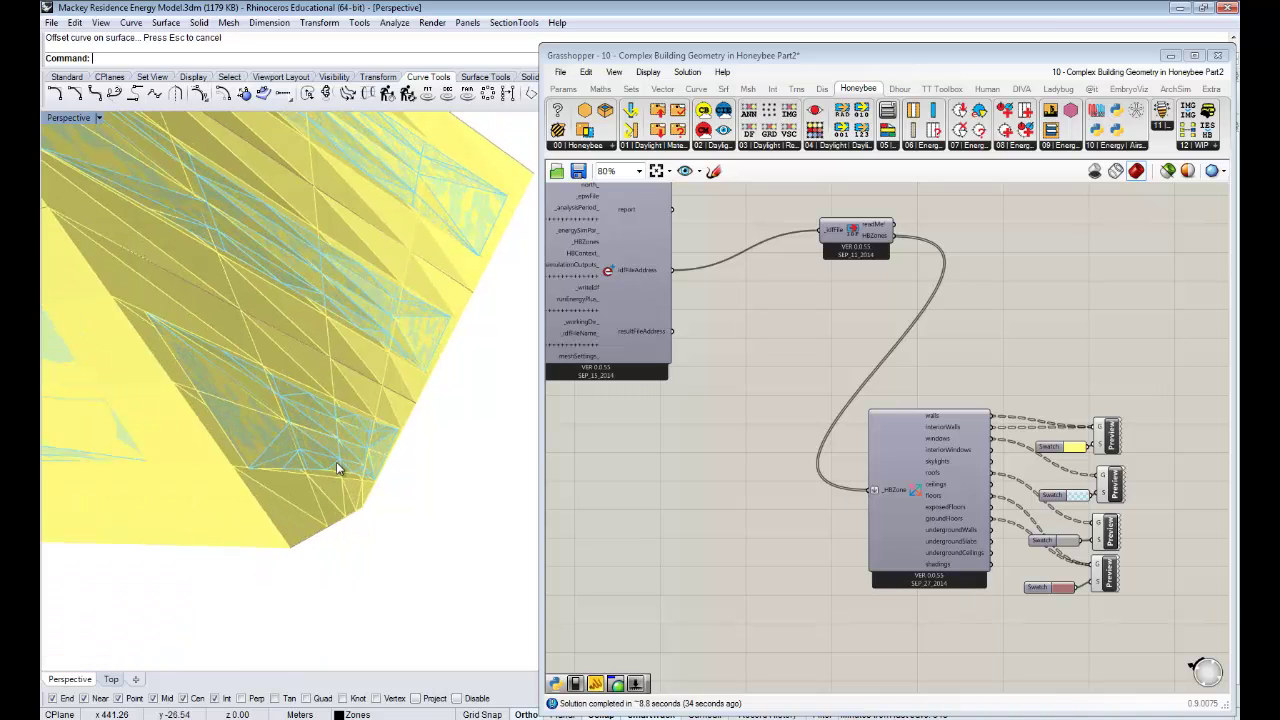
{"action": "right_click_drag", "start_coordinate": [289, 388], "coordinate": [238, 510]}
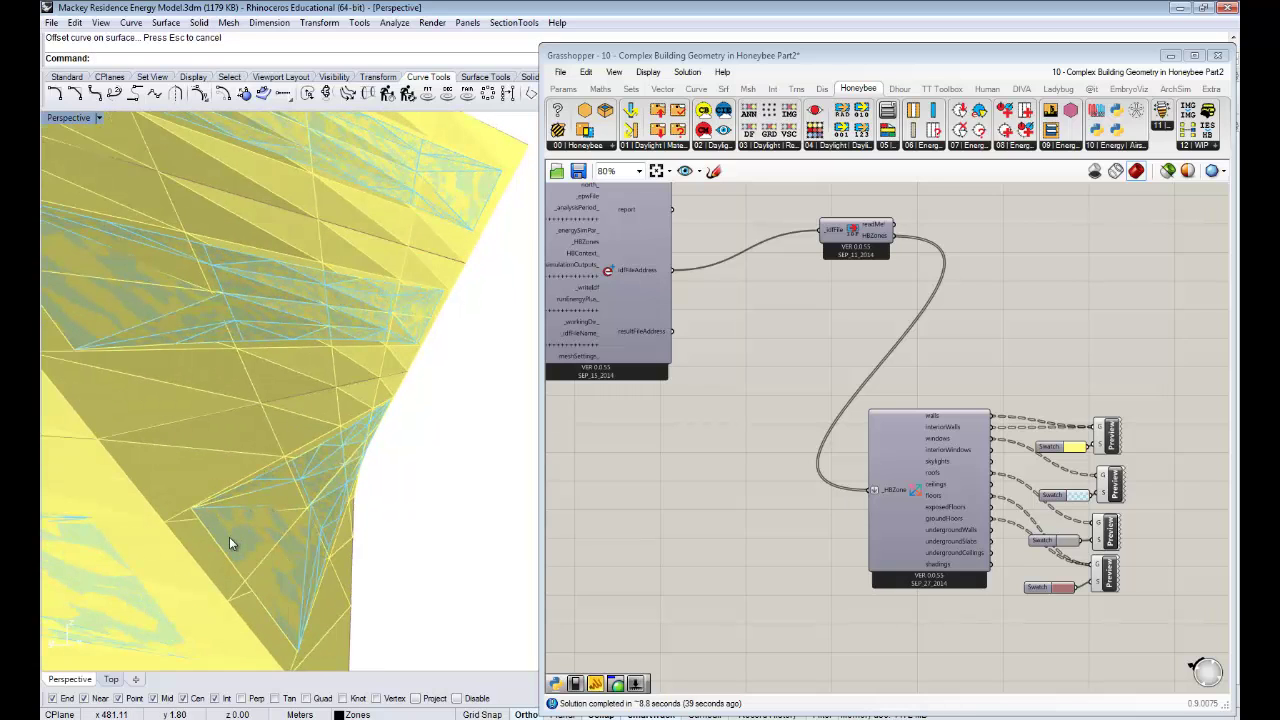
{"action": "right_click_drag", "start_coordinate": [374, 434], "coordinate": [414, 421]}
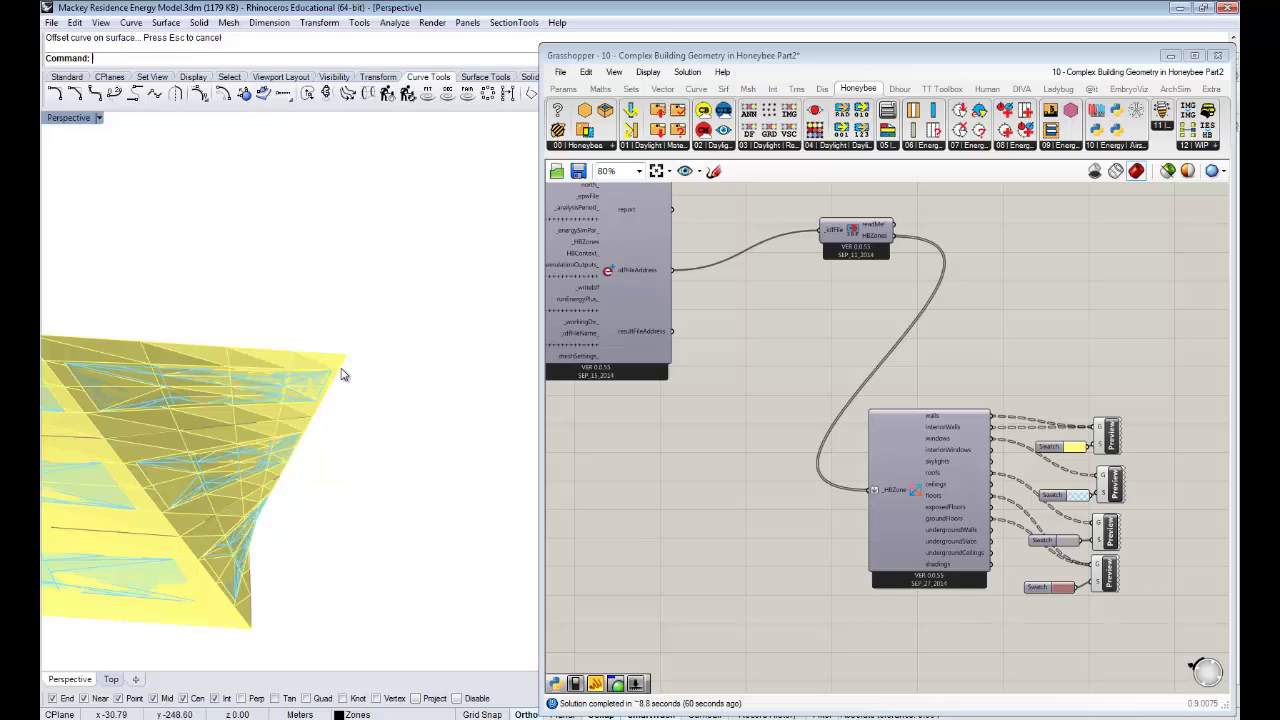
- Examine the curved facade edge and its window subdivisions from the side, above and close up
{"action": "right_click_drag", "start_coordinate": [246, 508], "coordinate": [307, 516]}
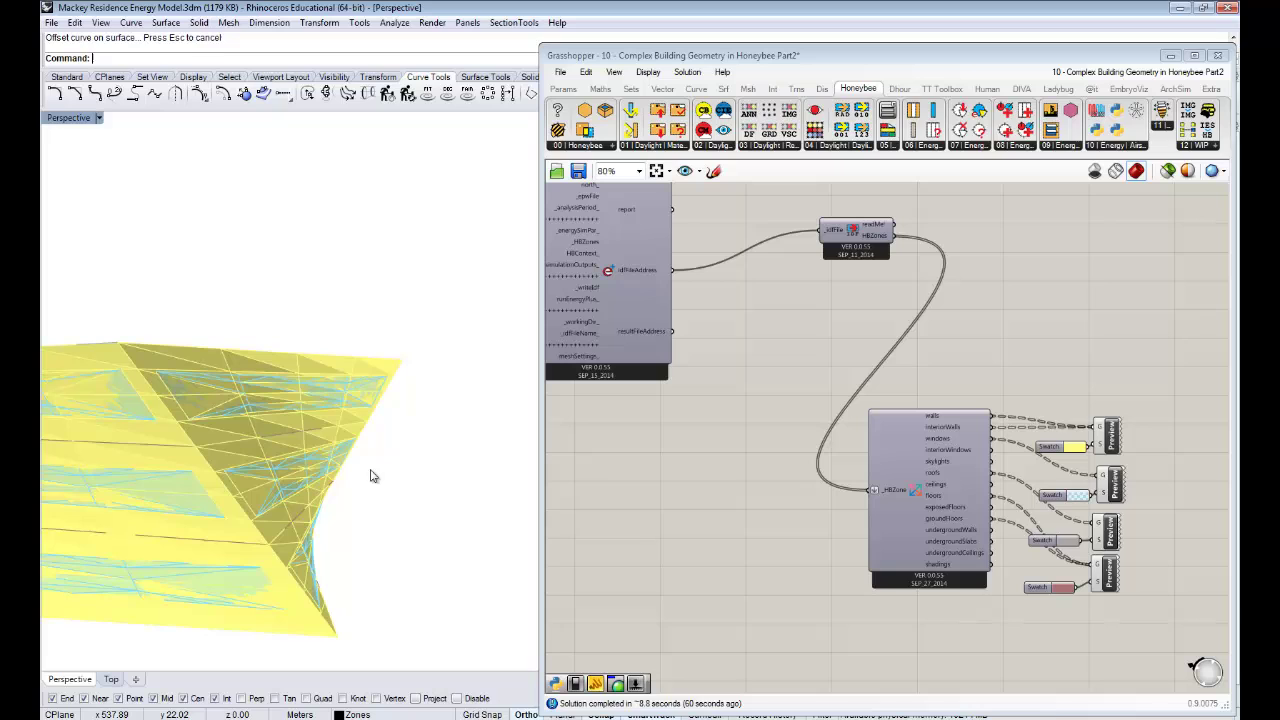
{"action": "right_click_drag", "start_coordinate": [315, 478], "coordinate": [298, 462]}
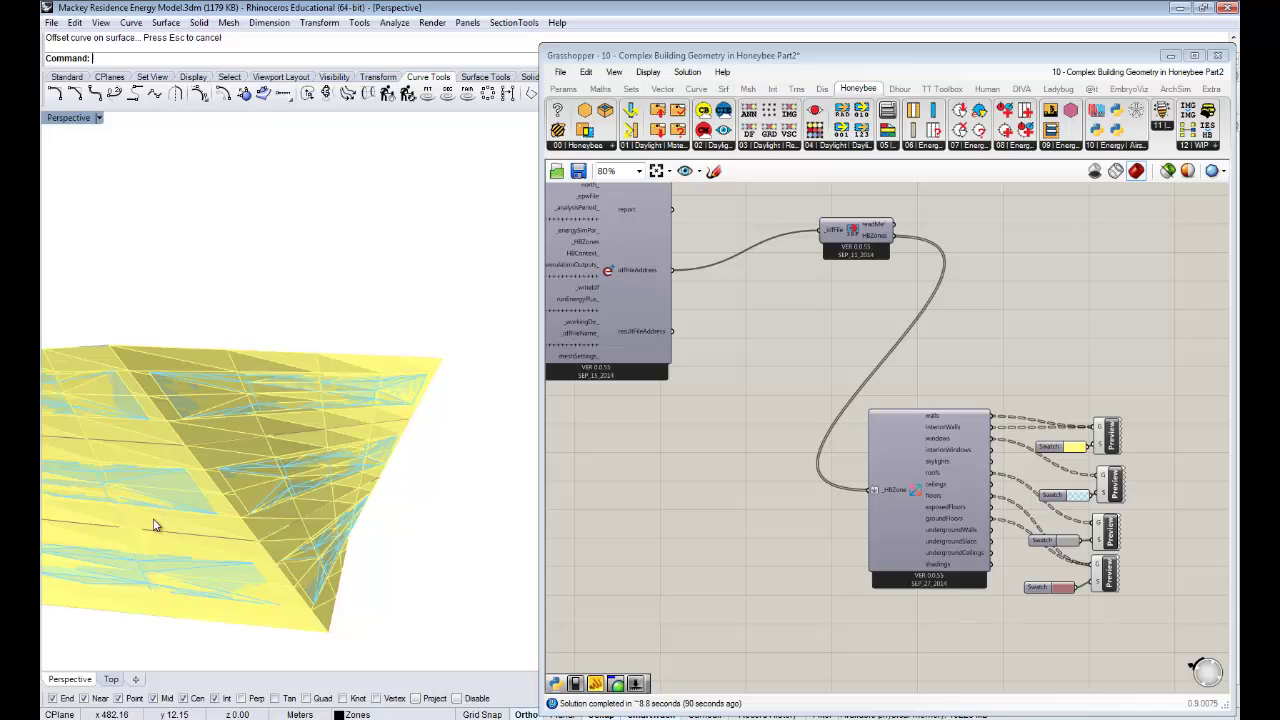
{"action": "right_click_drag", "start_coordinate": [224, 502], "coordinate": [464, 571]}
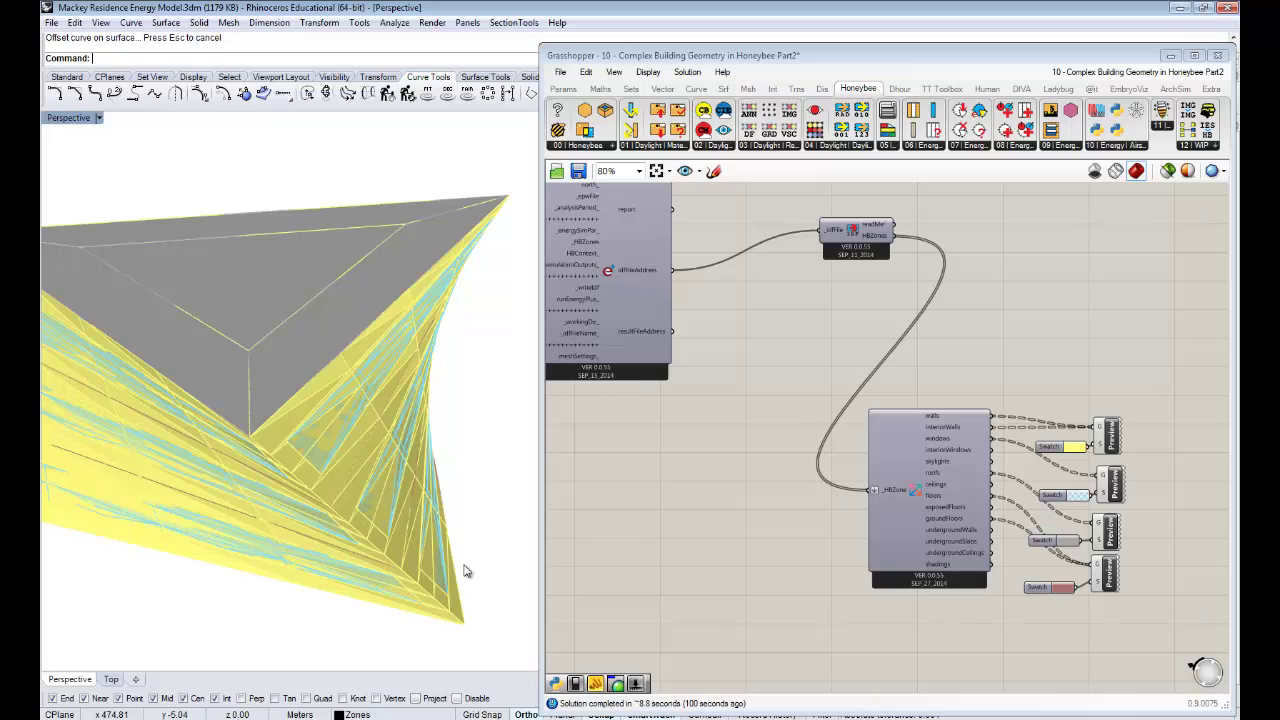
{"action": "right_click_drag", "start_coordinate": [404, 530], "coordinate": [74, 470]}
{"action": "scroll", "coordinate": [370, 475], "scroll_direction": "up", "scroll_amount": 4}
{"action": "right_click_drag", "start_coordinate": [361, 352], "coordinate": [328, 436]}
{"action": "scroll", "coordinate": [327, 490], "scroll_direction": "up", "scroll_amount": 8}
{"action": "mouse_move", "coordinate": [215, 468]}
{"action": "right_mouse_down"}
{"action": "mouse_move", "coordinate": [328, 437]}
{"action": "mouse_move", "coordinate": [158, 440]}
{"action": "mouse_move", "coordinate": [418, 380]}
{"action": "mouse_move", "coordinate": [191, 379]}
{"action": "mouse_move", "coordinate": [214, 451]}
{"action": "right_mouse_up"}
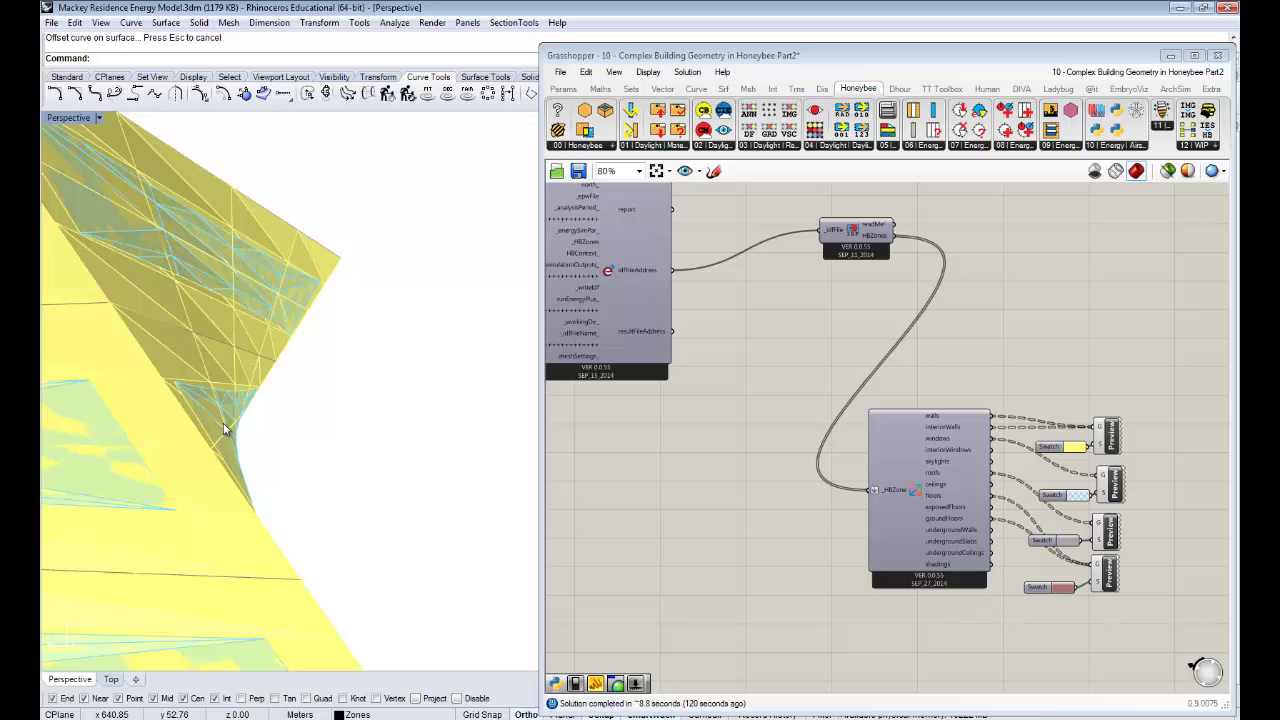
{"action": "right_click_drag", "start_coordinate": [271, 408], "coordinate": [430, 420]}
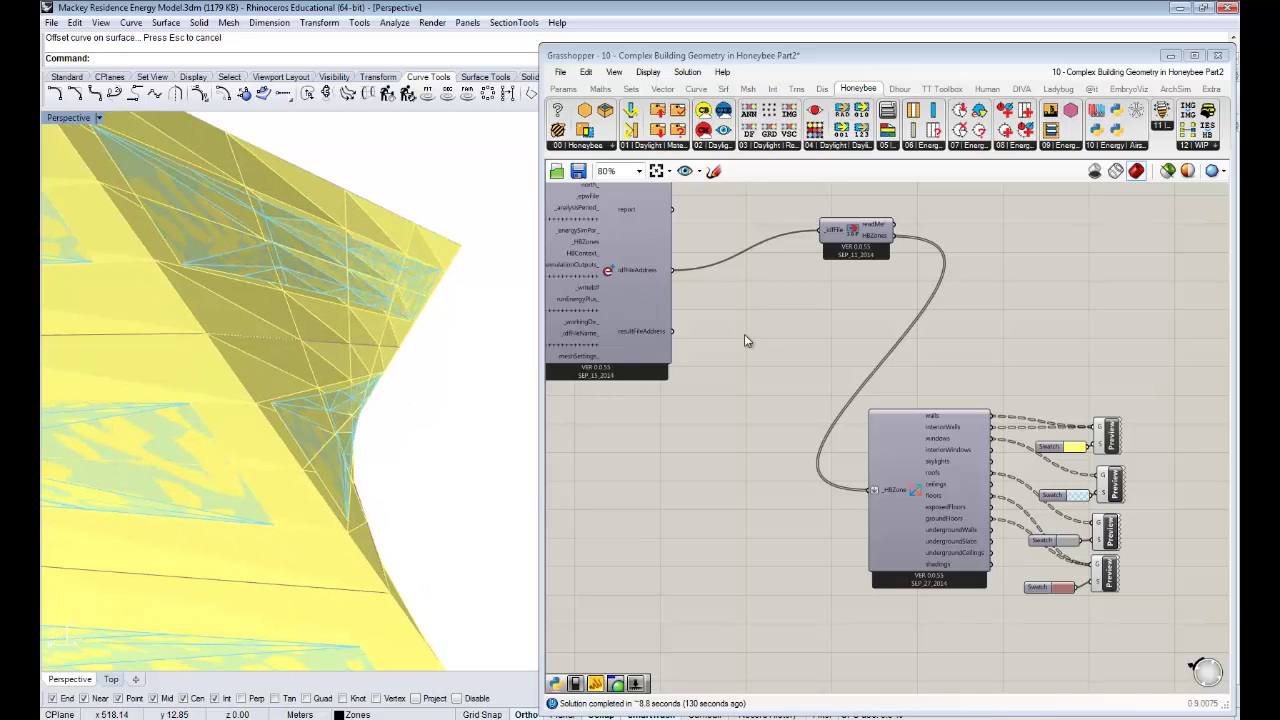
- Move the Import idf component slightly closer to the energy simulation component's idfFileAddress output
{"action": "left_click", "coordinate": [825, 250]}
{"action": "left_click_drag", "start_coordinate": [825, 250], "coordinate": [802, 264]}
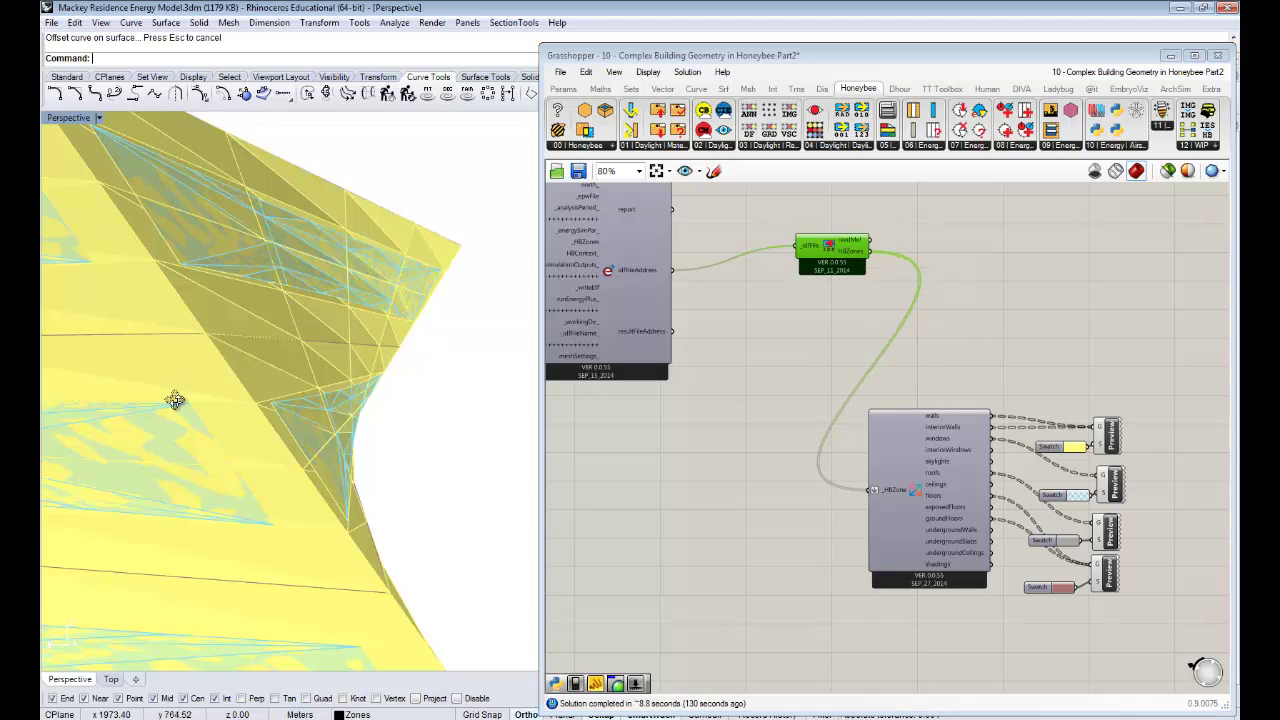
- Review the whole imported building mass and the complete chain of components on the canvas
{"action": "right_click_drag", "start_coordinate": [171, 400], "coordinate": [397, 474]}
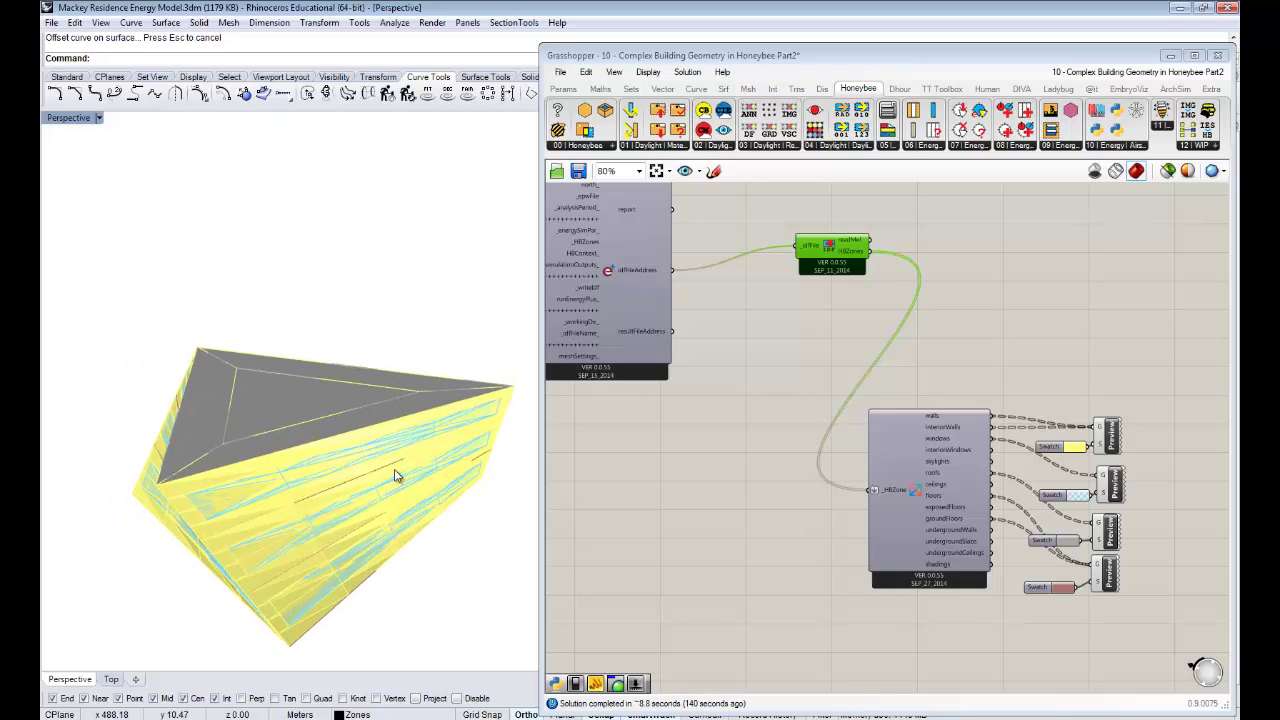
{"action": "right_click_drag", "start_coordinate": [690, 488], "coordinate": [937, 491]}
{"action": "scroll", "coordinate": [809, 496], "scroll_direction": "down", "scroll_amount": 4}
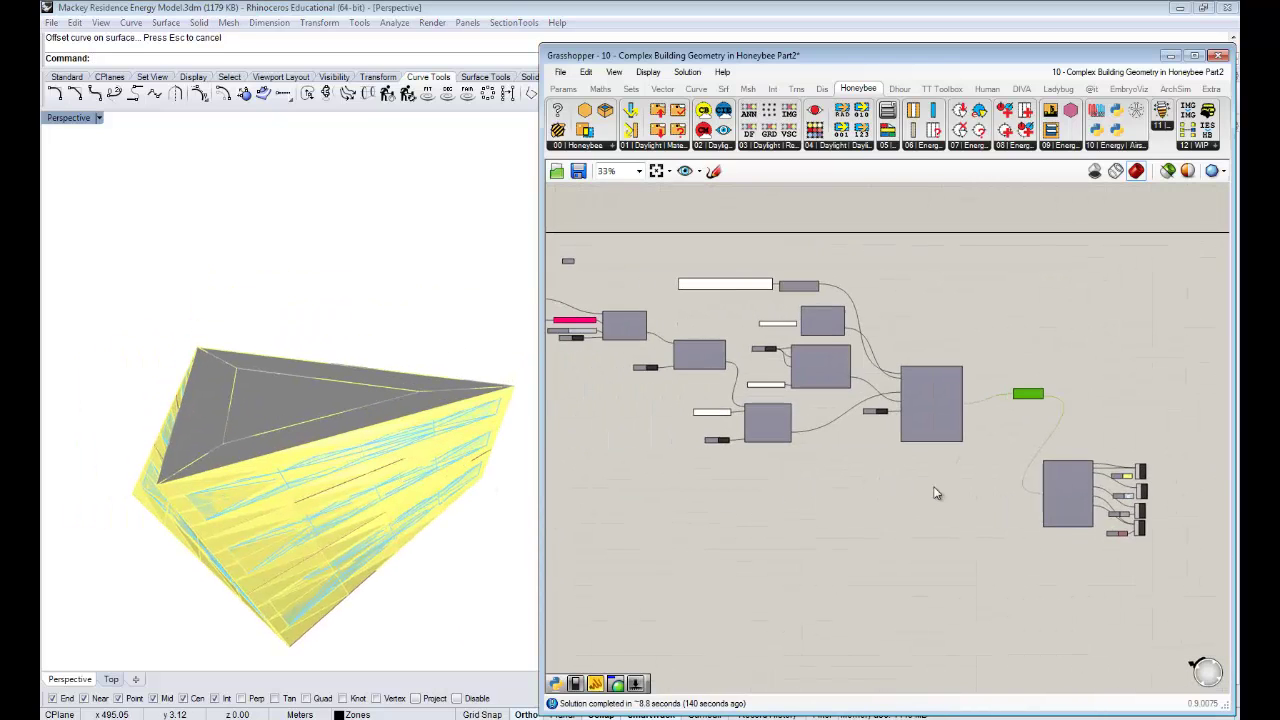
{"action": "scroll", "coordinate": [920, 476], "scroll_direction": "down", "scroll_amount": 1}
{"action": "right_click_drag", "start_coordinate": [876, 464], "coordinate": [975, 463]}
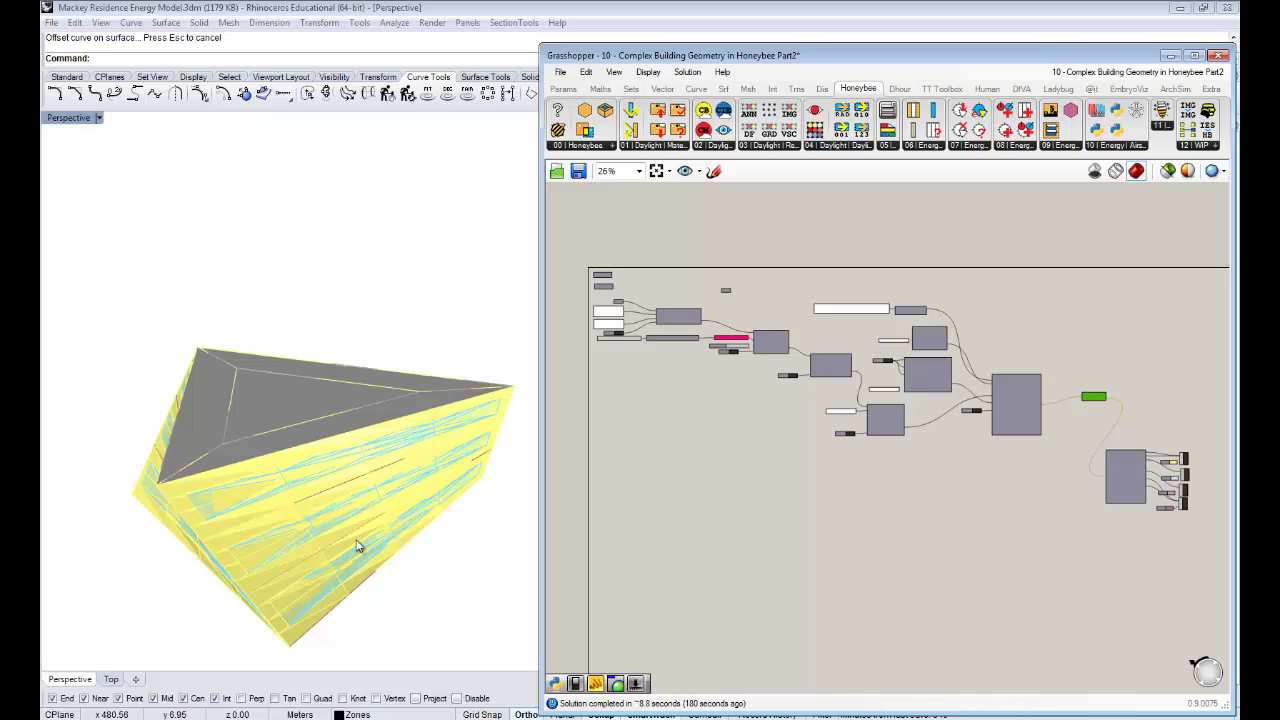
{"action": "right_click_drag", "start_coordinate": [386, 530], "coordinate": [329, 537]}
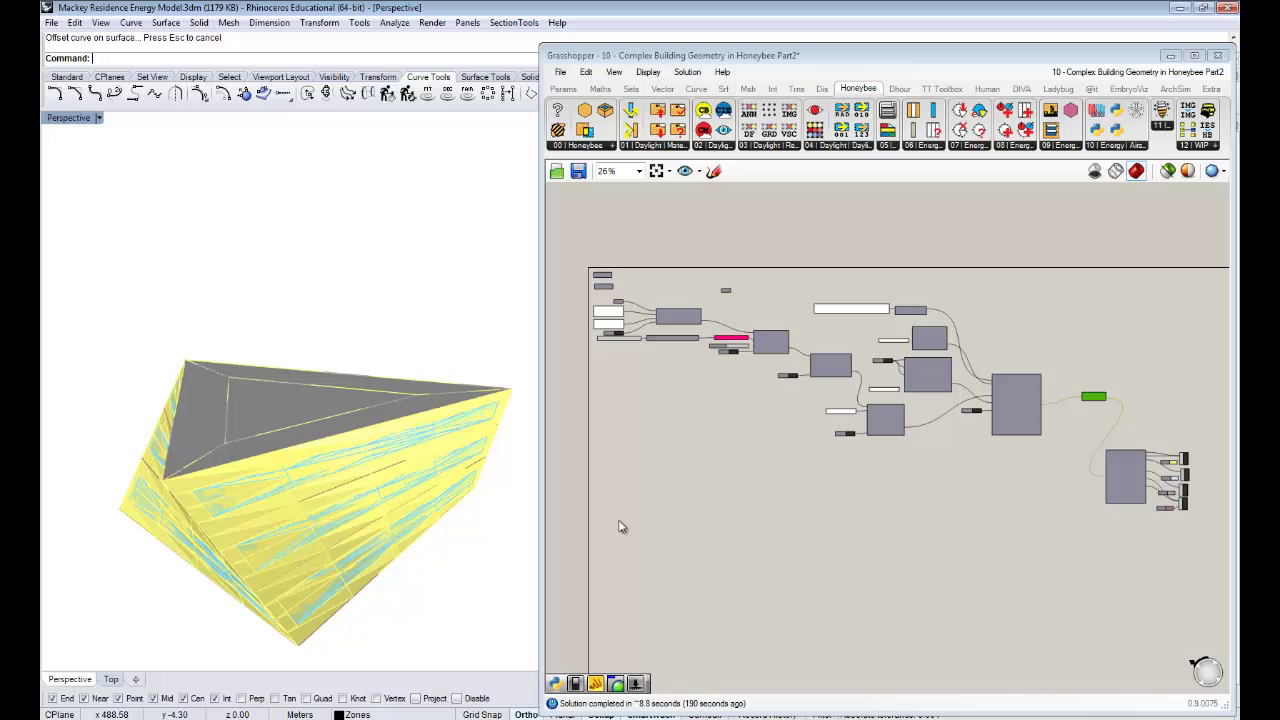
- Switch to the browser showing the EnergyPlus getting started PDF and go to its cover page
{"action": "left_click", "coordinate": [206, 718]}
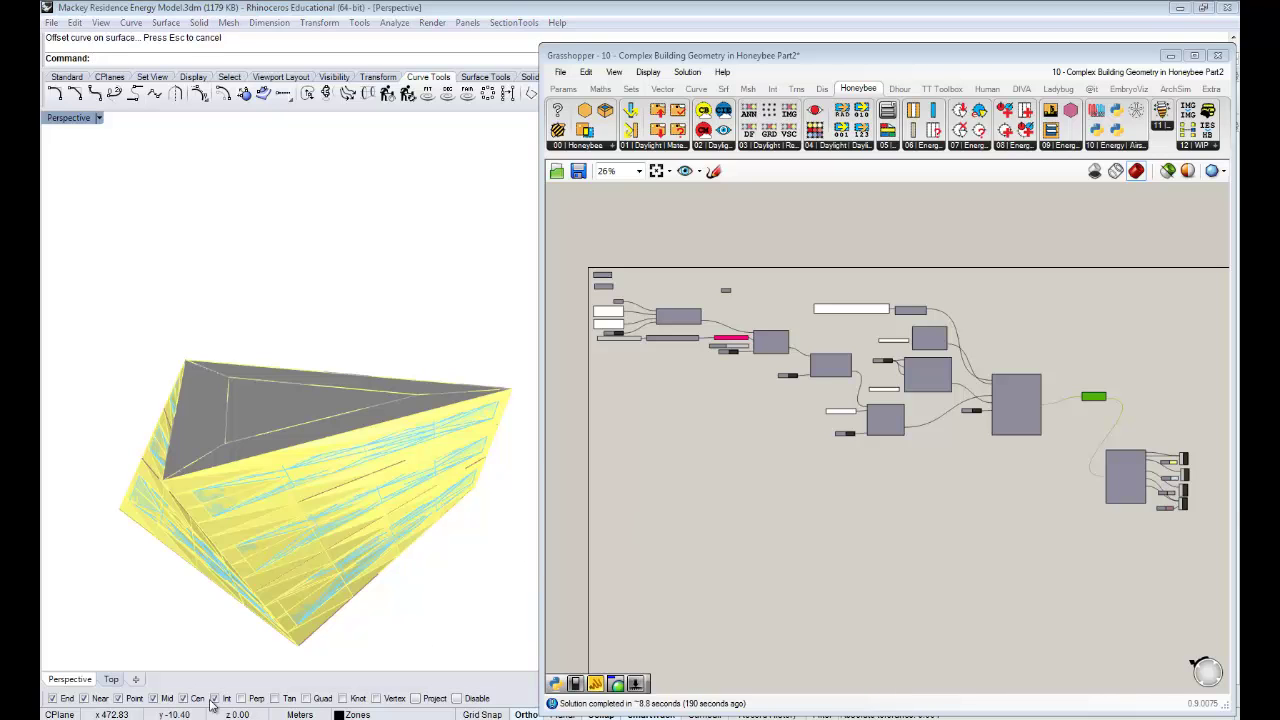
{"action": "key", "text": "Down"}
{"action": "left_click", "coordinate": [966, 372]}
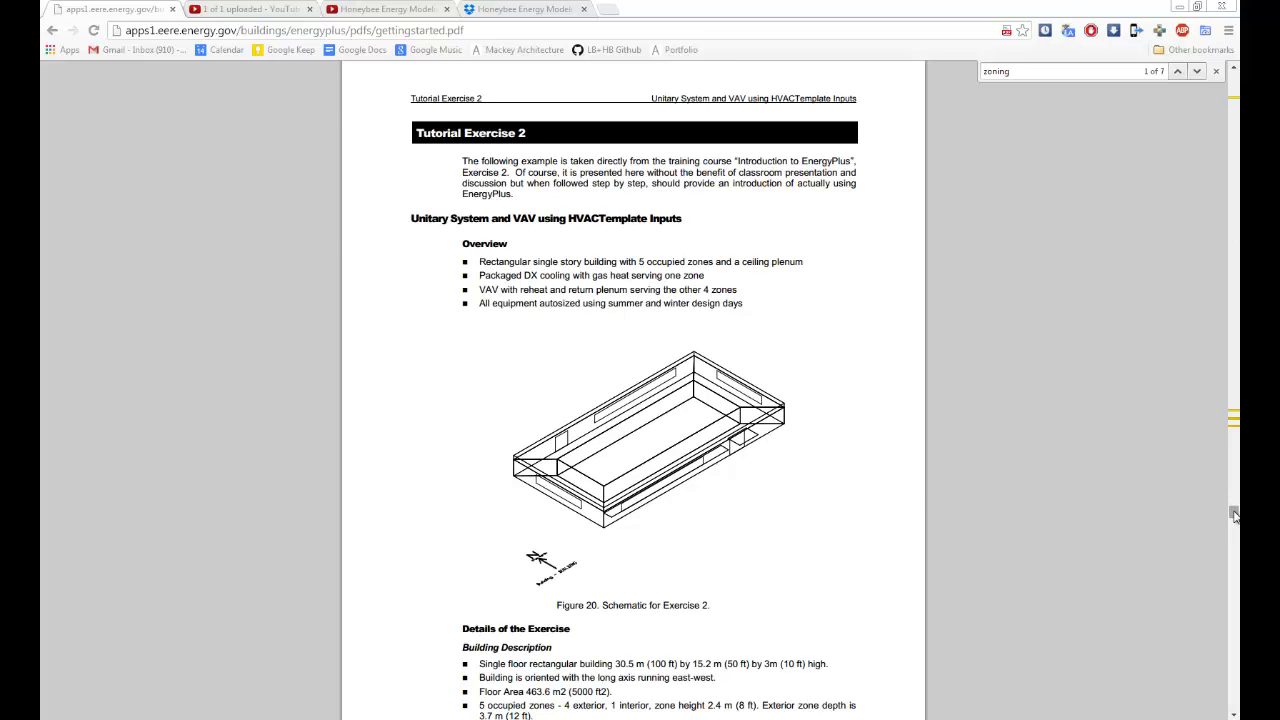
{"action": "scroll", "coordinate": [1222, 290], "scroll_direction": "up", "scroll_amount": 5}
{"action": "left_click_drag", "start_coordinate": [1222, 290], "coordinate": [1236, 76]}
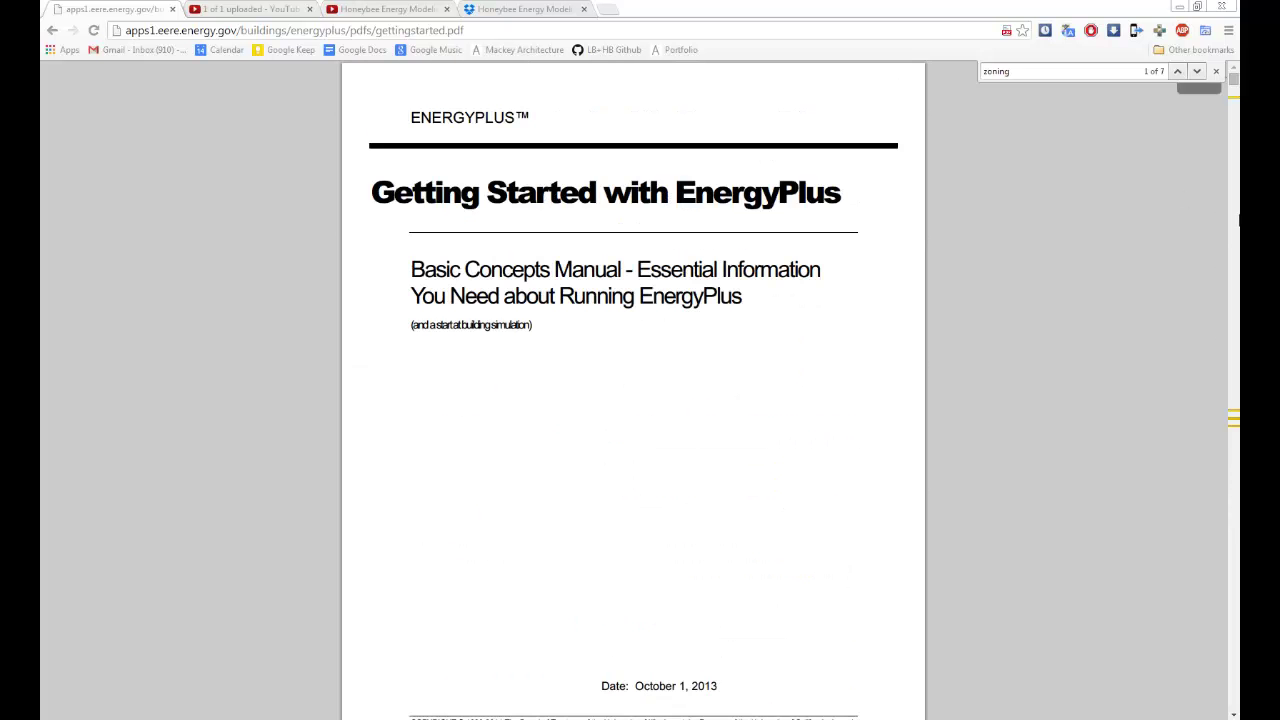